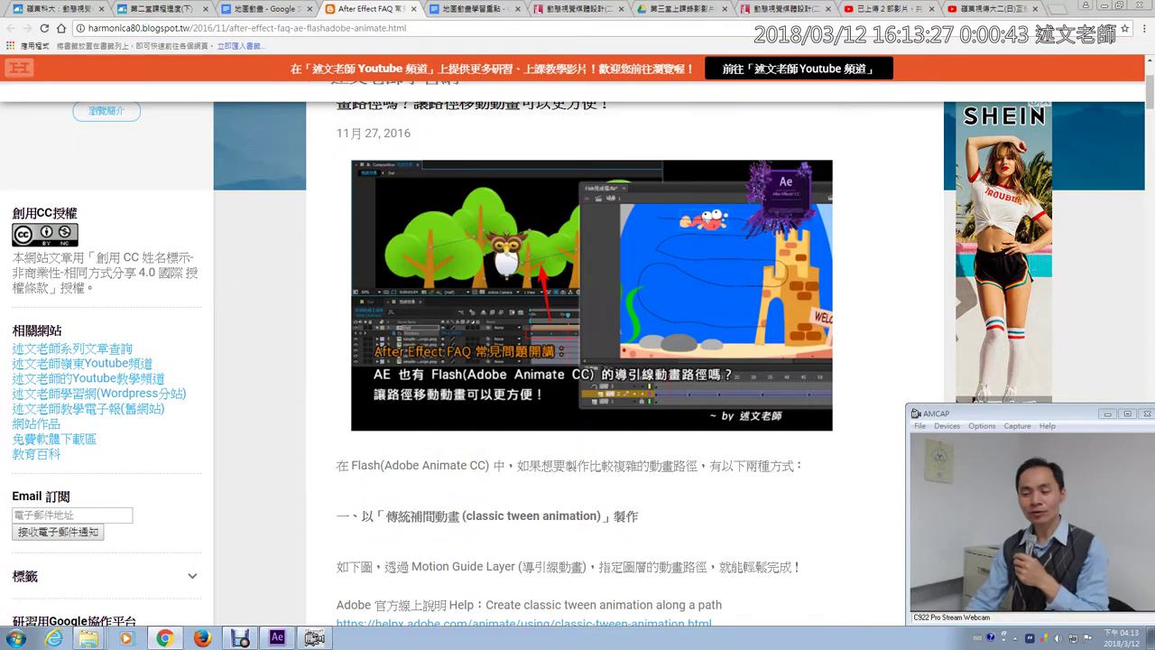
# Check the map animation notes on adding the line arrow in the Google document, then switch to After Effects.
pyautogui.scroll(-1, 578, 361)
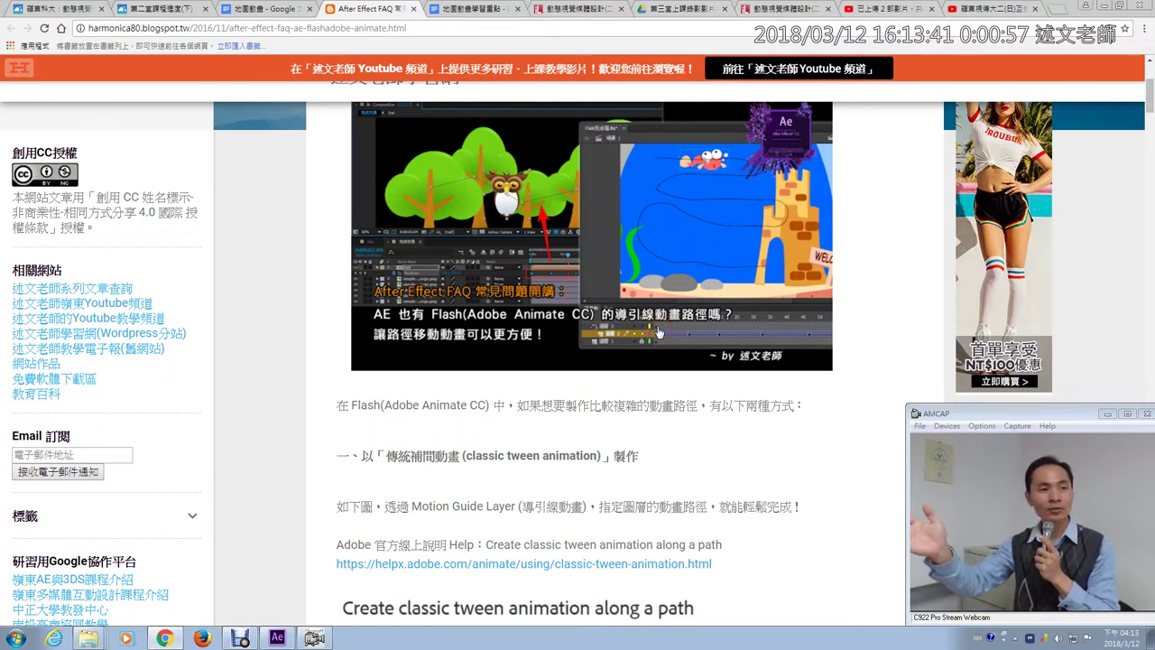
pyautogui.click(459, 11)
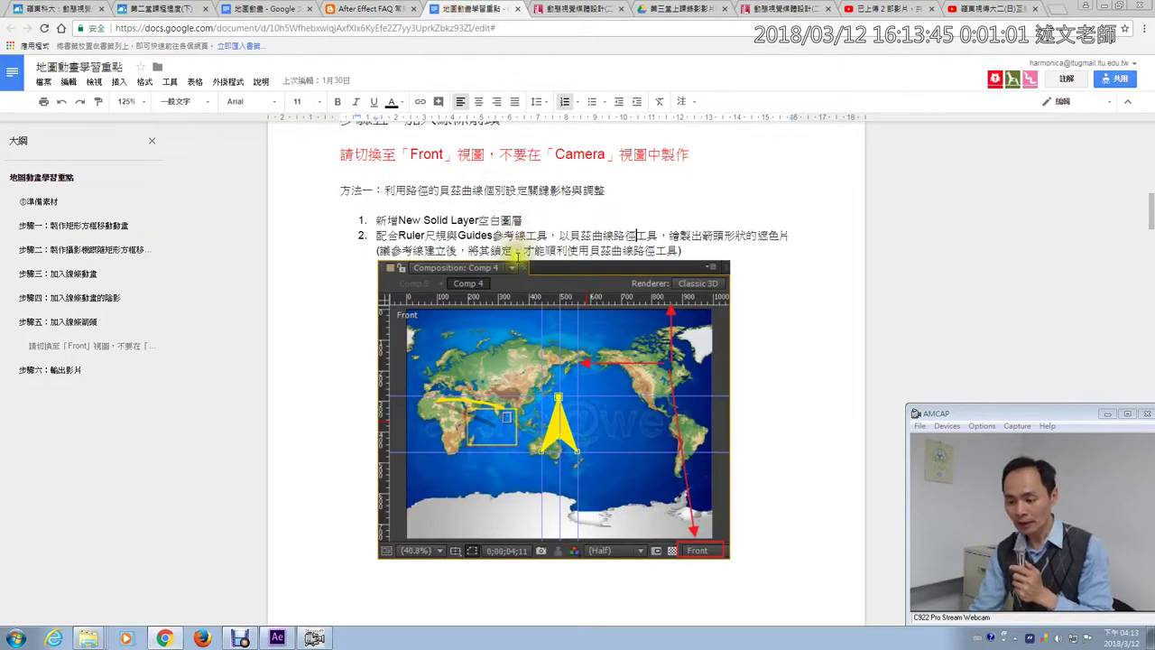
pyautogui.click(277, 637)
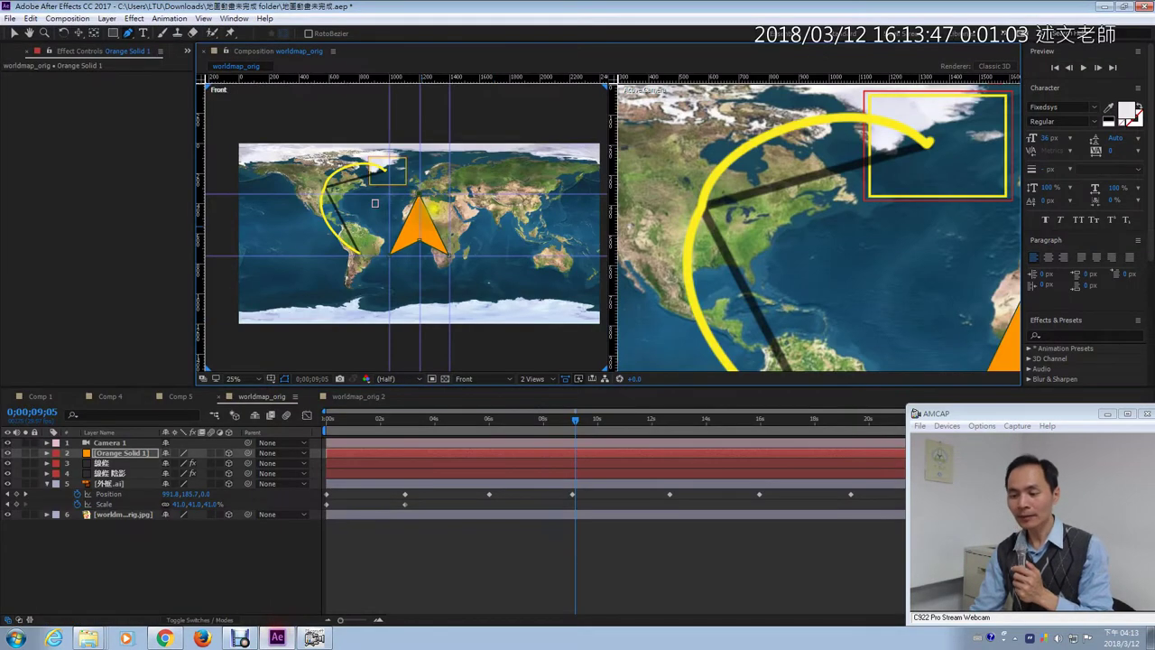
# Recolour the orange arrow solid to the yellow sampled from the curved route line in its solid settings.
pyautogui.click(15, 33)
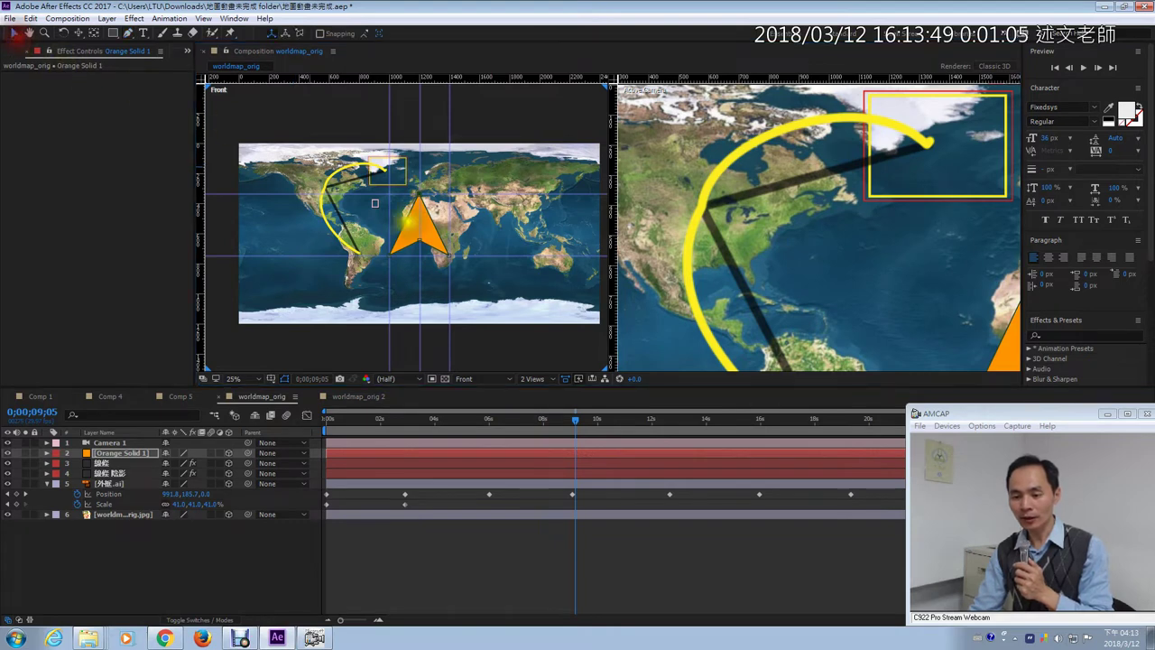
pyautogui.click(411, 231)
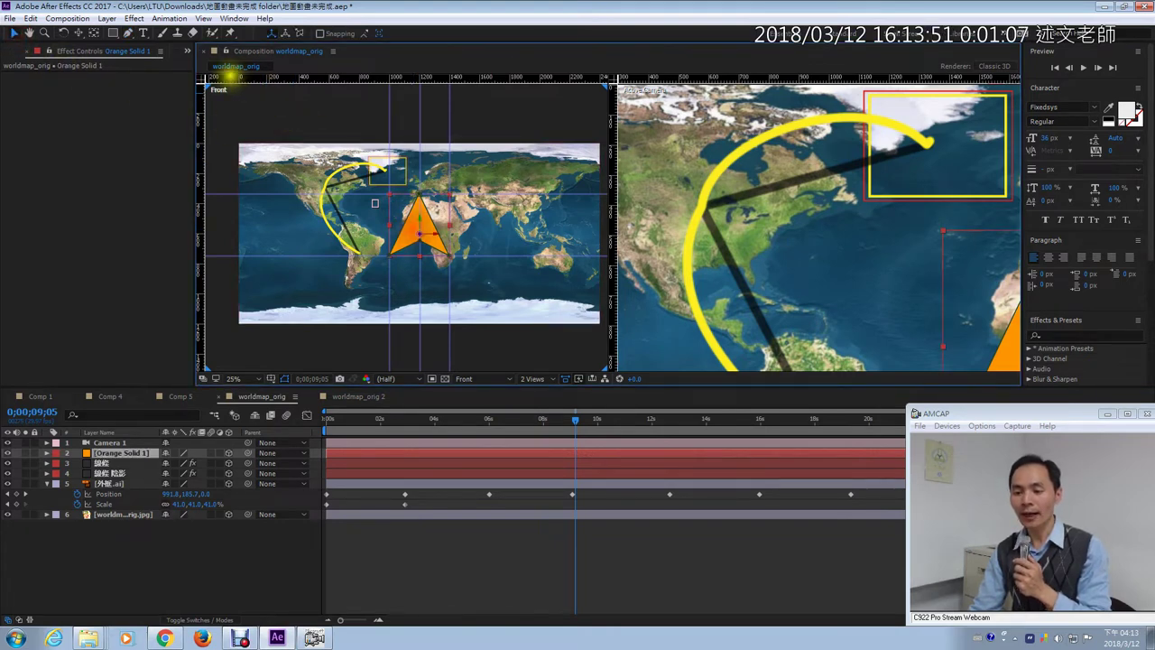
pyautogui.click(106, 19)
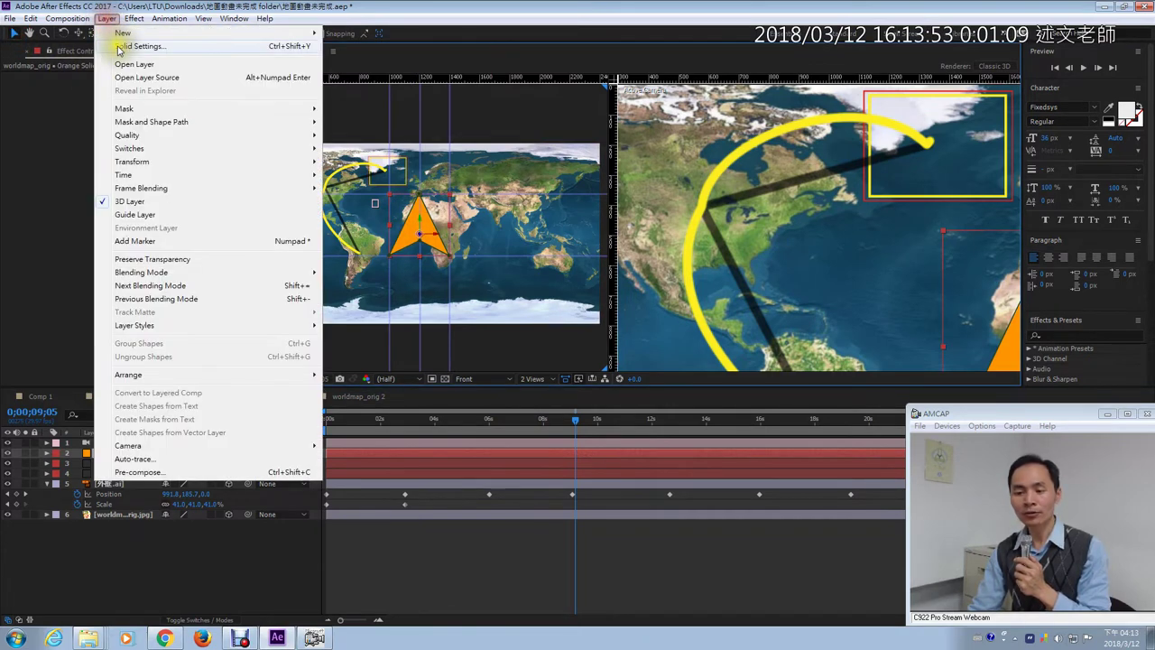
pyautogui.click(118, 48)
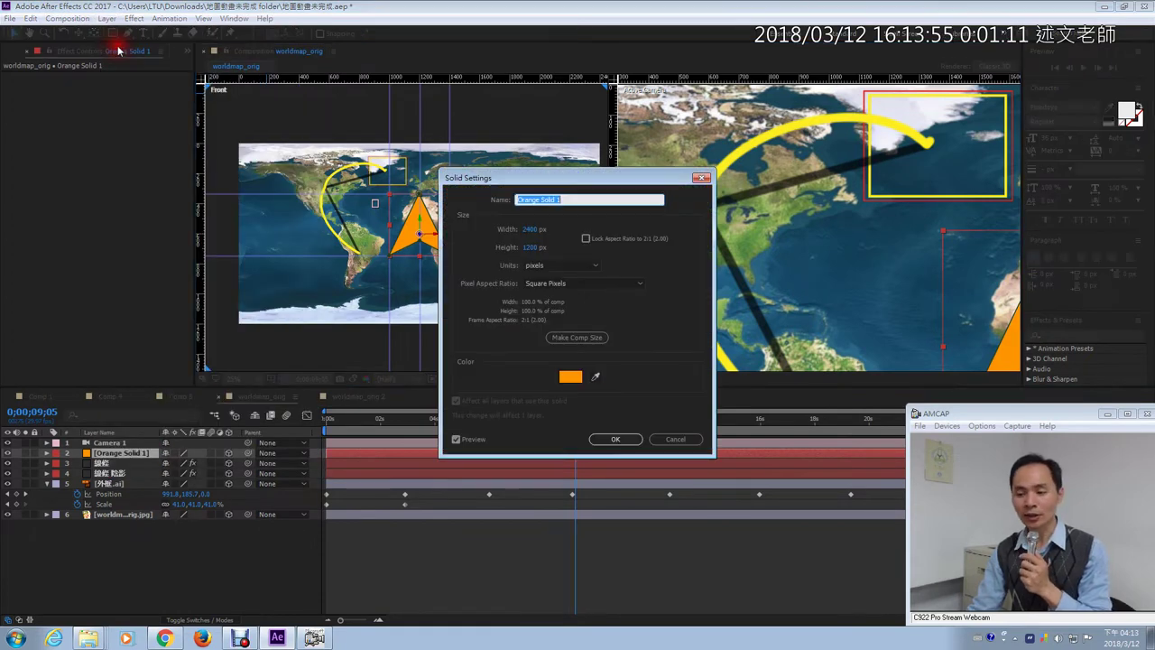
pyautogui.click(593, 377)
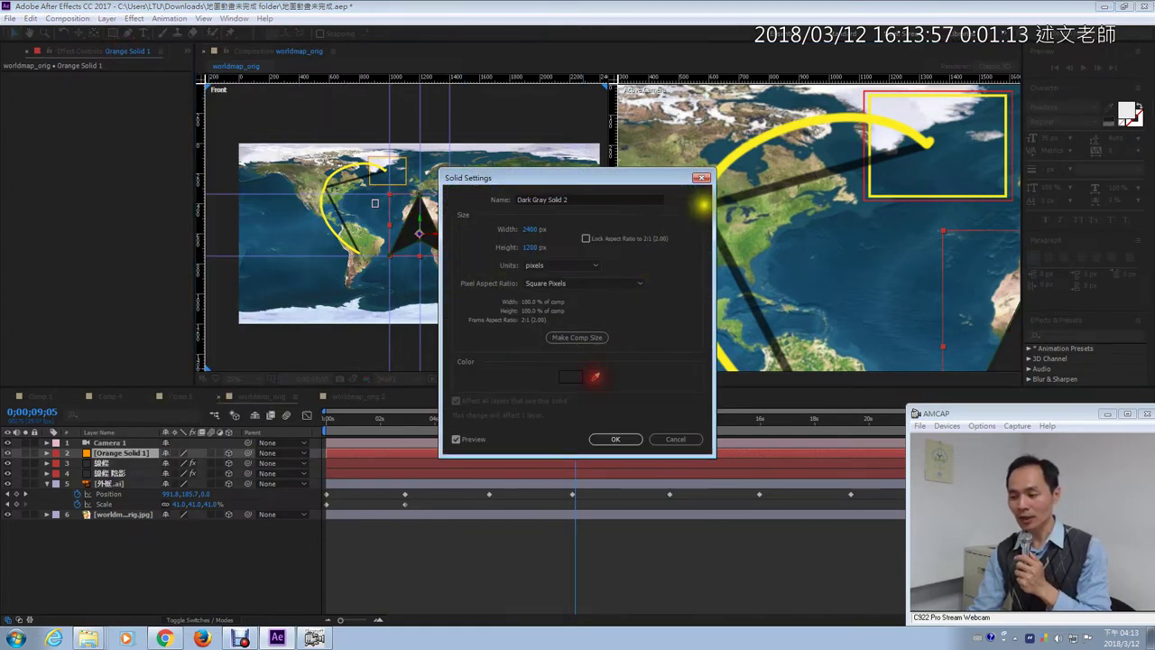
pyautogui.click(728, 160)
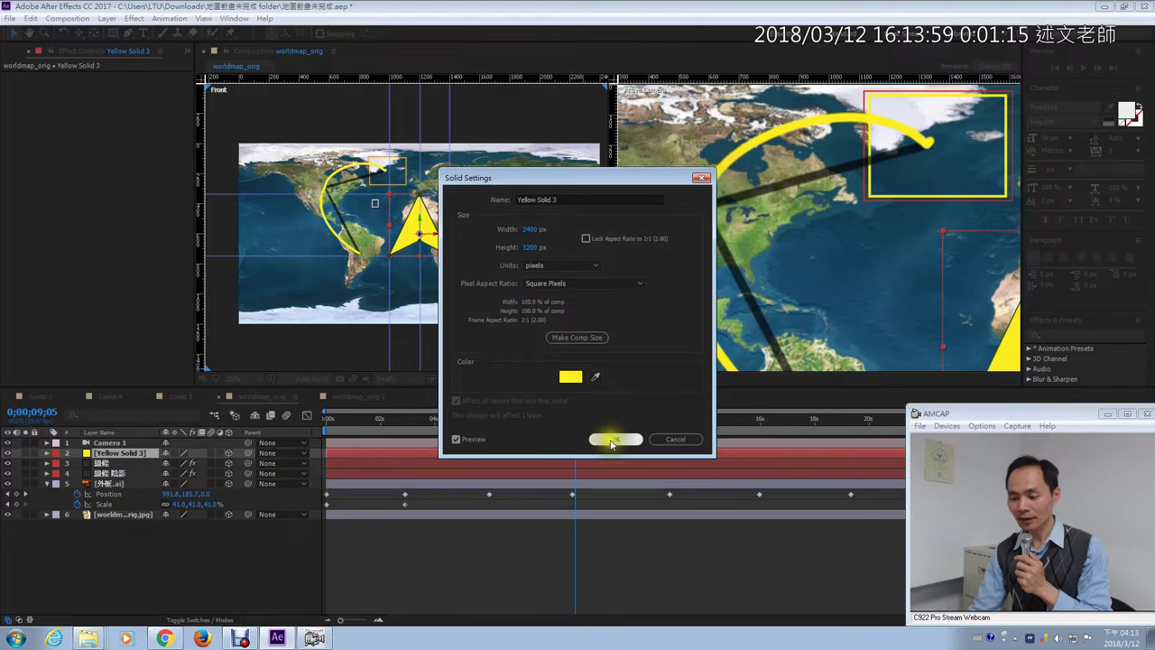
pyautogui.click(610, 439)
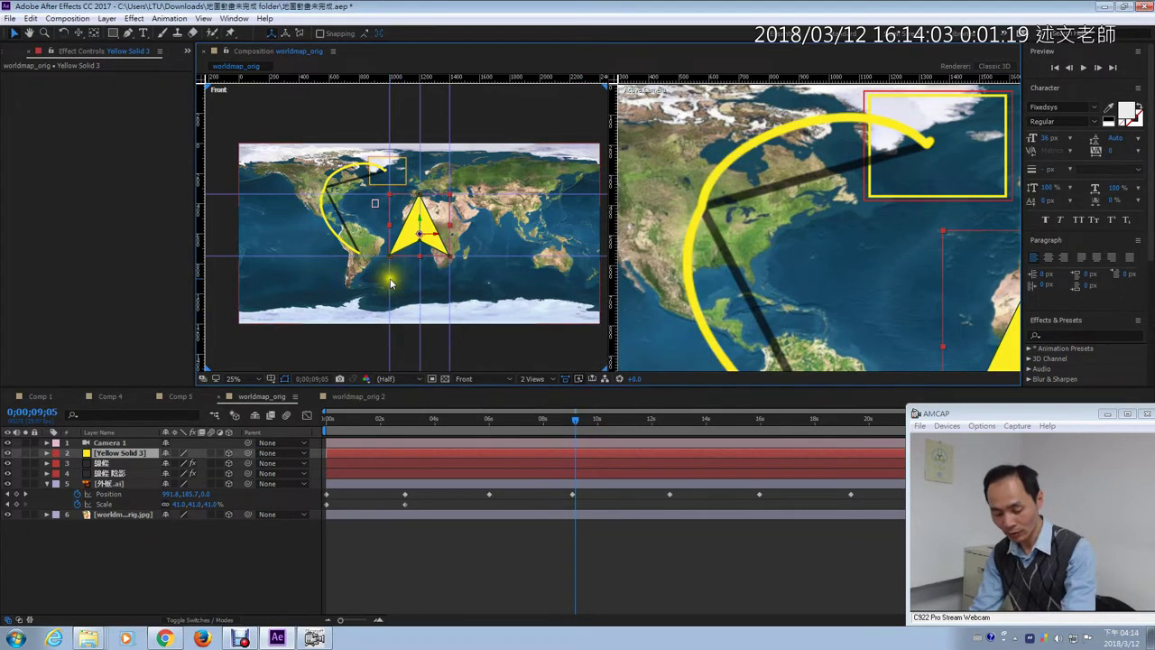
# Scale the yellow arrow layer down to 53%.
pyautogui.press('s')
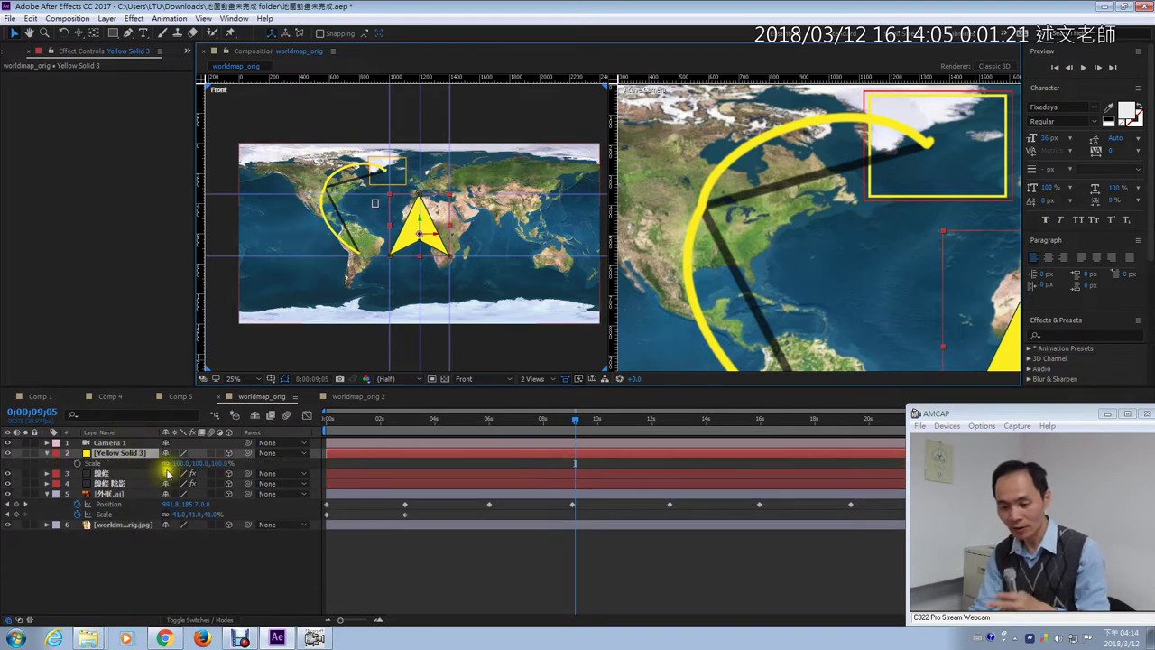
pyautogui.moveTo(181, 463); pyautogui.dragTo(159, 469)
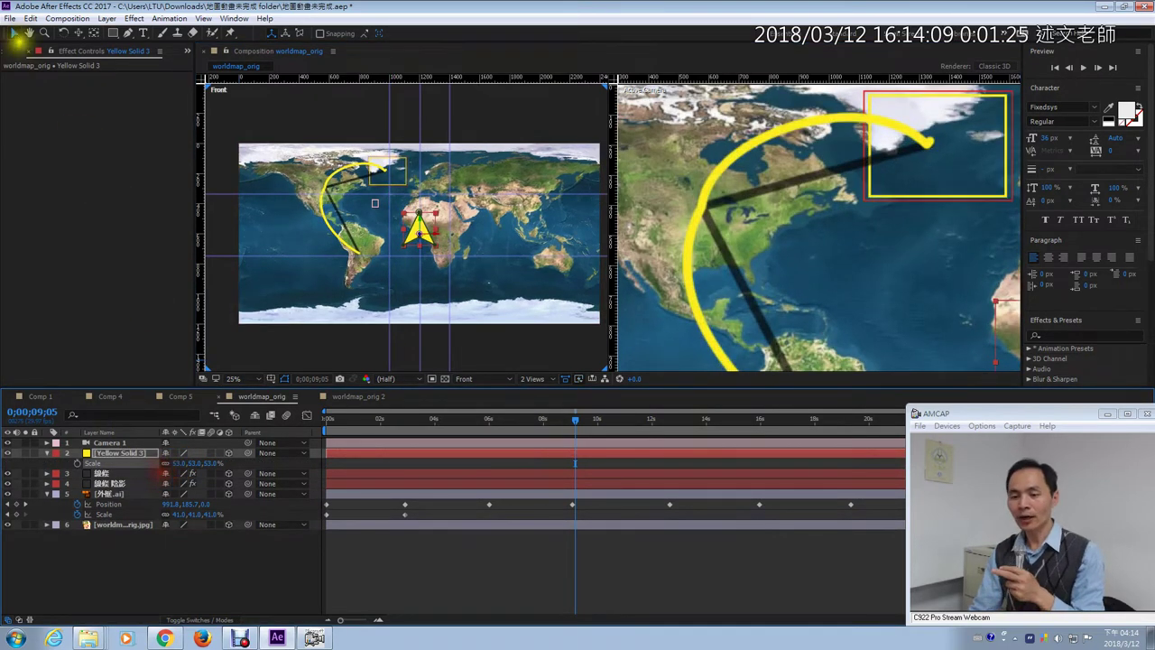
pyautogui.click(13, 32)
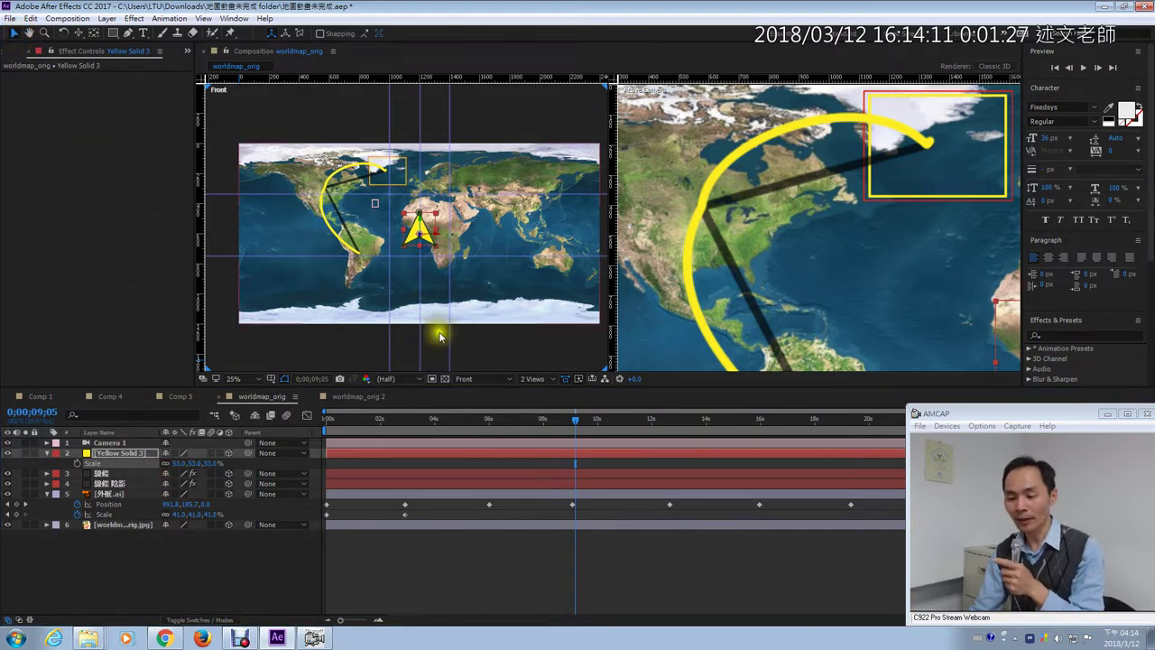
# At 0;00;02;27, move the yellow arrow from Africa to the frame over South America, at about 894, 634.
pyautogui.click(568, 423)
pyautogui.moveTo(568, 422); pyautogui.dragTo(403, 447)
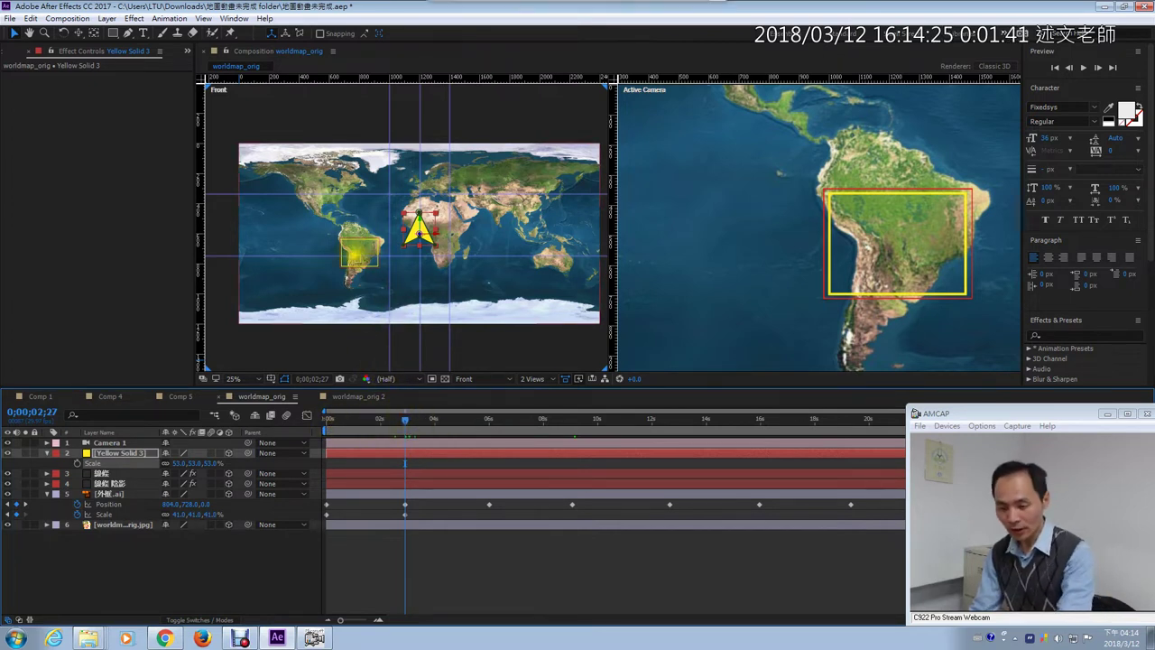
pyautogui.moveTo(357, 258)
pyautogui.mouseDown()
pyautogui.moveTo(304, 193)
pyautogui.moveTo(374, 167)
pyautogui.moveTo(358, 259)
pyautogui.mouseUp()
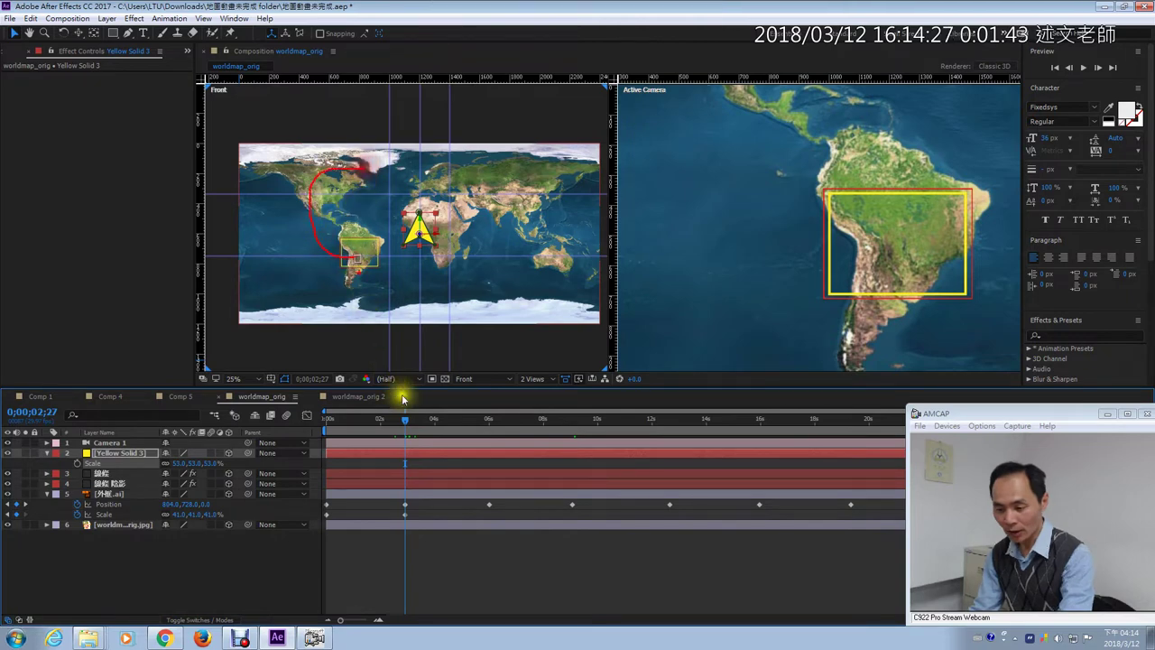
pyautogui.moveTo(407, 421)
pyautogui.mouseDown()
pyautogui.moveTo(445, 420)
pyautogui.moveTo(408, 417)
pyautogui.mouseUp()
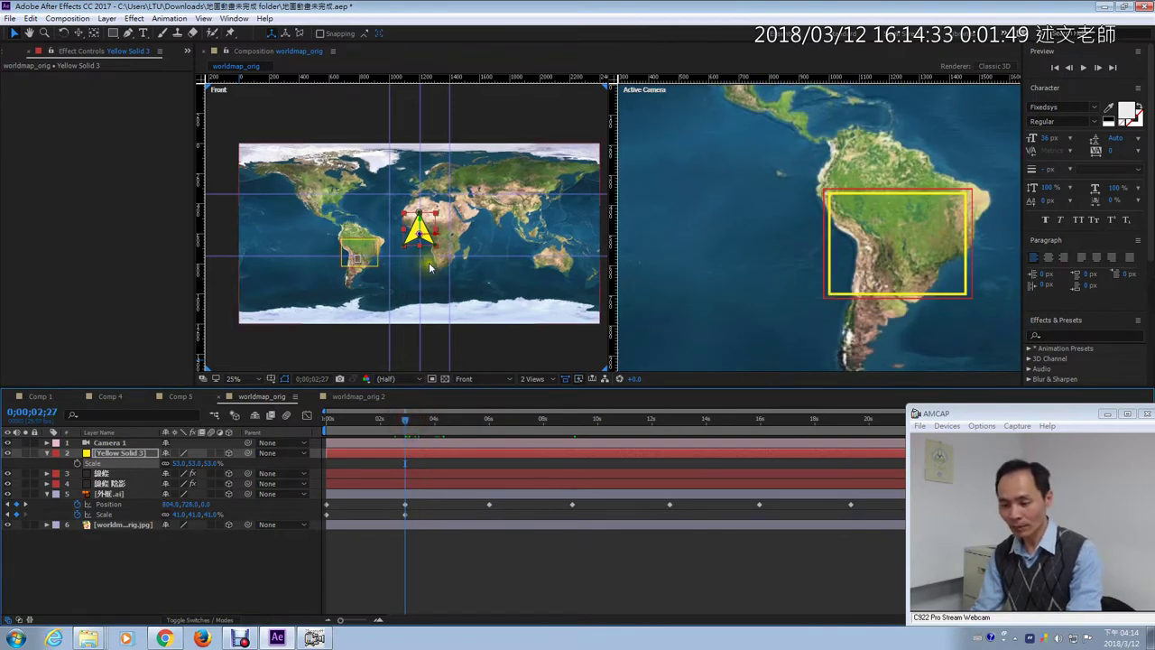
pyautogui.scroll(2, 430, 267)
pyautogui.scroll(2, 429, 267)
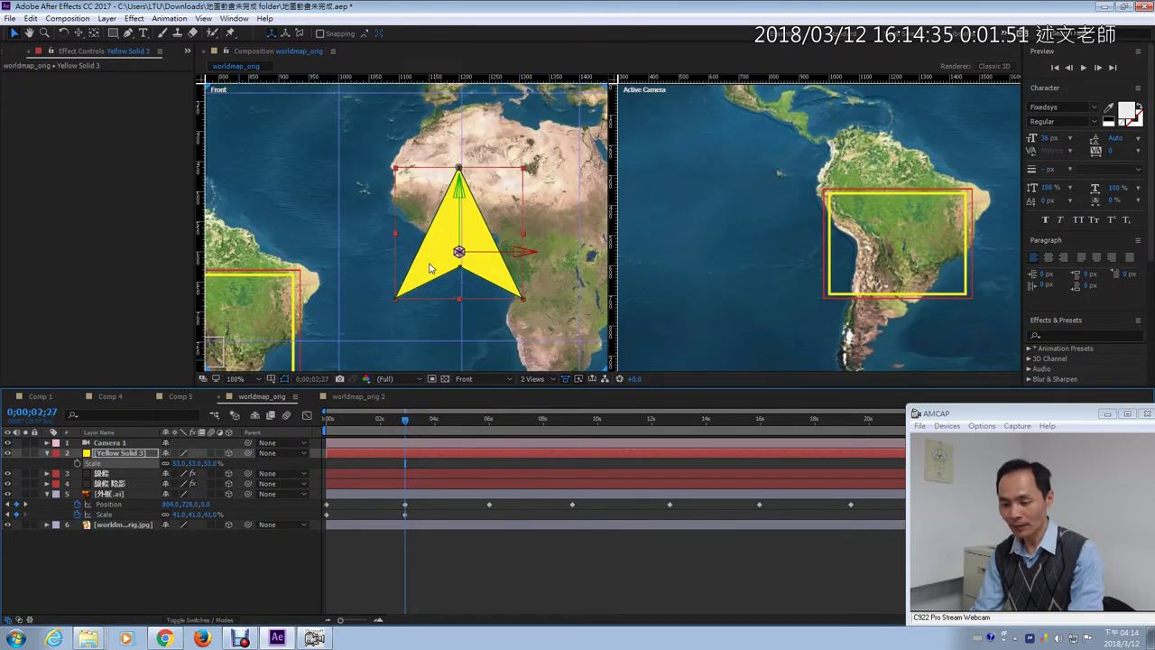
pyautogui.press('h')
pyautogui.moveTo(361, 265); pyautogui.dragTo(514, 206)
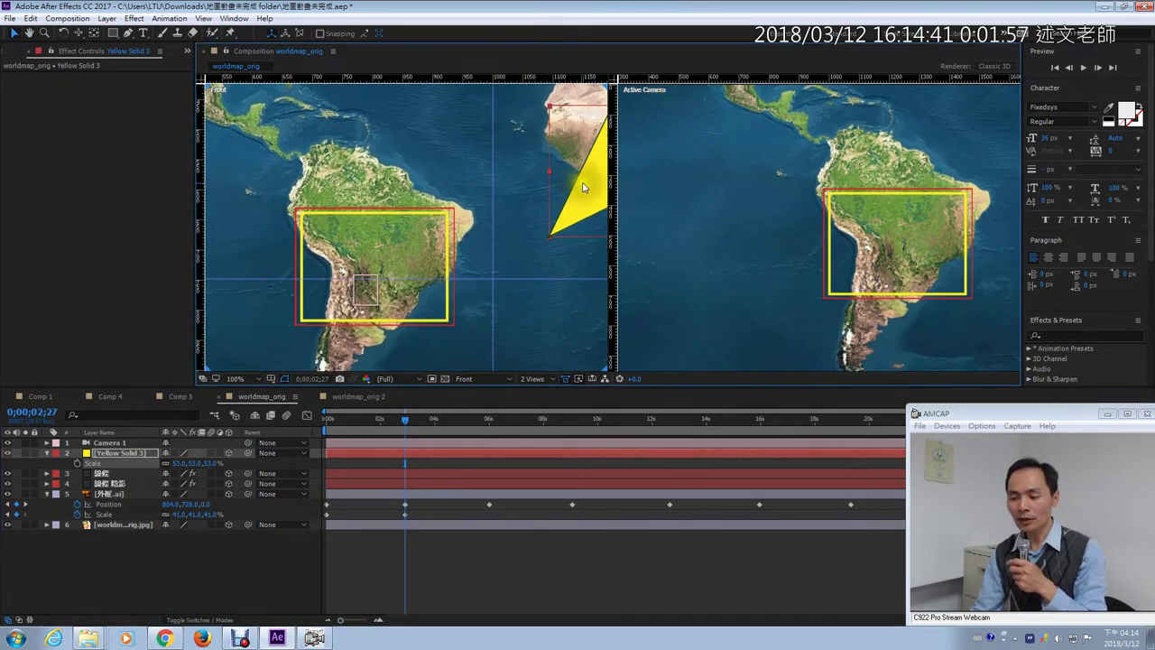
pyautogui.moveTo(574, 187); pyautogui.dragTo(432, 209)
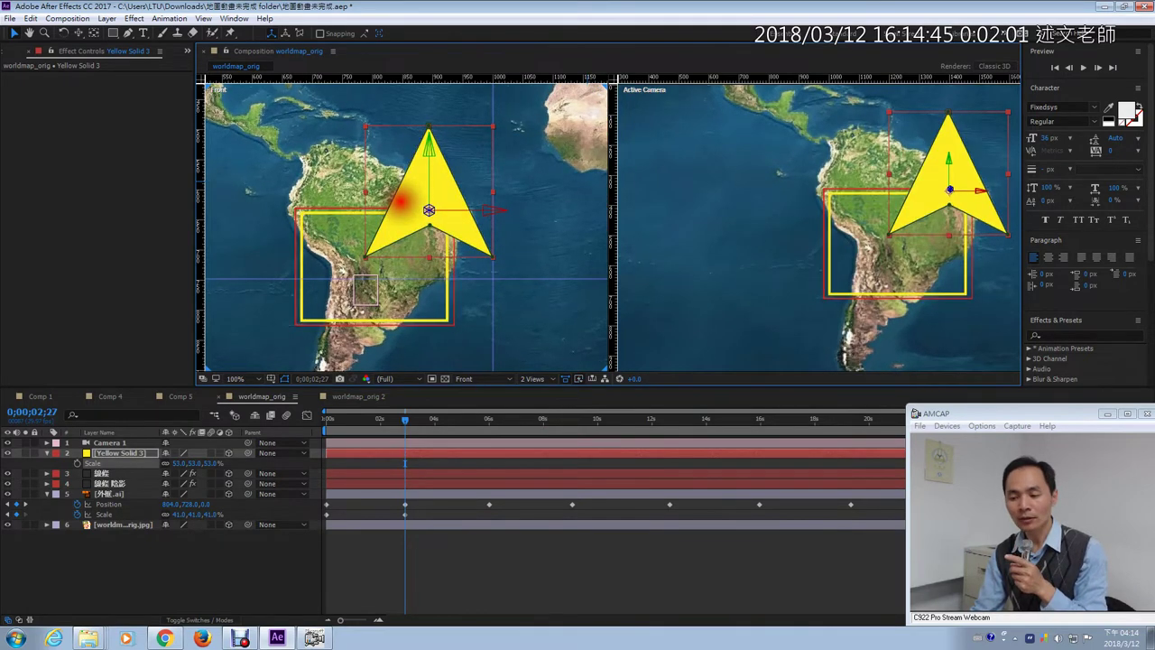
# Expand the yellow arrow layer's transform properties to examine its anchor point, position and rotation settings, and collapse them again.
pyautogui.click(47, 452)
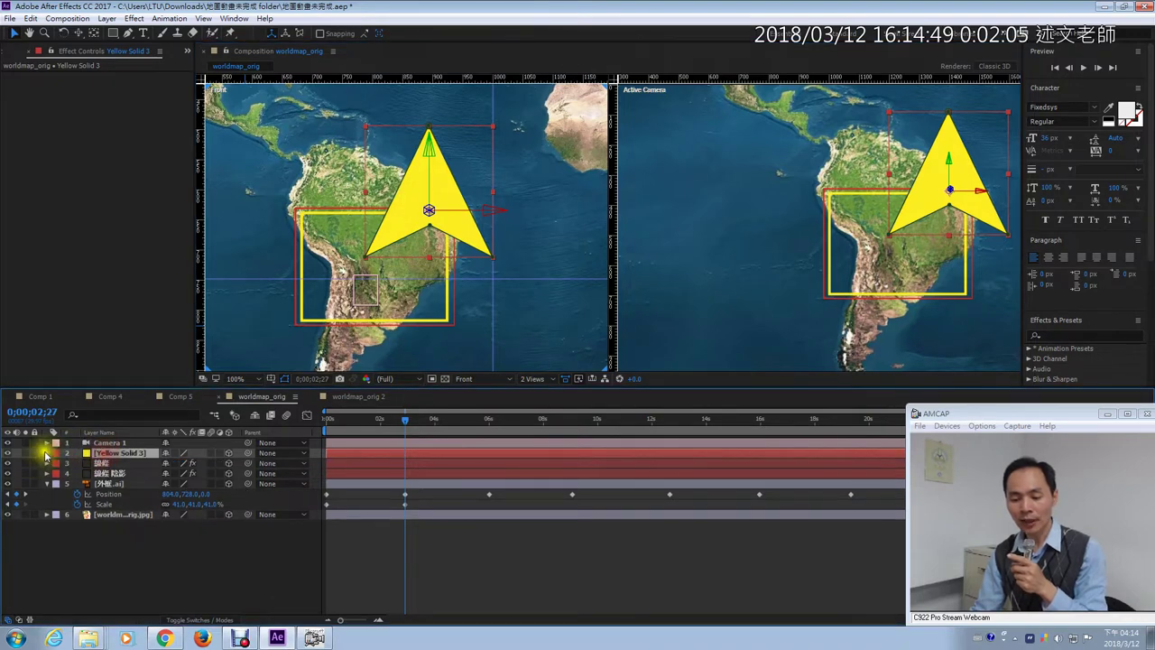
pyautogui.click(47, 453)
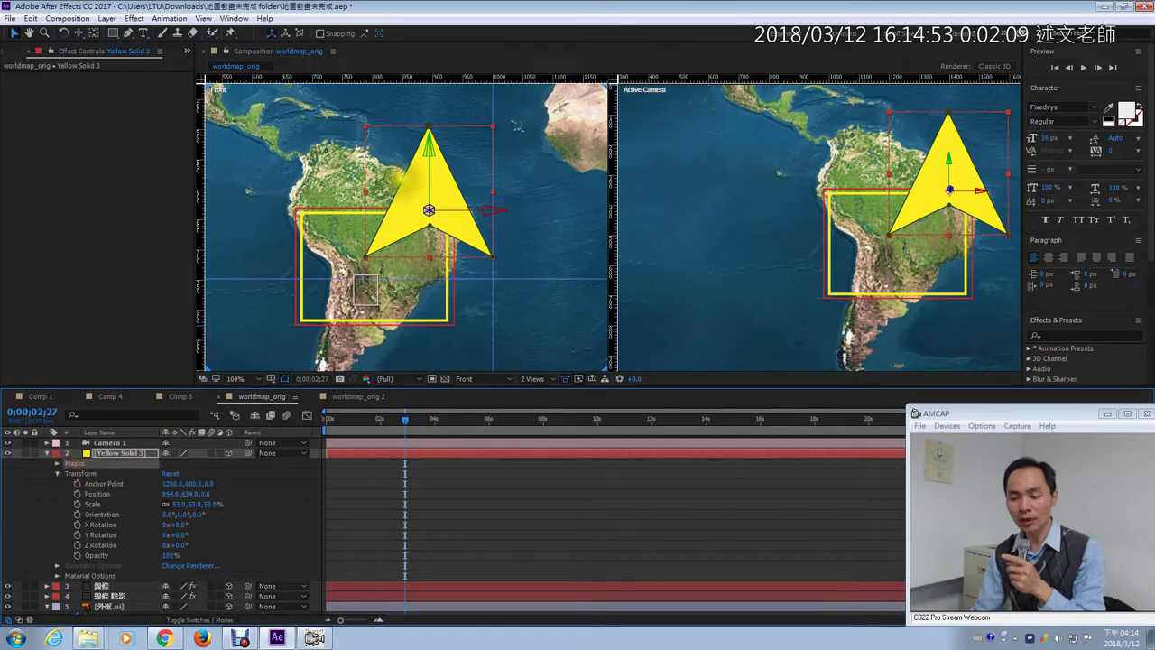
pyautogui.moveTo(398, 181); pyautogui.dragTo(341, 192)
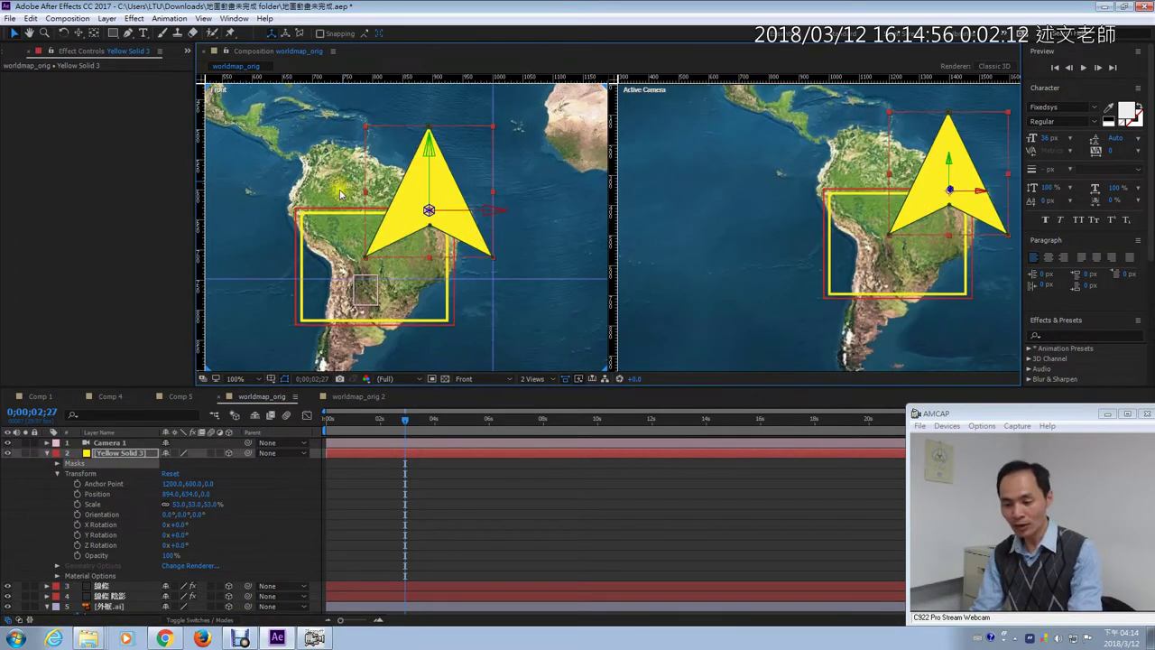
pyautogui.click(58, 474)
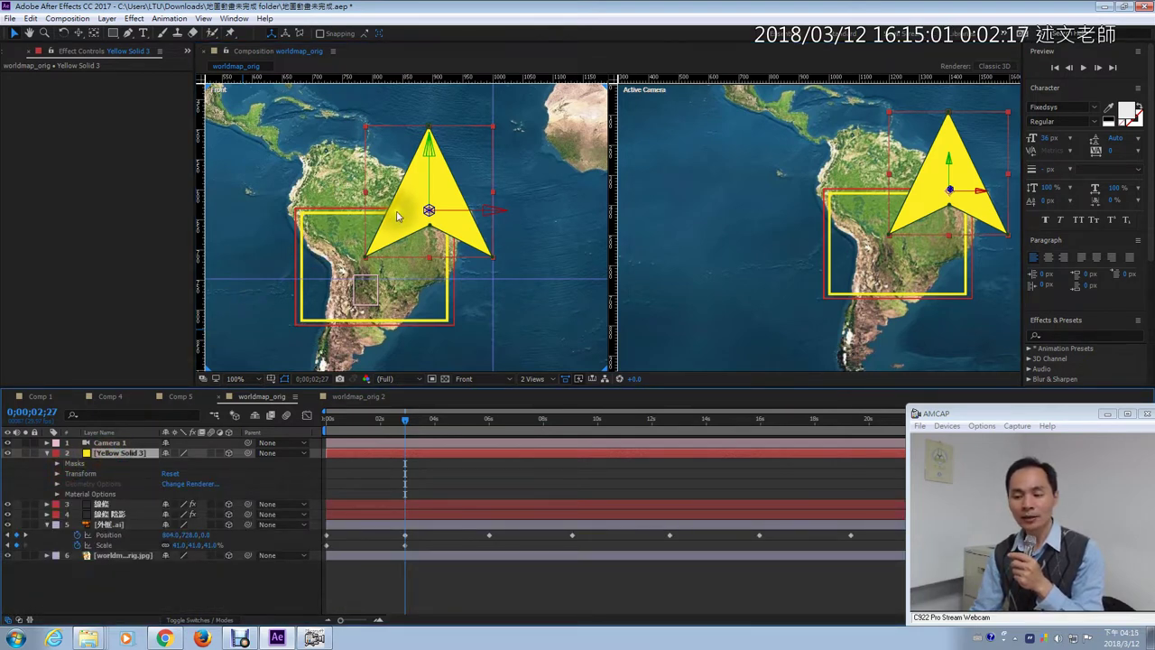
# Reposition the yellow arrow over the middle of the South America frame and scale it to 27%.
pyautogui.moveTo(401, 206); pyautogui.dragTo(458, 200)
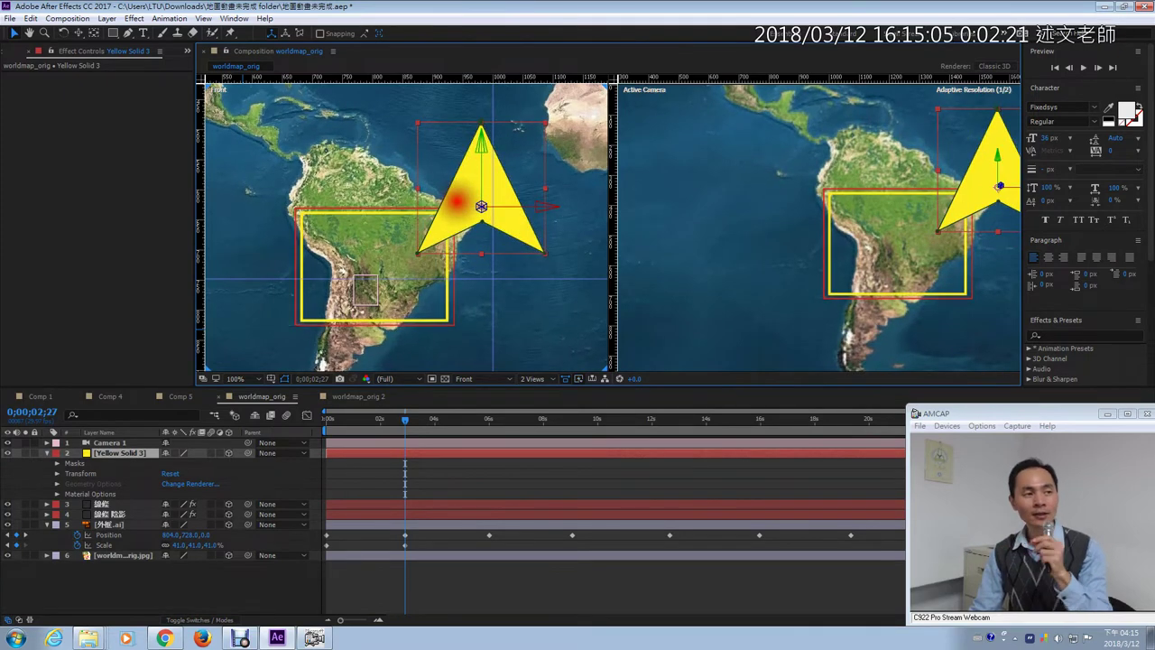
pyautogui.moveTo(458, 202); pyautogui.dragTo(347, 219)
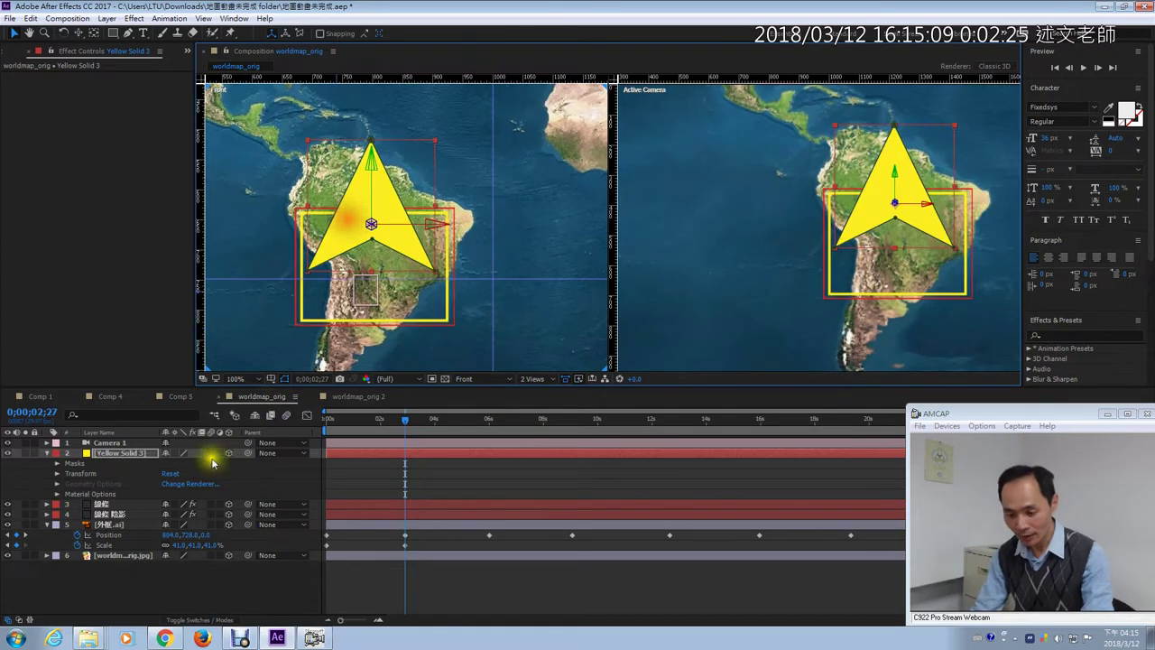
pyautogui.press('s')
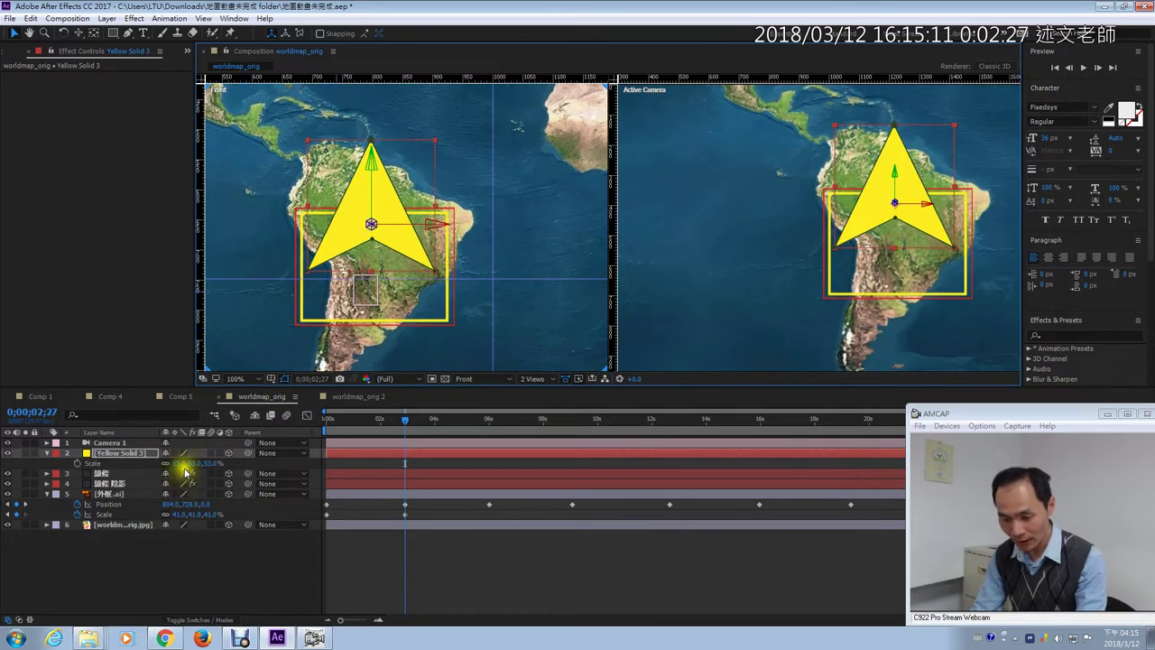
pyautogui.moveTo(180, 462); pyautogui.dragTo(169, 469)
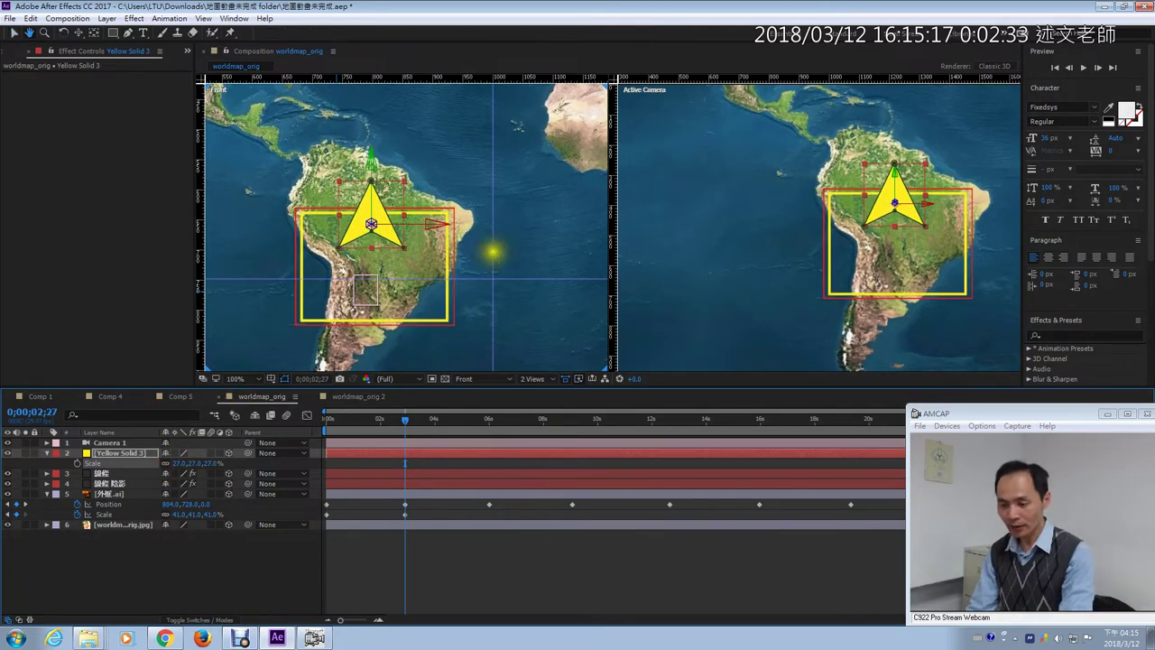
# At 0;00;03;22, move the yellow arrow down onto the starting end of the yellow line and nudge it into place.
pyautogui.press('h')
pyautogui.moveTo(494, 252); pyautogui.dragTo(566, 279)
pyautogui.press('v')
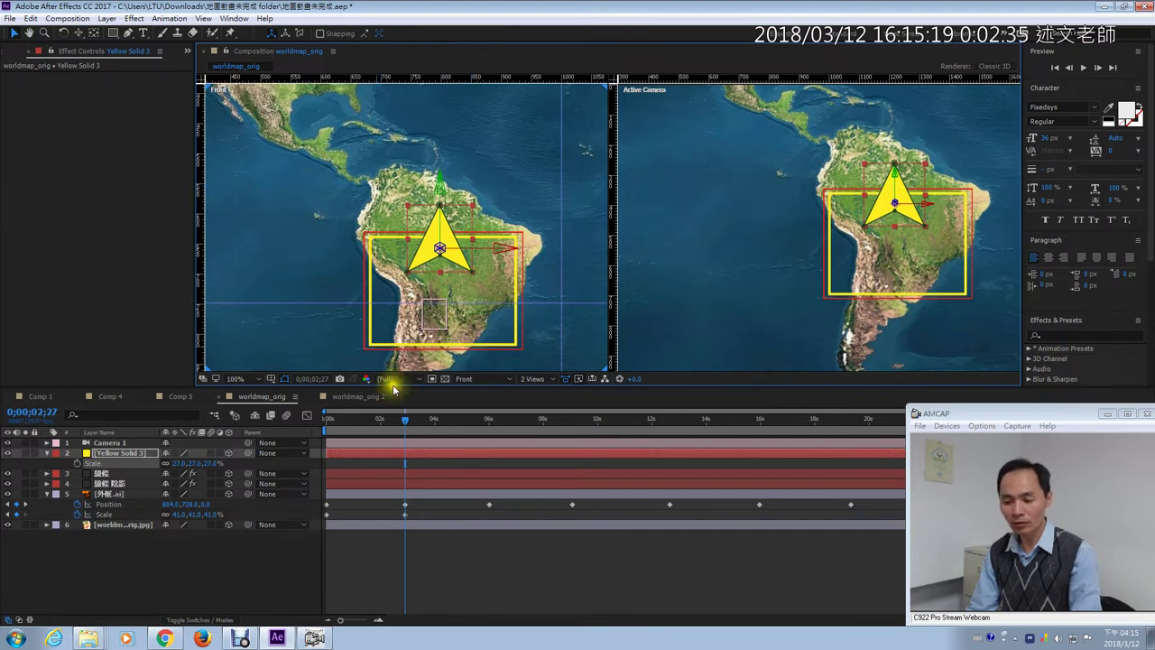
pyautogui.moveTo(405, 421); pyautogui.dragTo(426, 417)
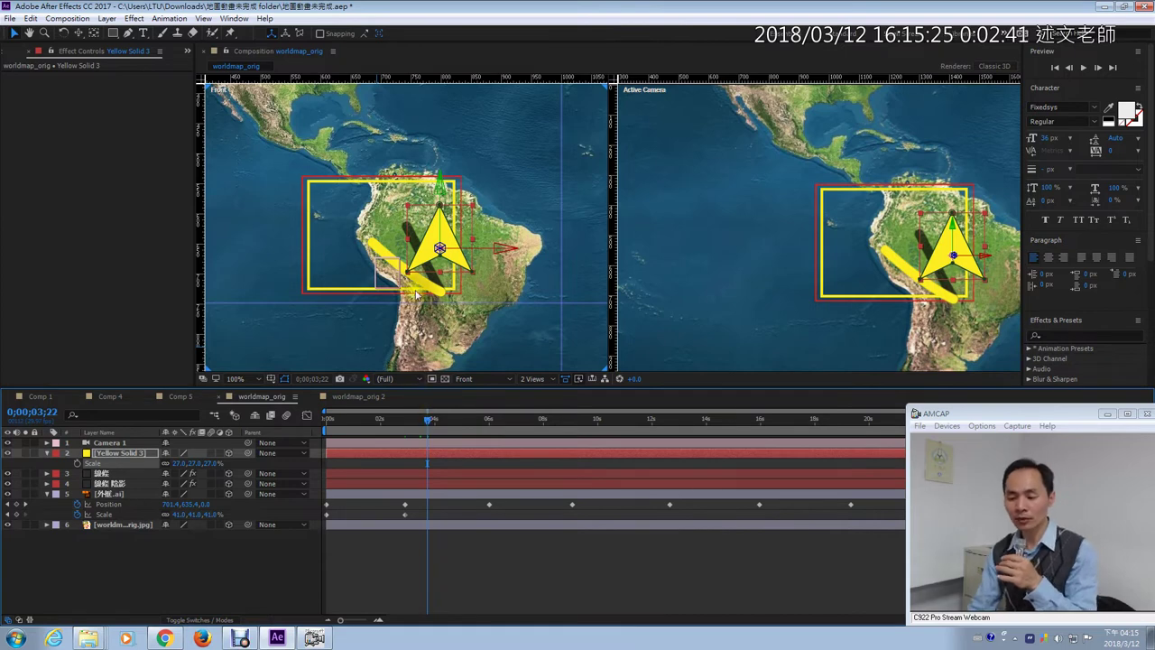
pyautogui.moveTo(424, 252); pyautogui.dragTo(426, 284)
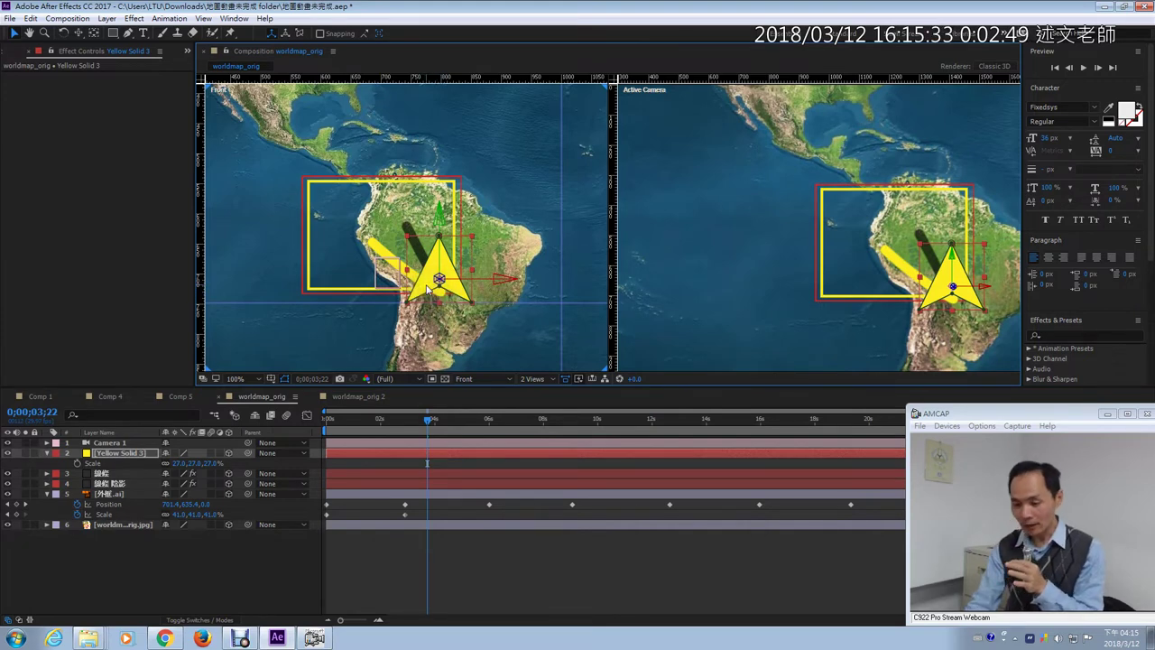
pyautogui.press('Down')
pyautogui.press('Down')
pyautogui.press('Down')
pyautogui.press('Down')
pyautogui.press('Down')
pyautogui.press('Down')
pyautogui.press('Down')
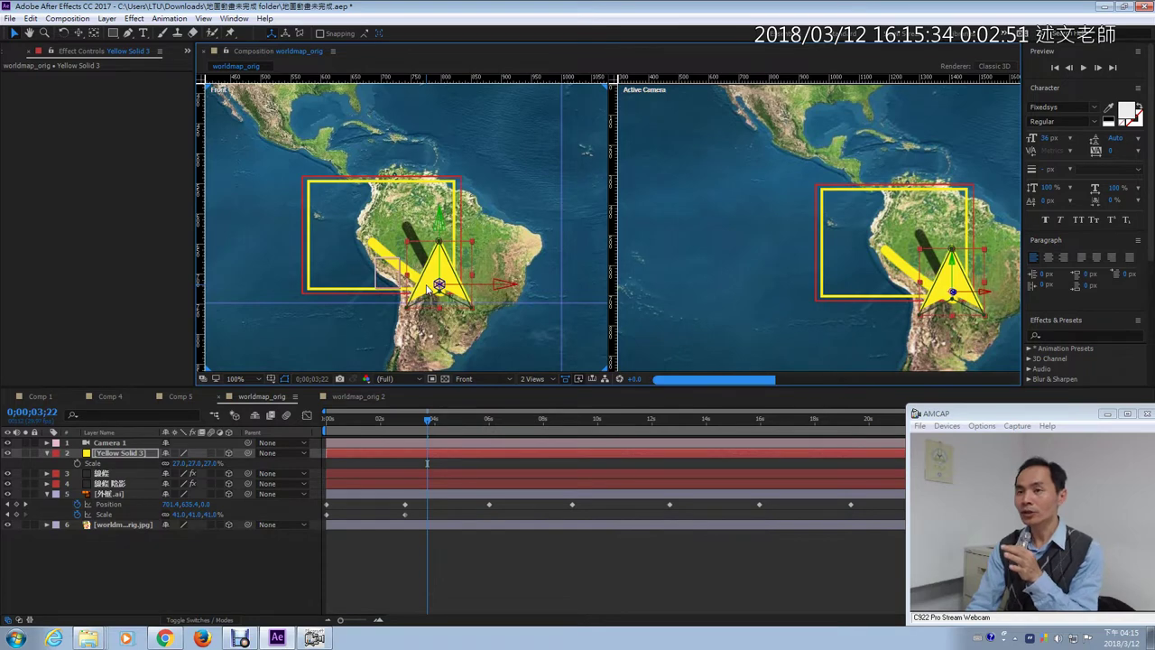
pyautogui.press('Down')
pyautogui.press('Down')
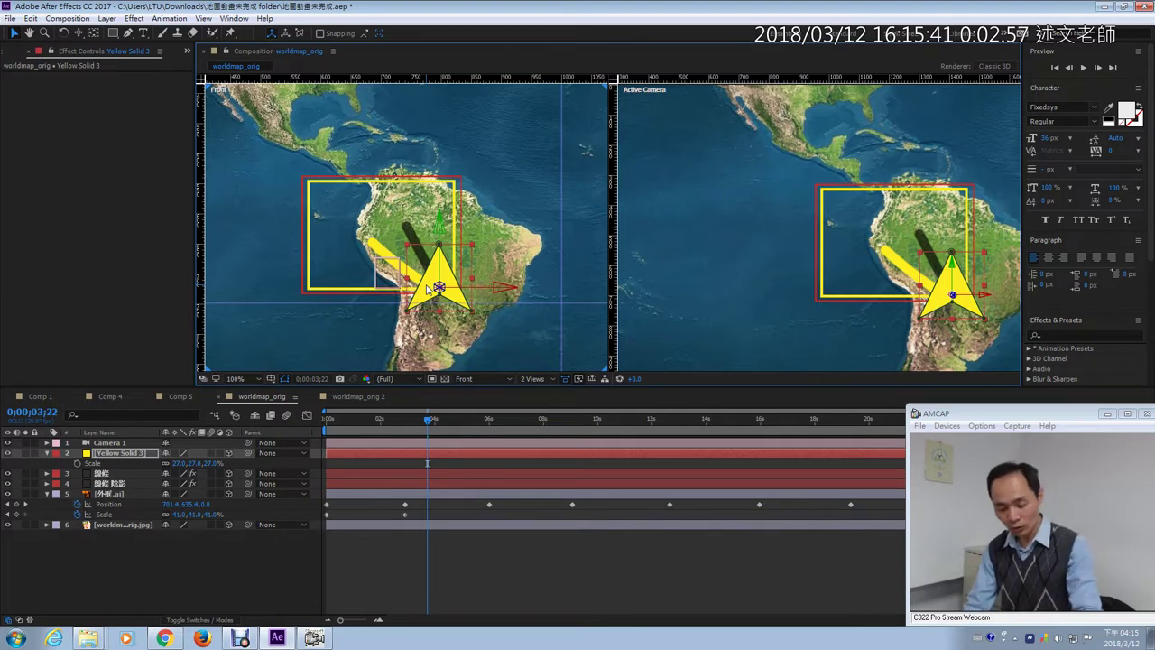
# Rotate the yellow arrow to point along the line by setting its Z orientation to 300°.
pyautogui.press('r')
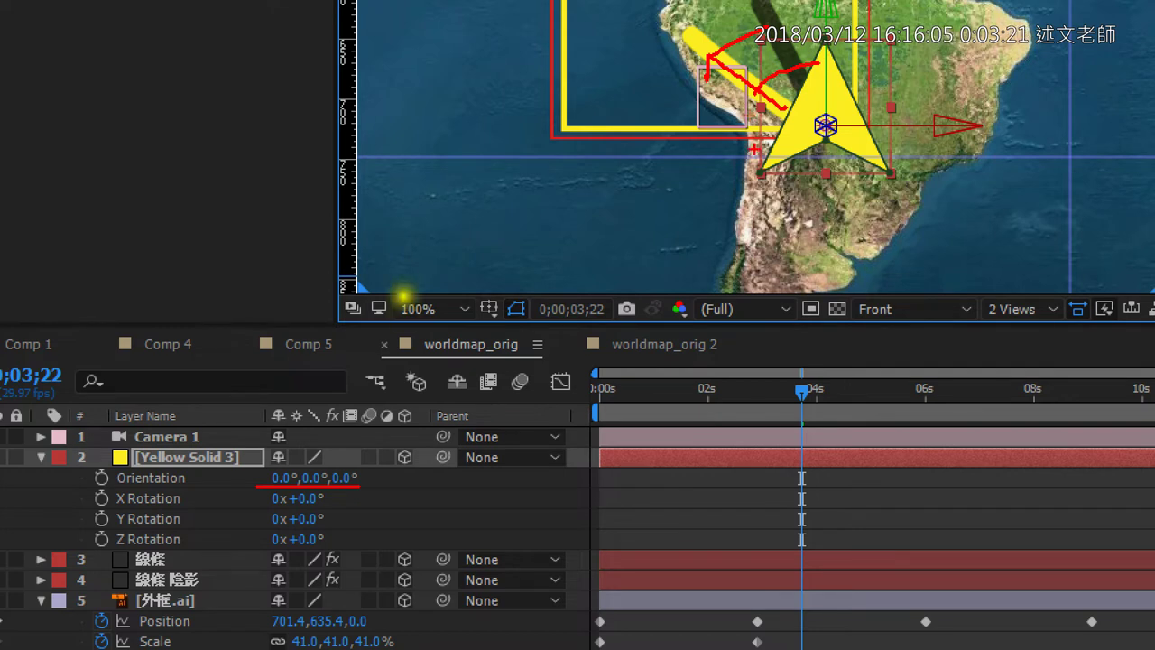
pyautogui.moveTo(342, 493)
pyautogui.mouseDown()
pyautogui.moveTo(367, 505)
pyautogui.moveTo(339, 513)
pyautogui.mouseUp()
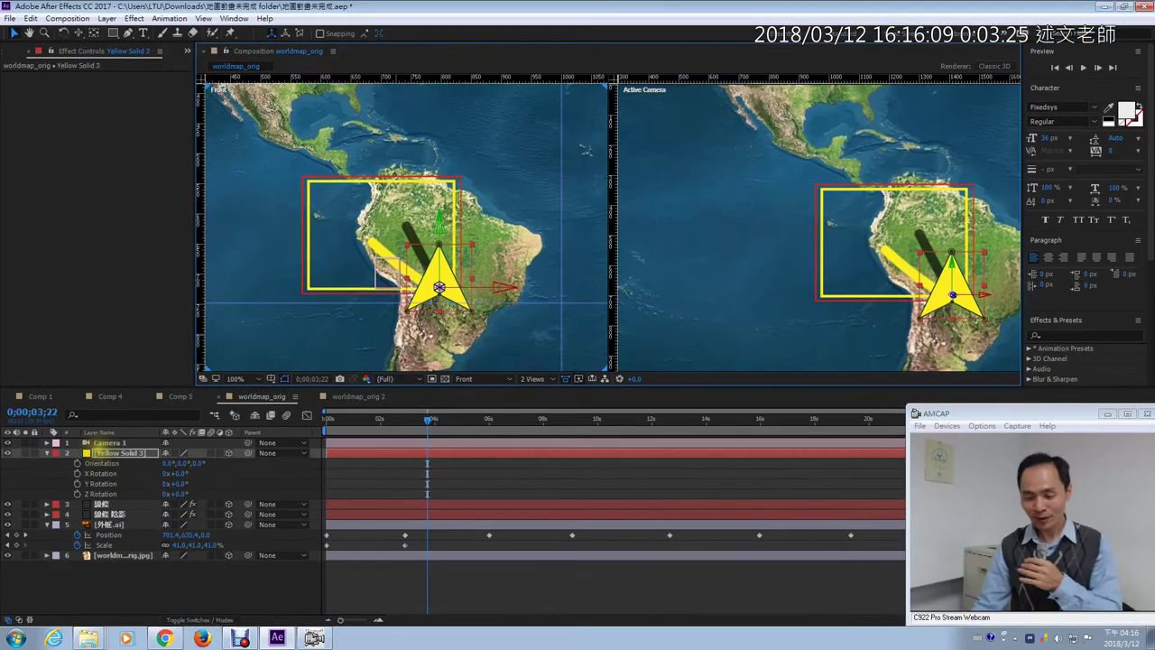
pyautogui.moveTo(192, 462)
pyautogui.mouseDown()
pyautogui.moveTo(207, 461)
pyautogui.moveTo(174, 473)
pyautogui.mouseUp()
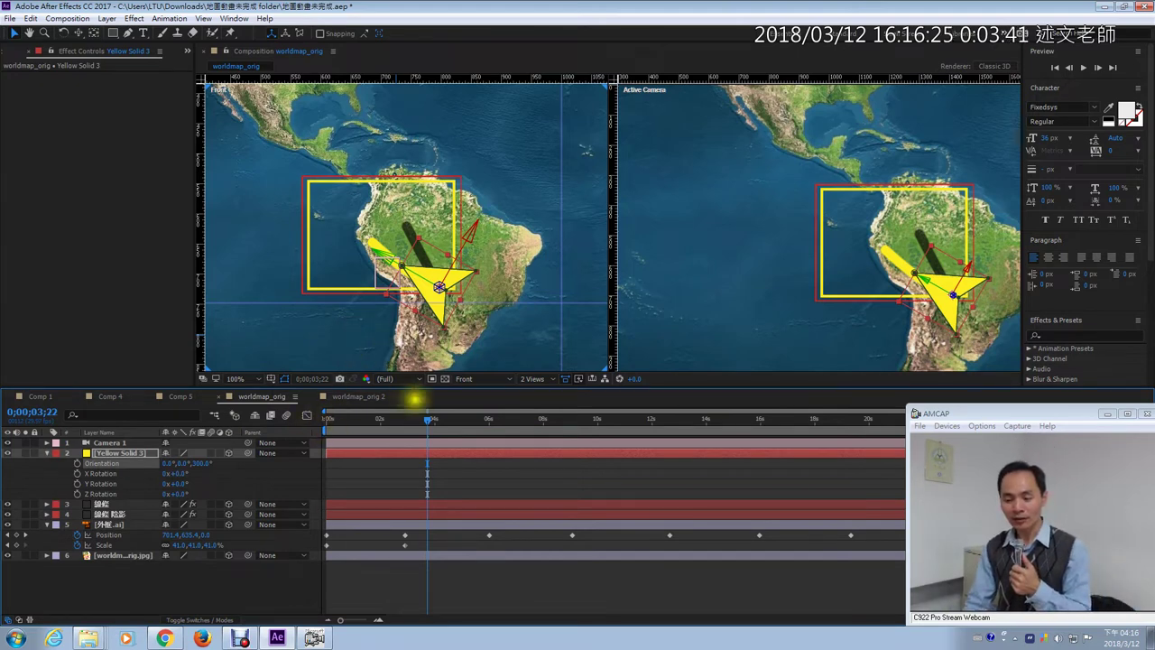
# At 0;00;02;27, open Mask 1 of the 線條 陰影 layer and copy its Mask Path.
pyautogui.moveTo(428, 421); pyautogui.dragTo(410, 417)
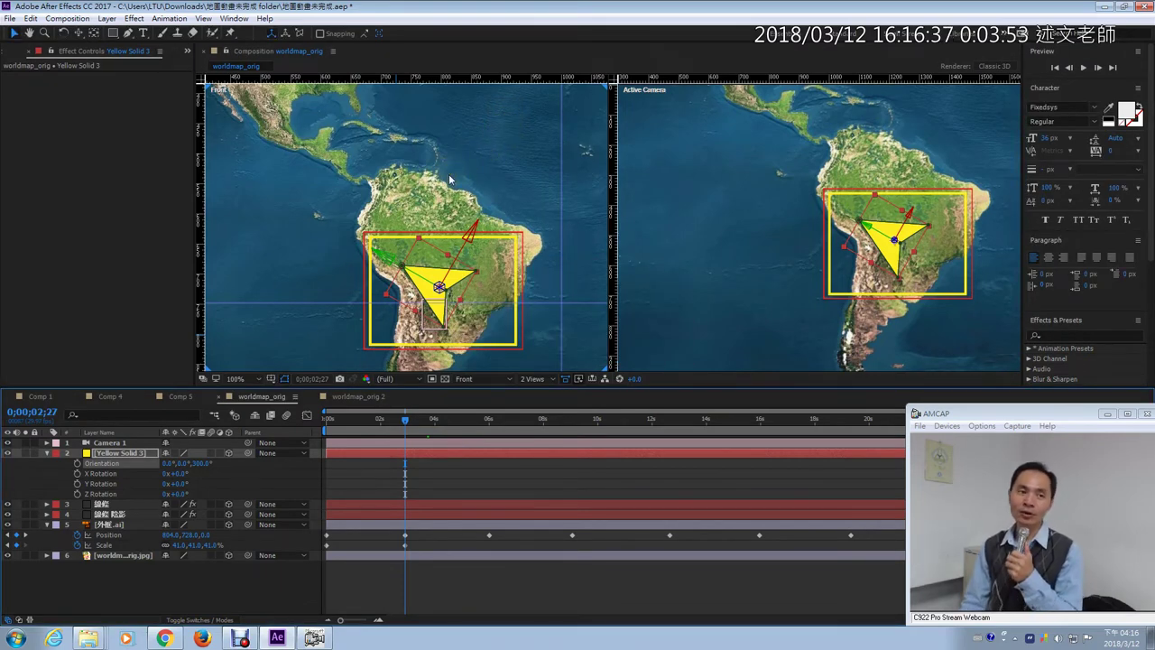
pyautogui.click(105, 513)
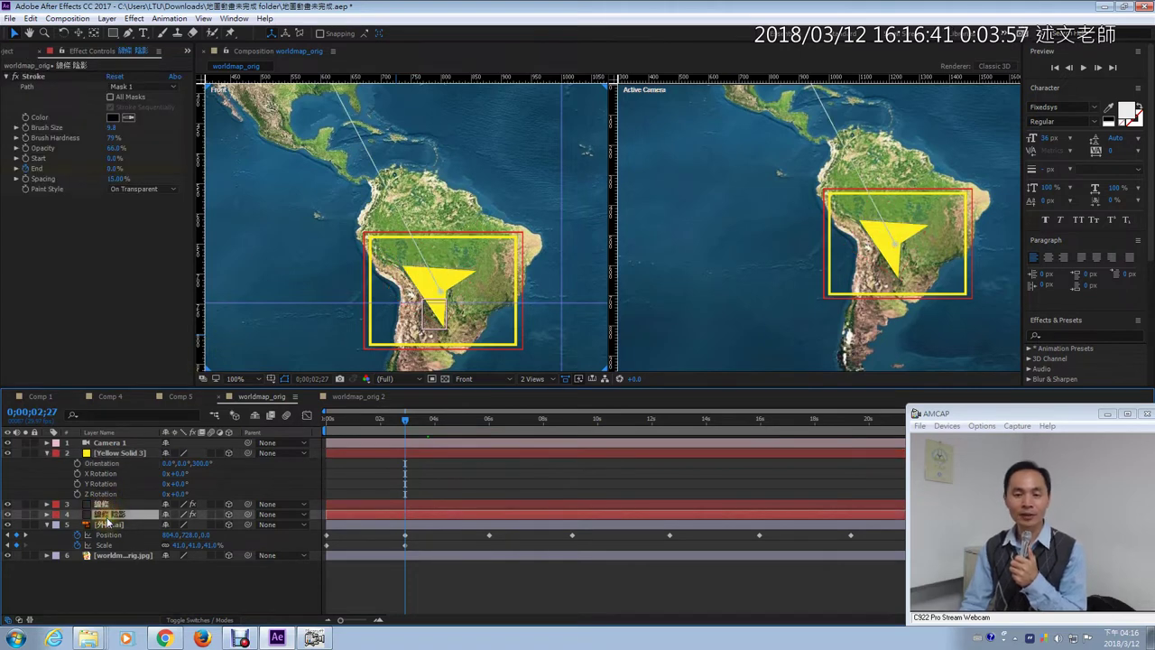
pyautogui.click(47, 515)
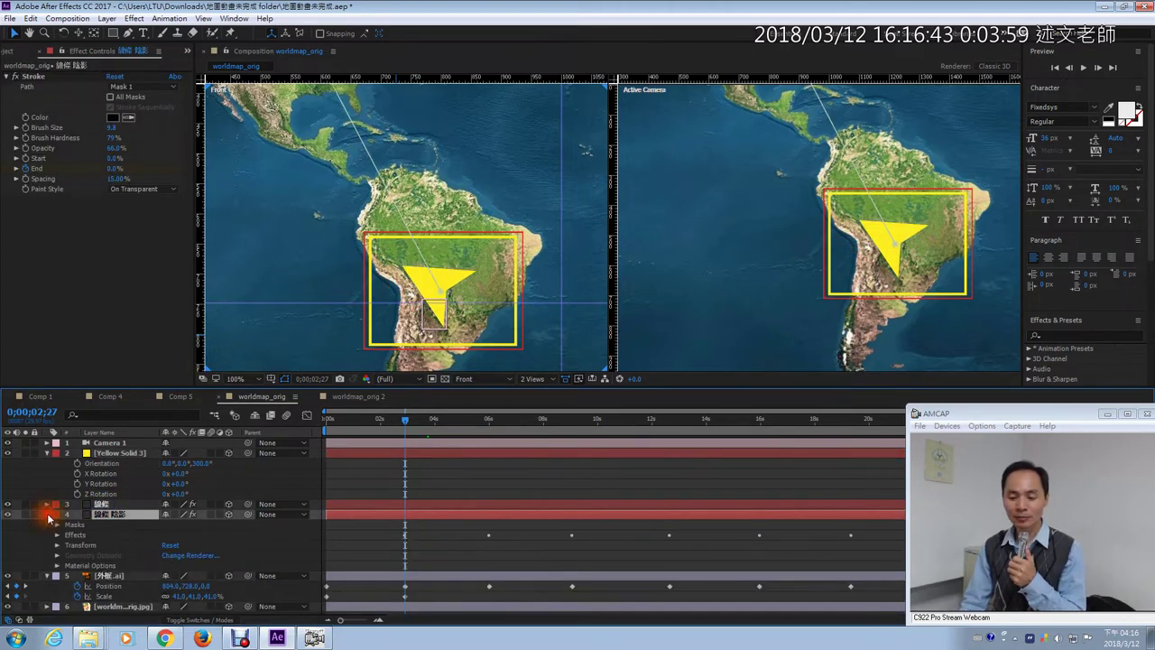
pyautogui.click(56, 525)
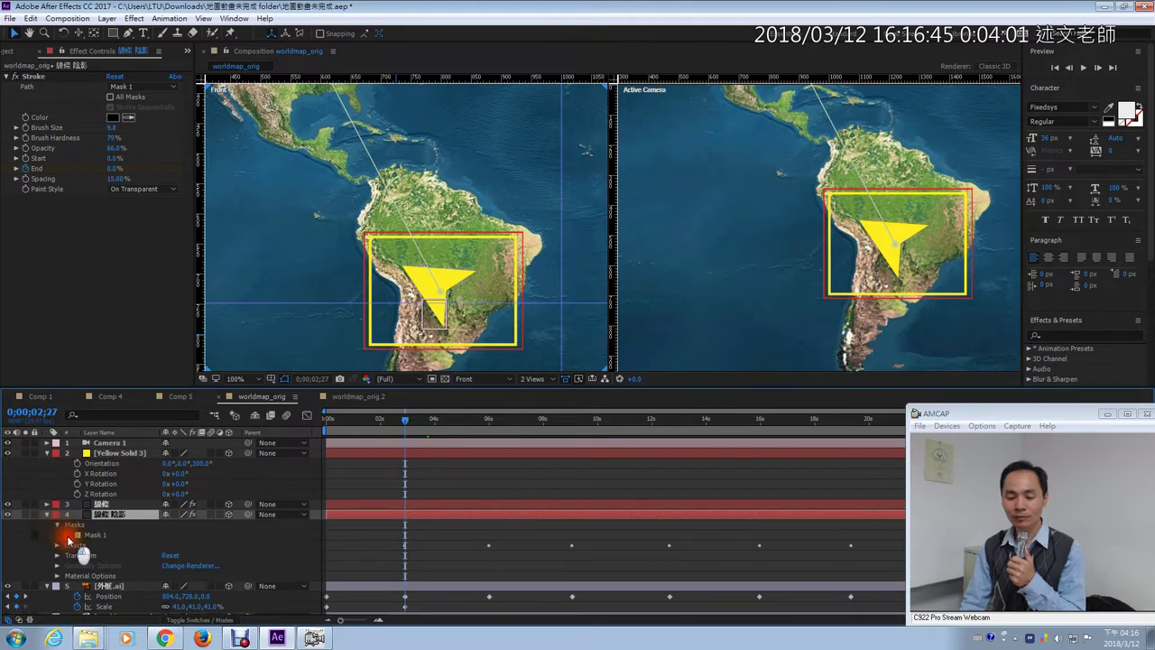
pyautogui.click(66, 534)
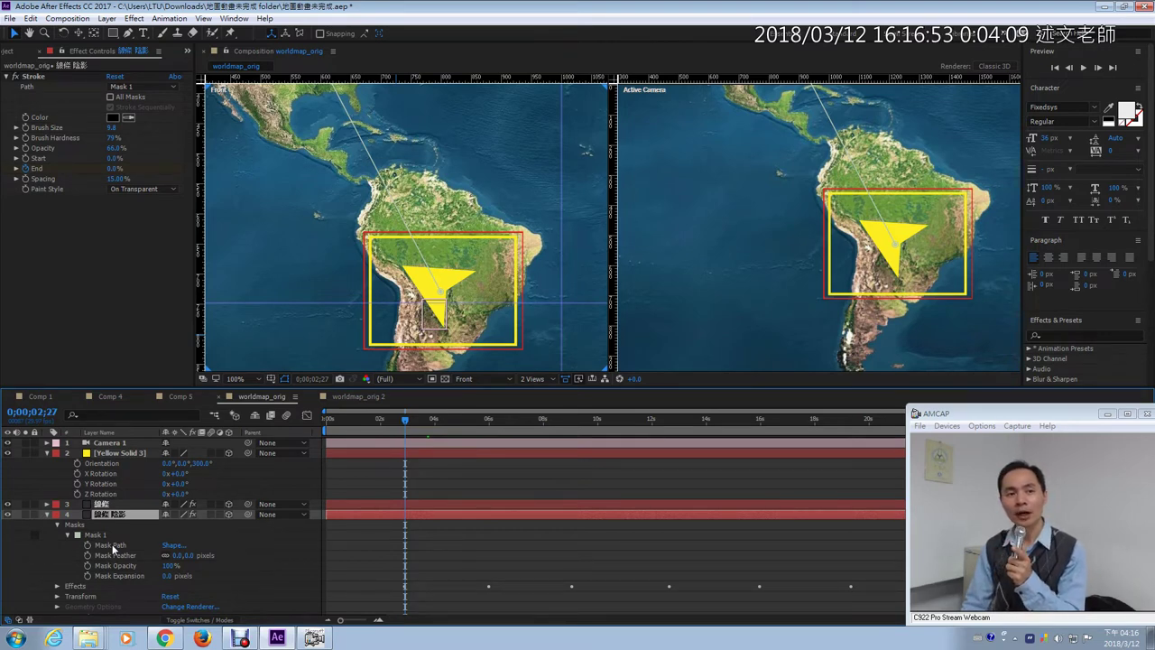
pyautogui.click(112, 545)
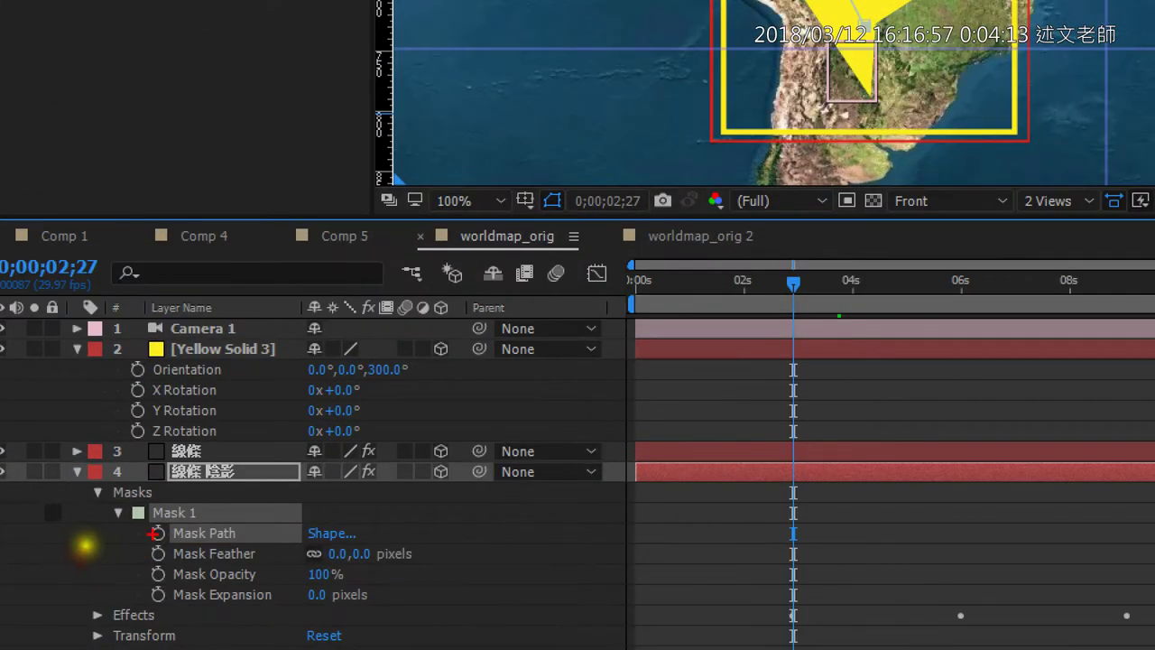
pyautogui.moveTo(275, 545)
pyautogui.mouseDown()
pyautogui.moveTo(141, 524)
pyautogui.moveTo(276, 542)
pyautogui.mouseUp()
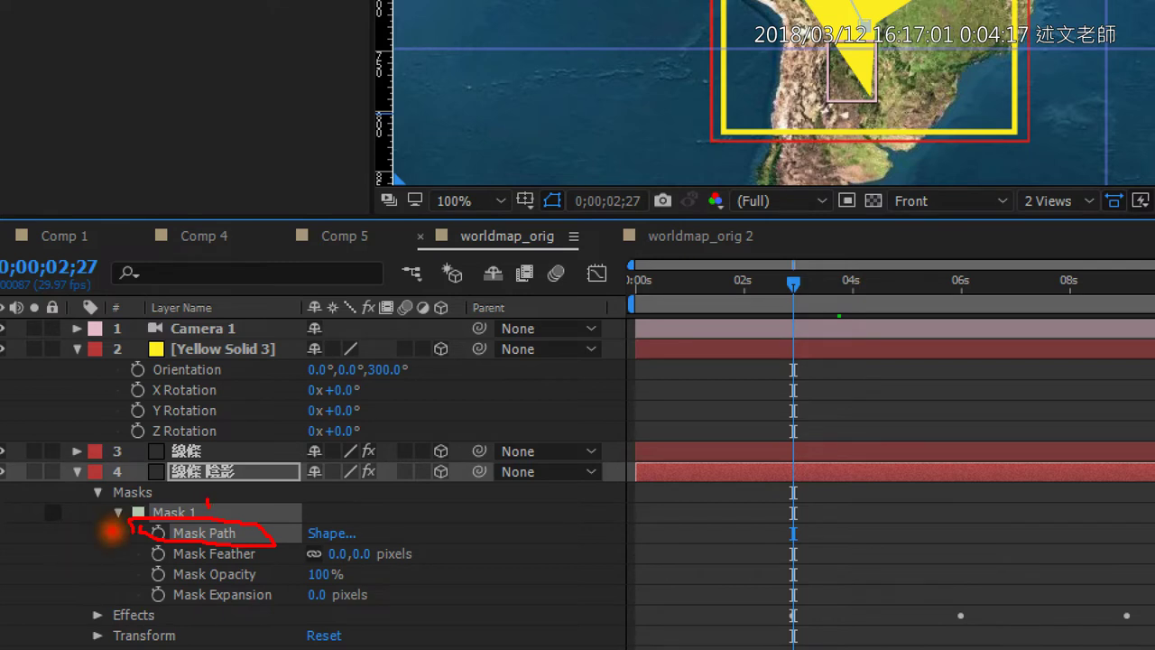
pyautogui.moveTo(234, 465); pyautogui.dragTo(206, 507)
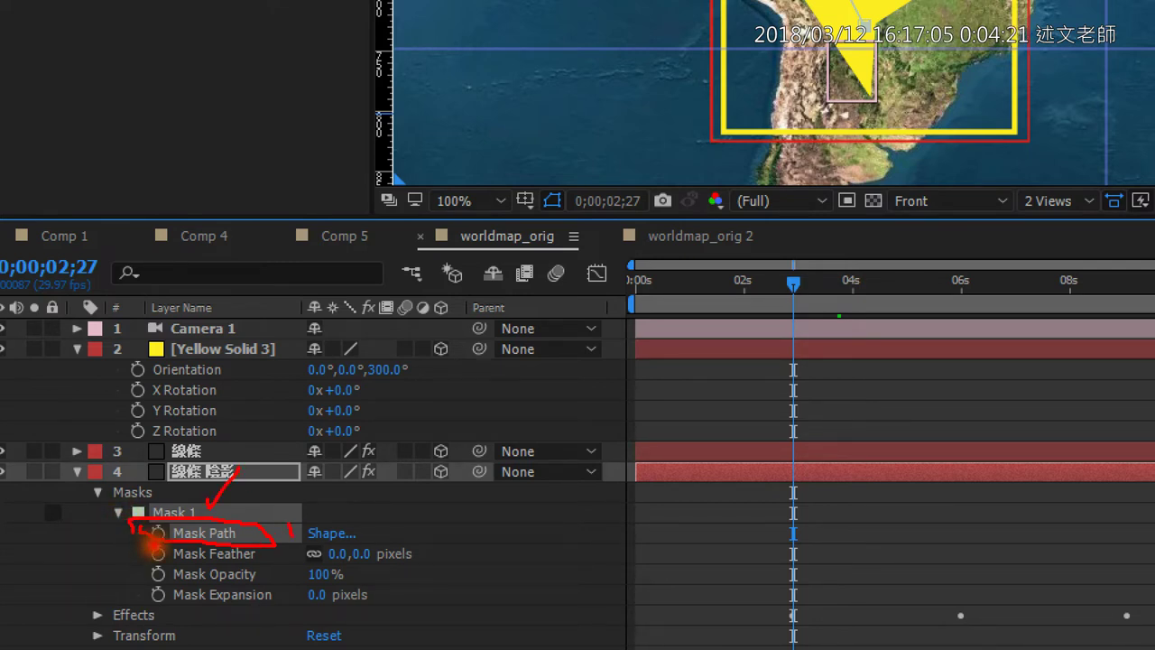
pyautogui.moveTo(291, 537); pyautogui.dragTo(329, 490)
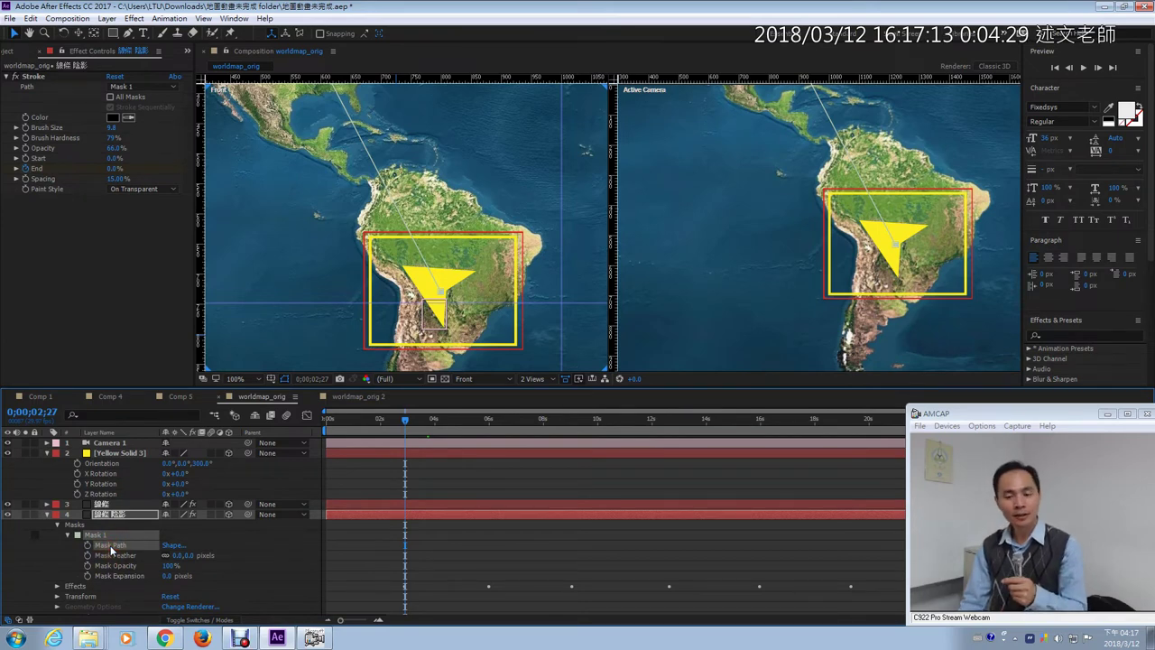
# Rename the Yellow Solid 3 layer as arrow.
pyautogui.click(115, 454)
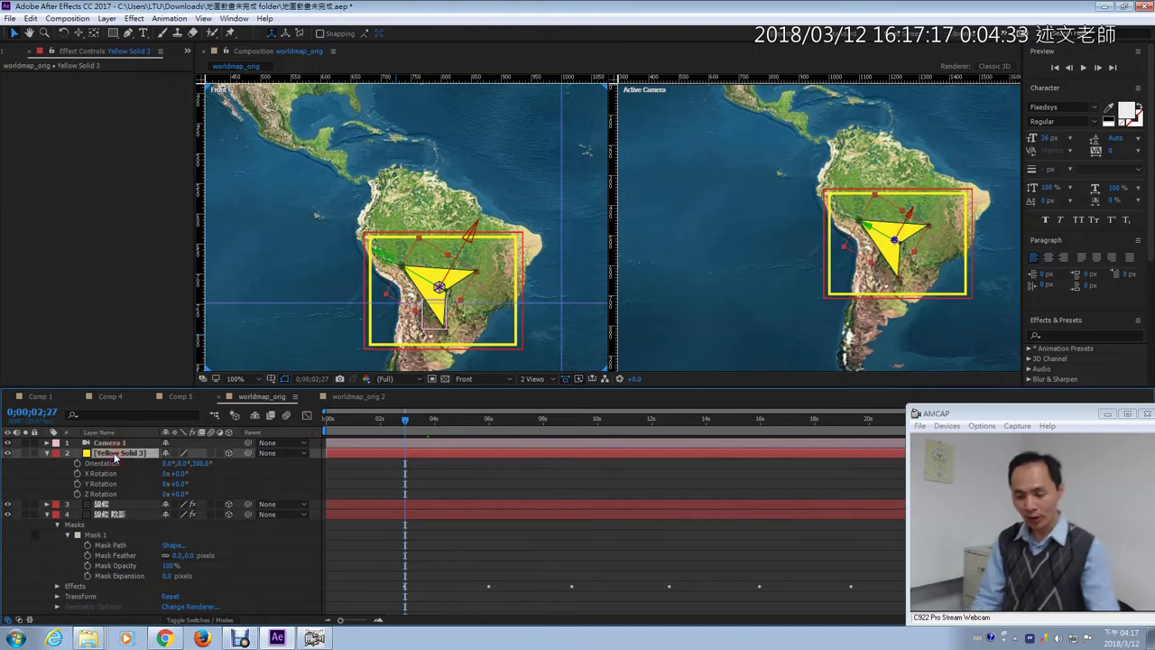
pyautogui.press('Return')
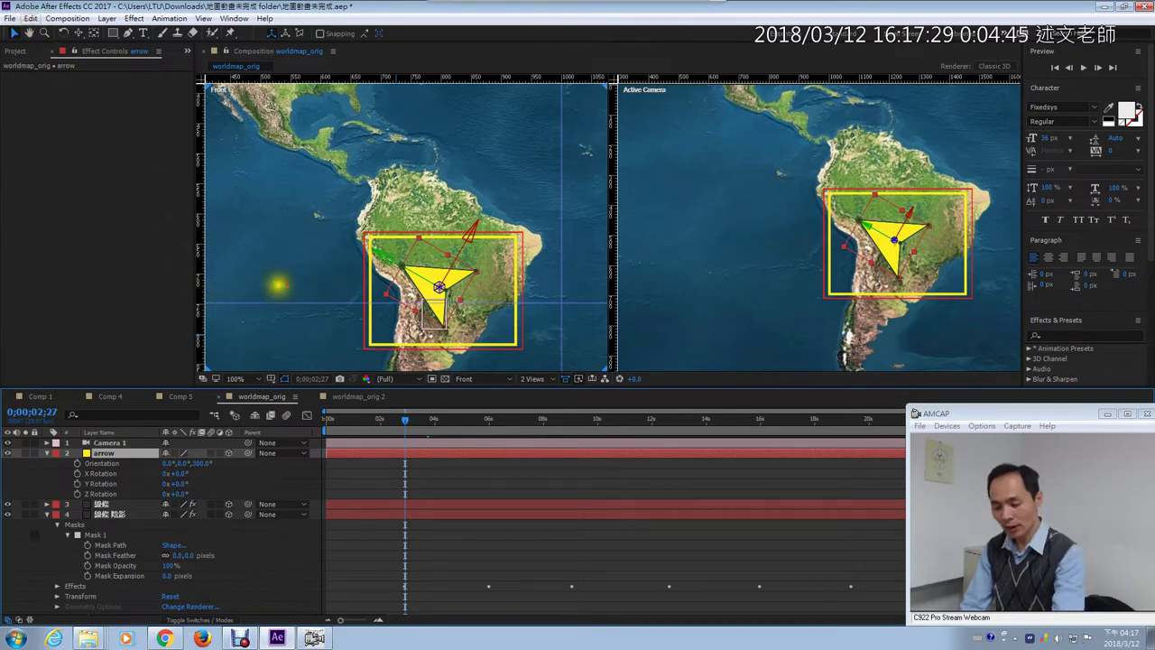
pyautogui.moveTo(408, 366)
pyautogui.mouseDown()
pyautogui.moveTo(395, 407)
pyautogui.moveTo(411, 428)
pyautogui.moveTo(421, 370)
pyautogui.mouseUp()
pyautogui.moveTo(370, 246); pyautogui.dragTo(439, 287)
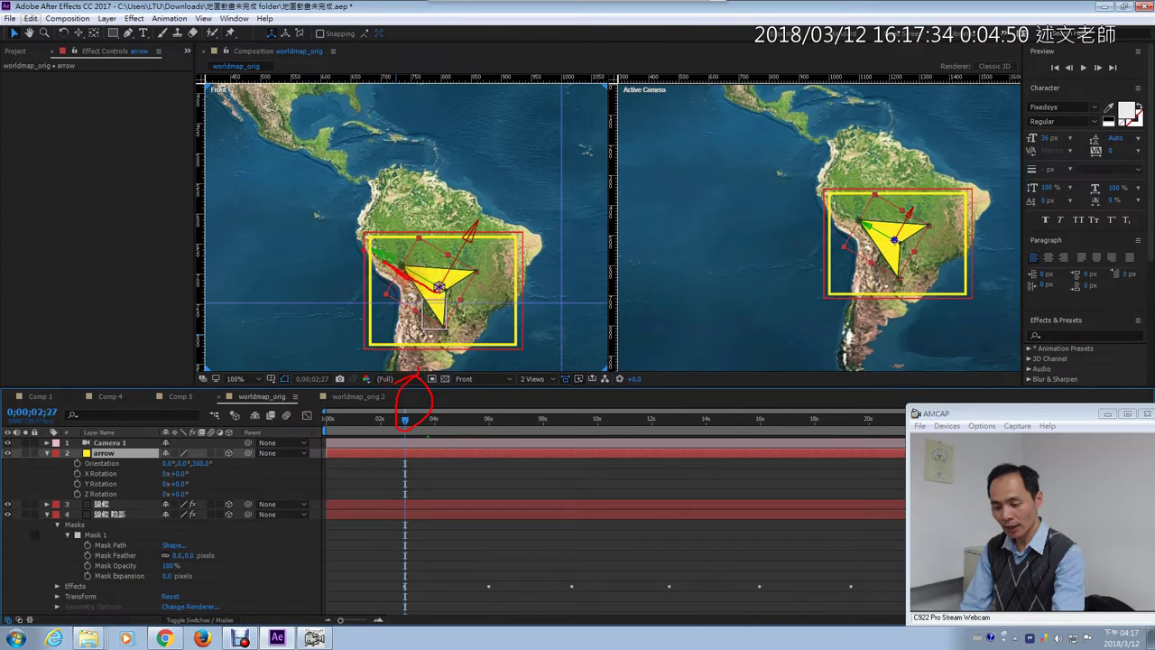
# Try to paste the copied mask path directly onto the arrow layer, undo the paste and check the layer's masks.
pyautogui.click(31, 18)
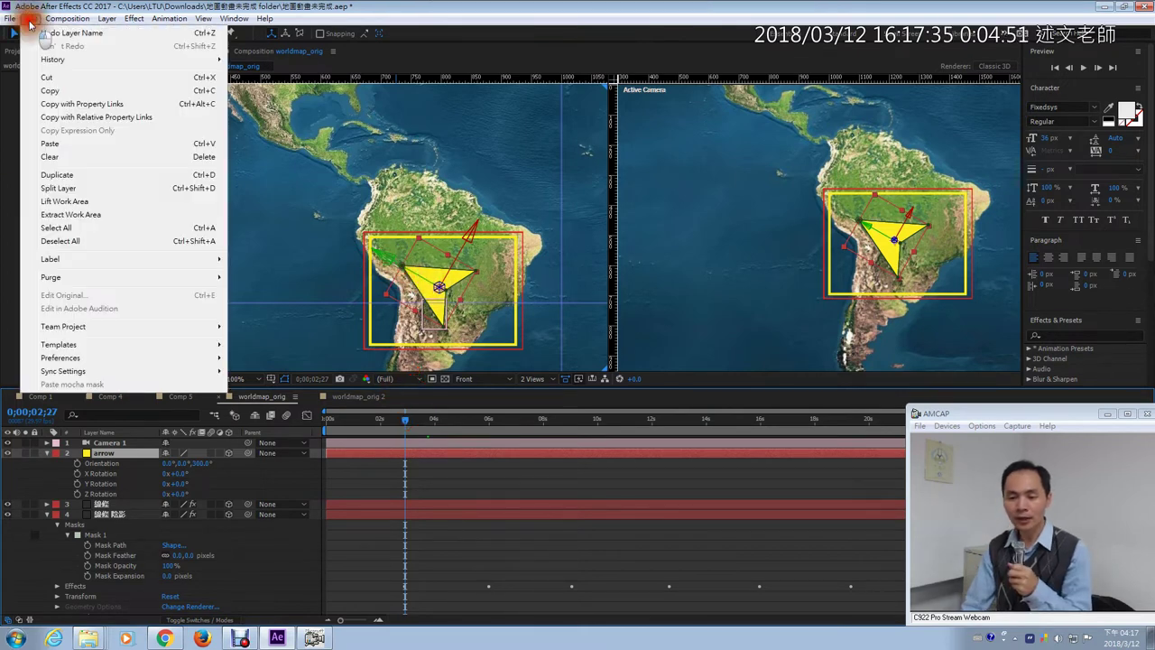
pyautogui.click(60, 143)
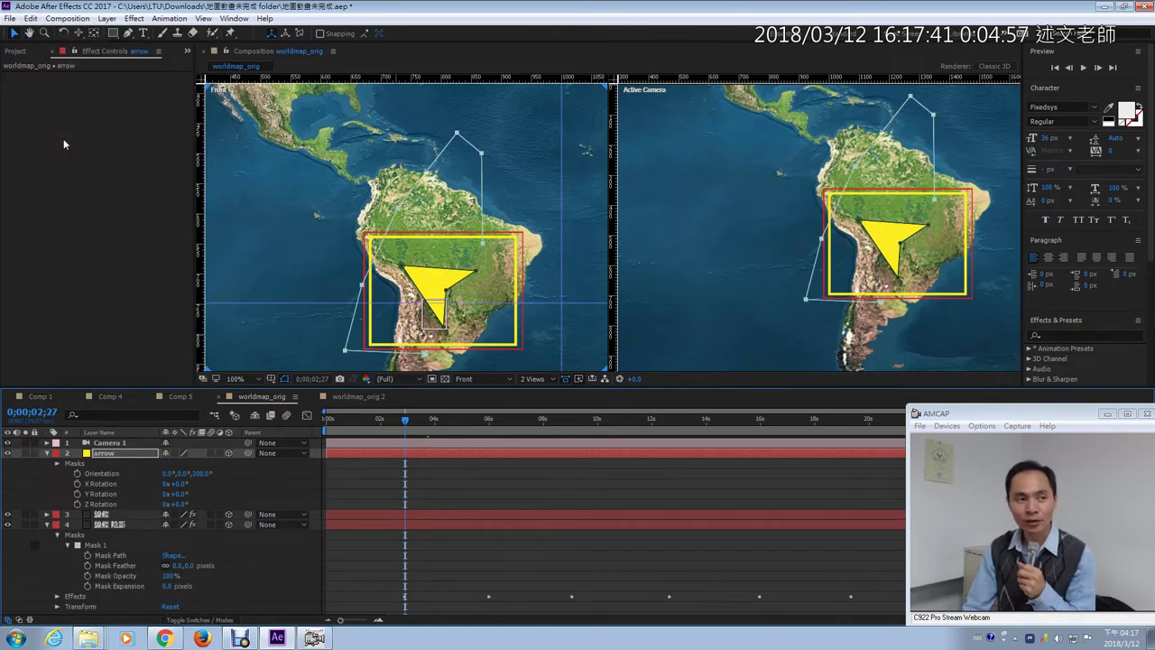
pyautogui.press('Return')
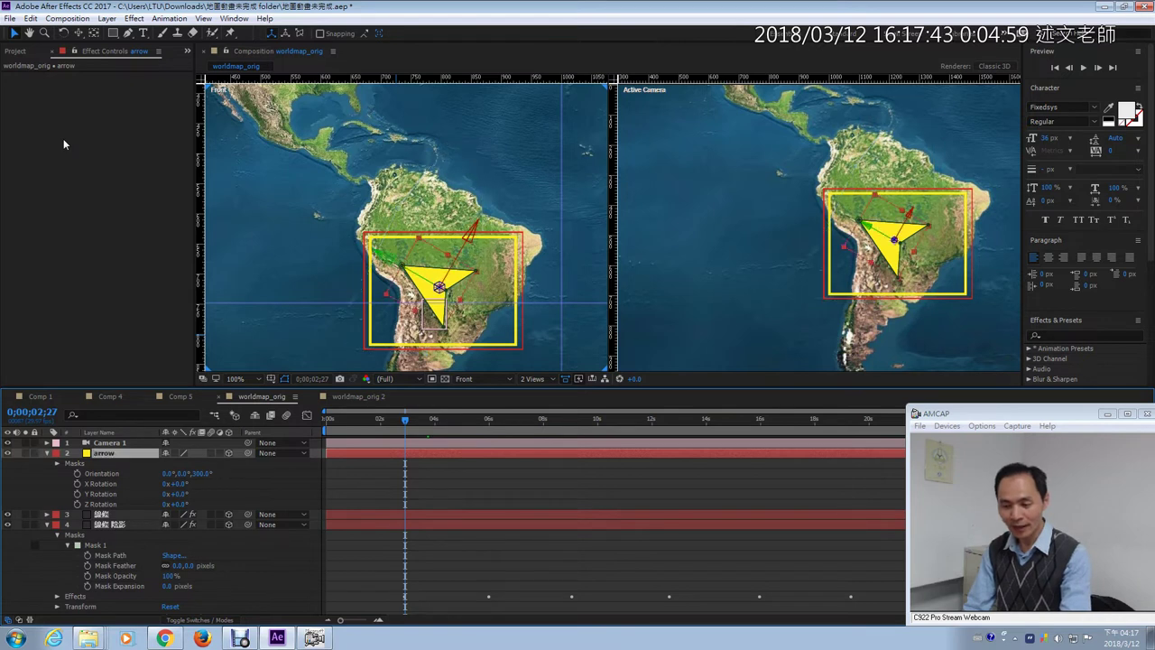
pyautogui.click(57, 464)
pyautogui.click(58, 464)
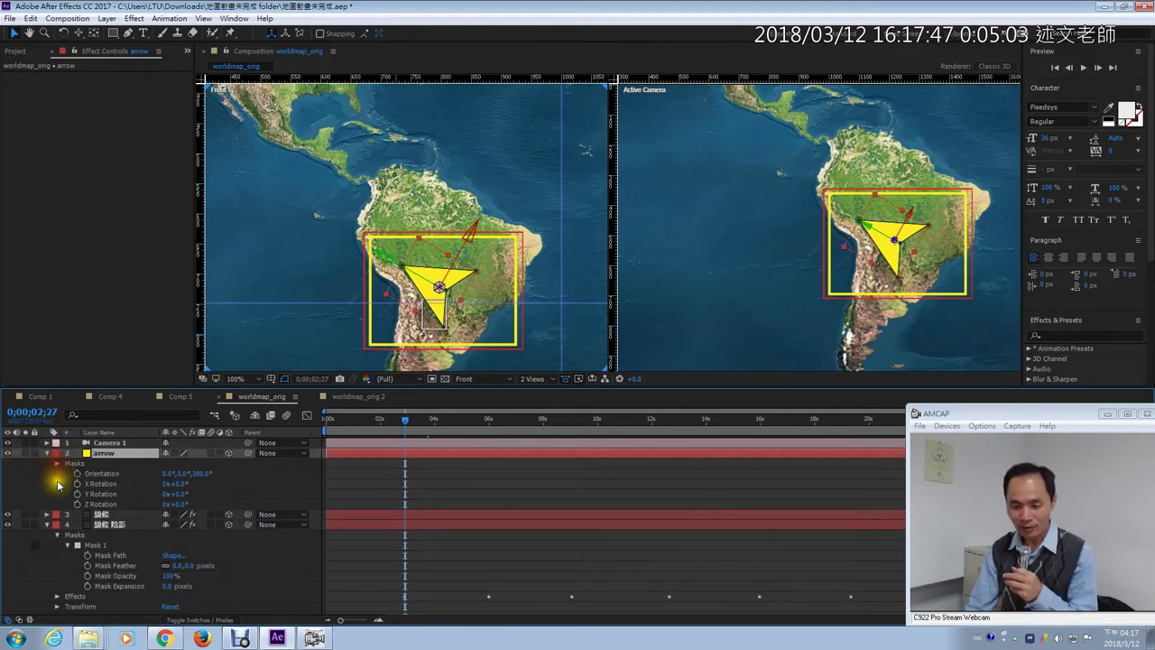
pyautogui.click(58, 464)
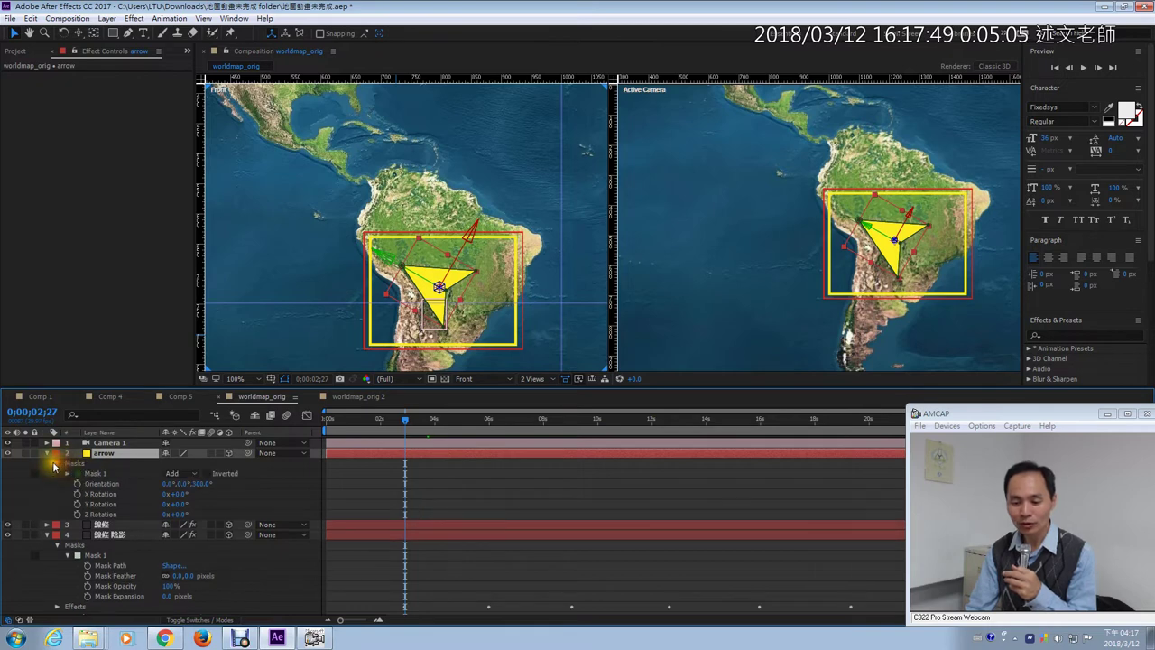
pyautogui.click(58, 464)
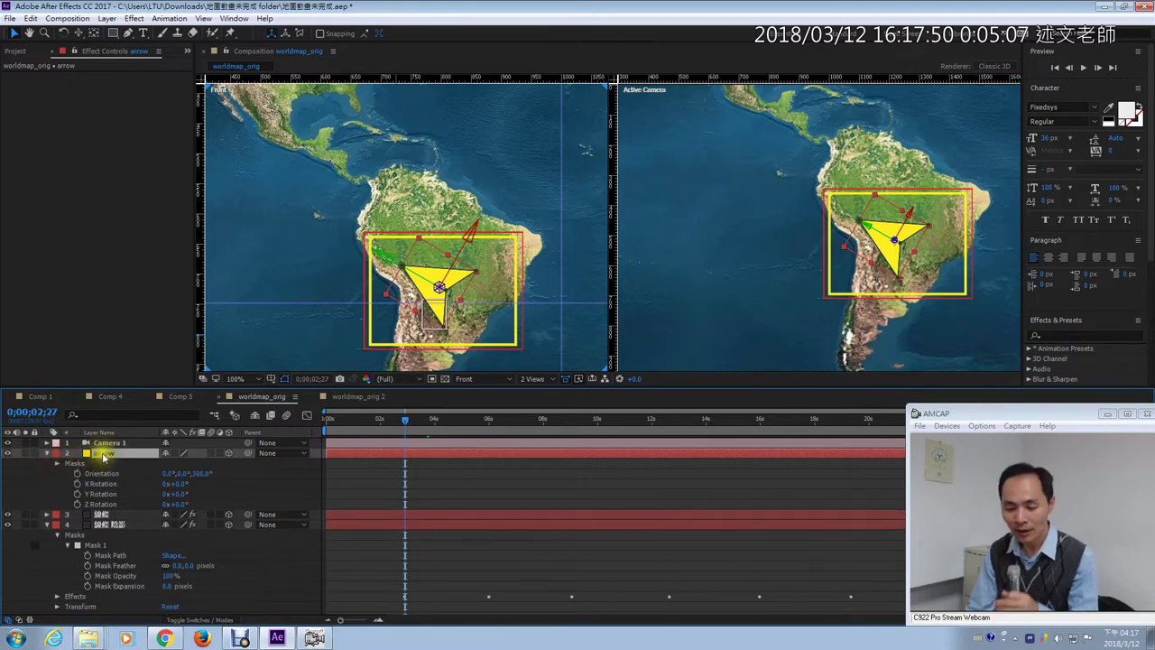
# Show only the Position property of the arrow layer.
pyautogui.press('p')
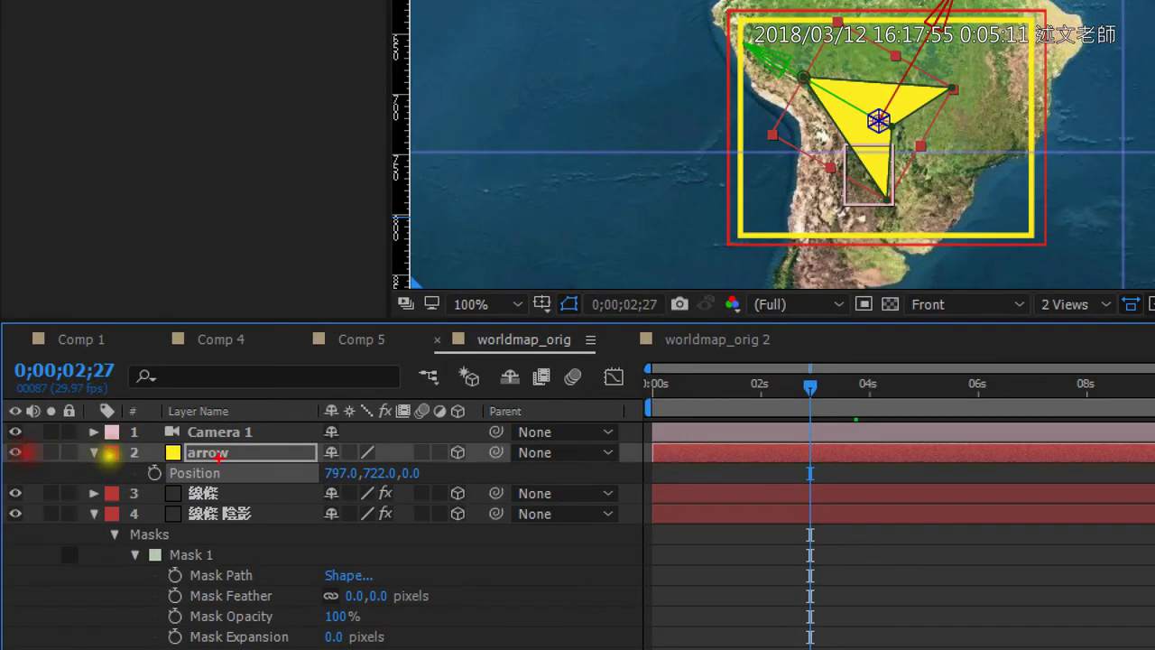
pyautogui.moveTo(227, 467); pyautogui.dragTo(269, 454)
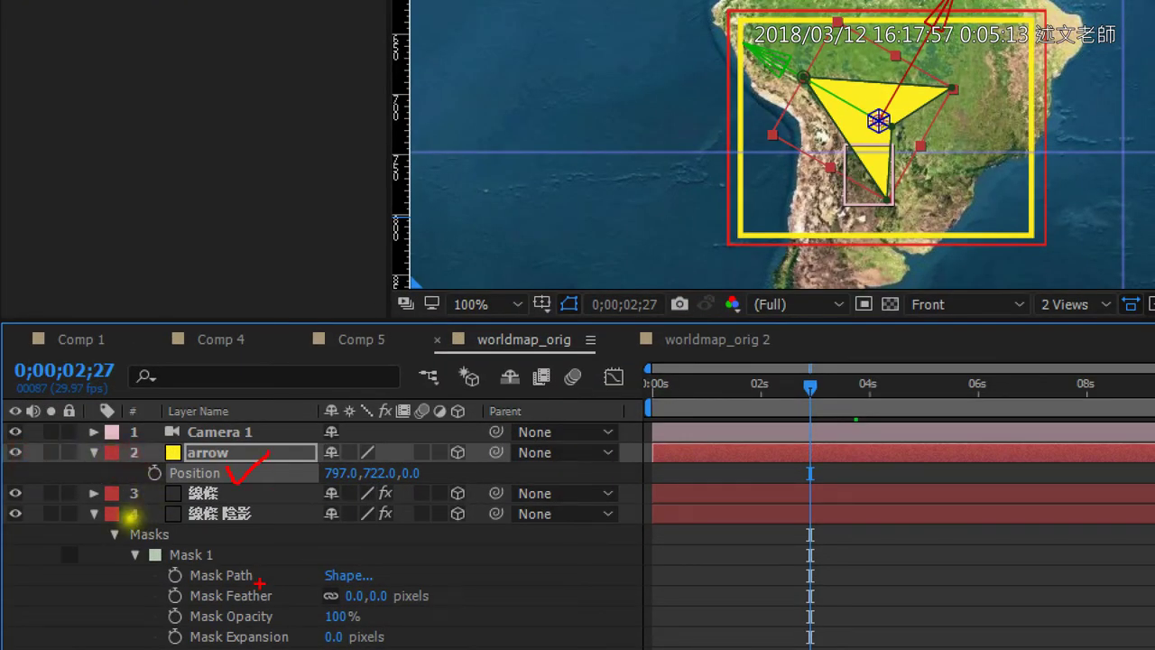
pyautogui.moveTo(259, 571)
pyautogui.mouseDown()
pyautogui.moveTo(277, 561)
pyautogui.moveTo(321, 578)
pyautogui.moveTo(307, 555)
pyautogui.mouseUp()
pyautogui.moveTo(284, 464); pyautogui.dragTo(292, 487)
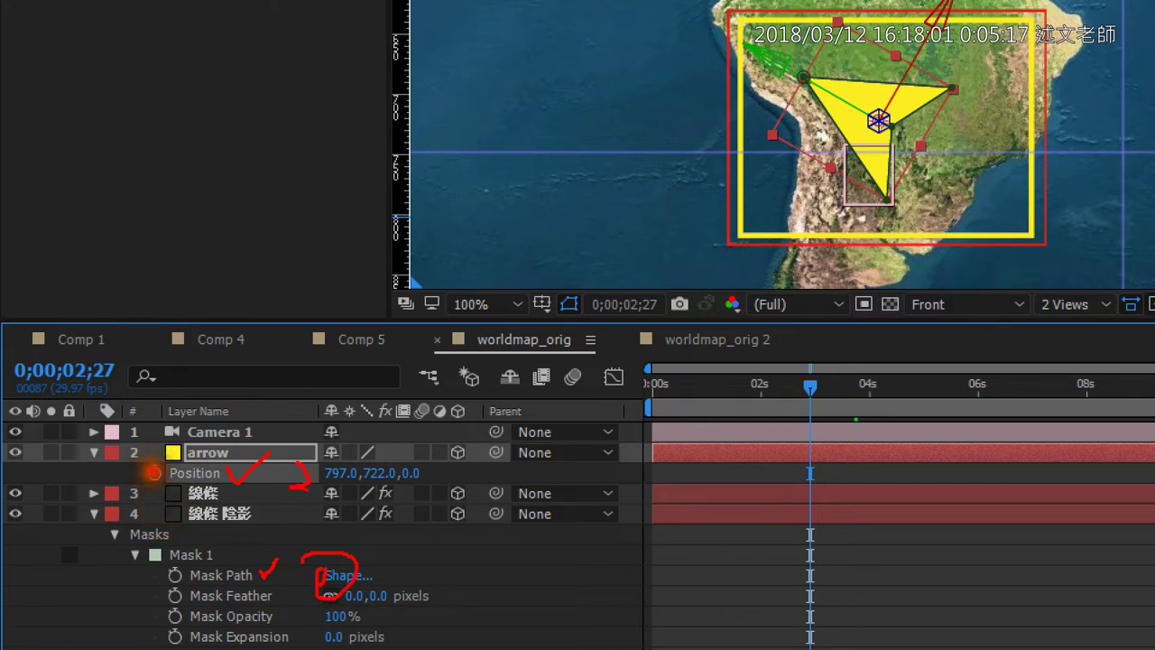
pyautogui.moveTo(130, 463); pyautogui.dragTo(149, 453)
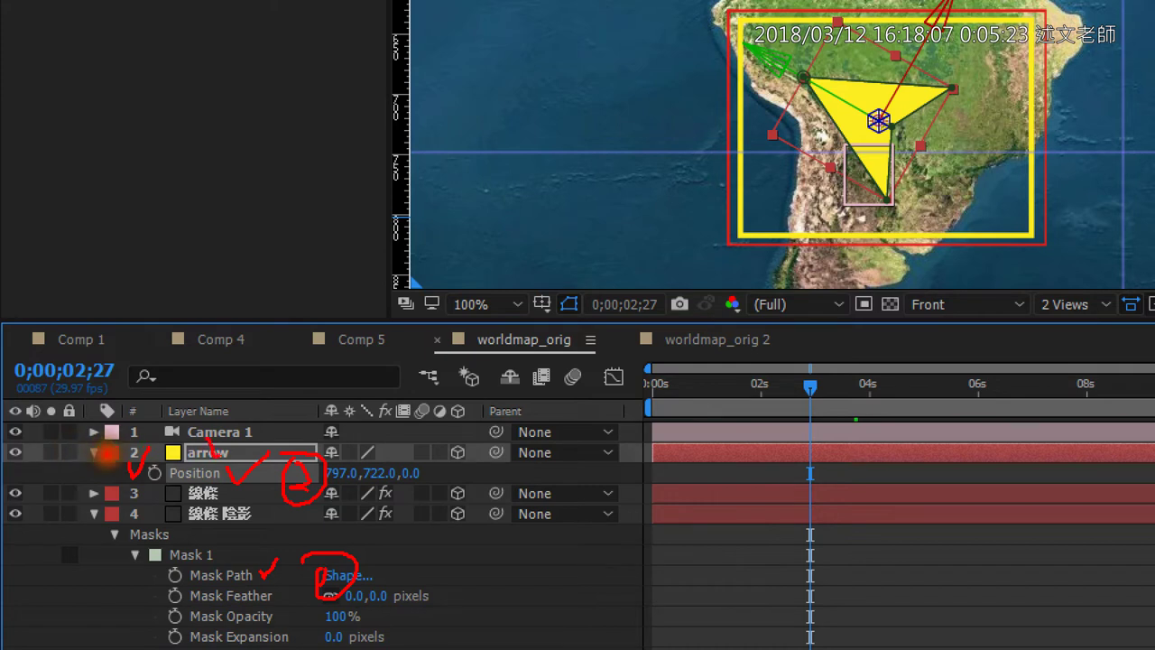
pyautogui.moveTo(206, 435); pyautogui.dragTo(253, 420)
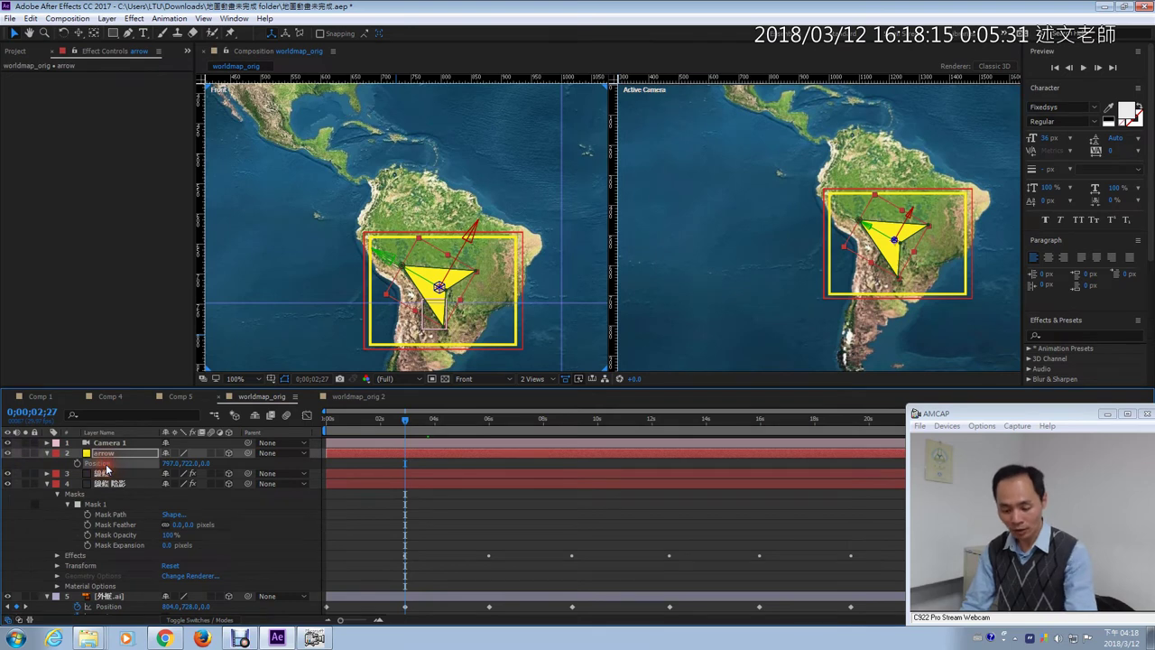
# Try to paste the shadow line's mask path into the arrow layer's Position property, and undo the paste.
pyautogui.hotkey('ctrl', 'v')
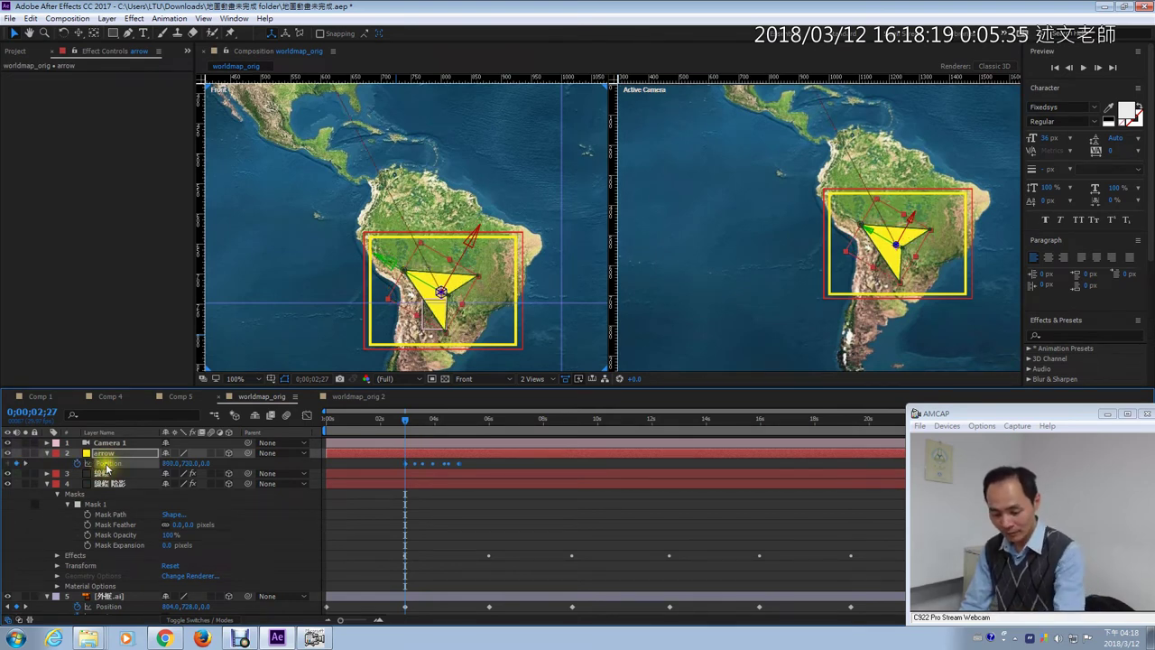
pyautogui.press(',')
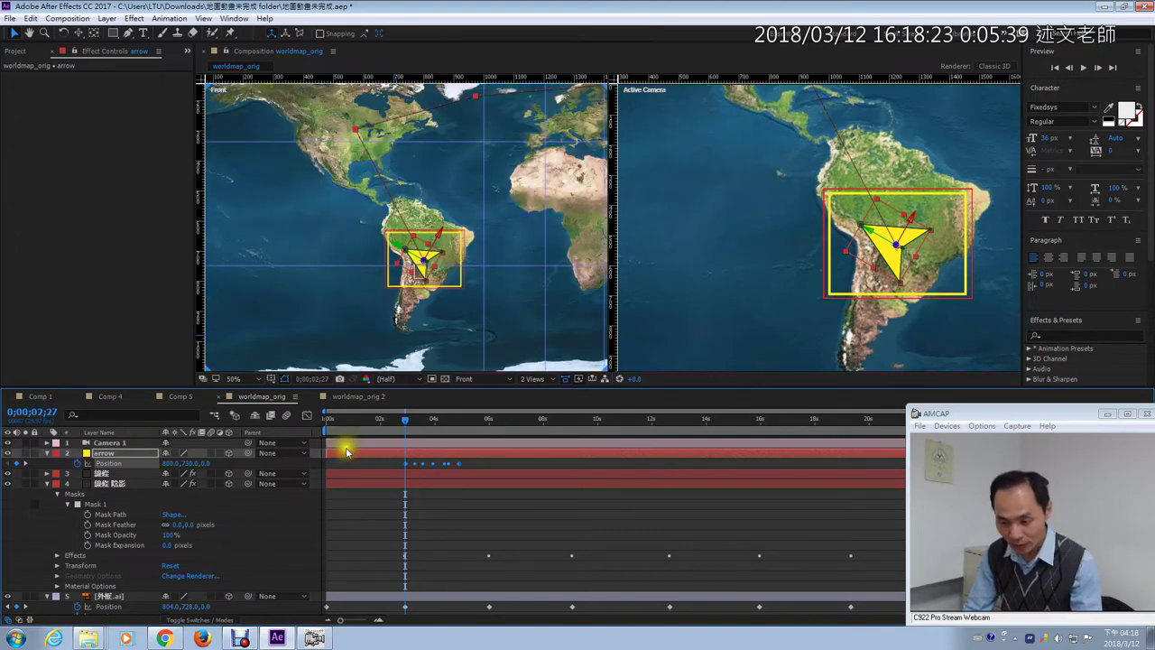
pyautogui.hotkey('ctrl', 'z')
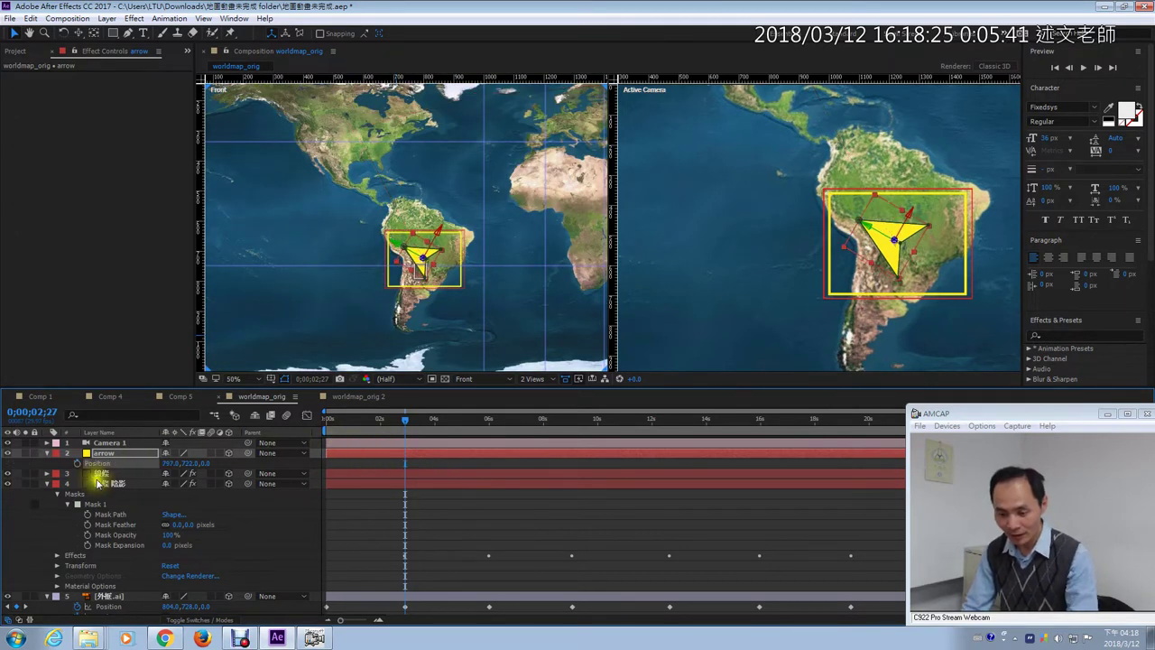
# Expand Mask 1 of the 線條 layer and copy its Mask Path.
pyautogui.click(108, 484)
pyautogui.click(56, 474)
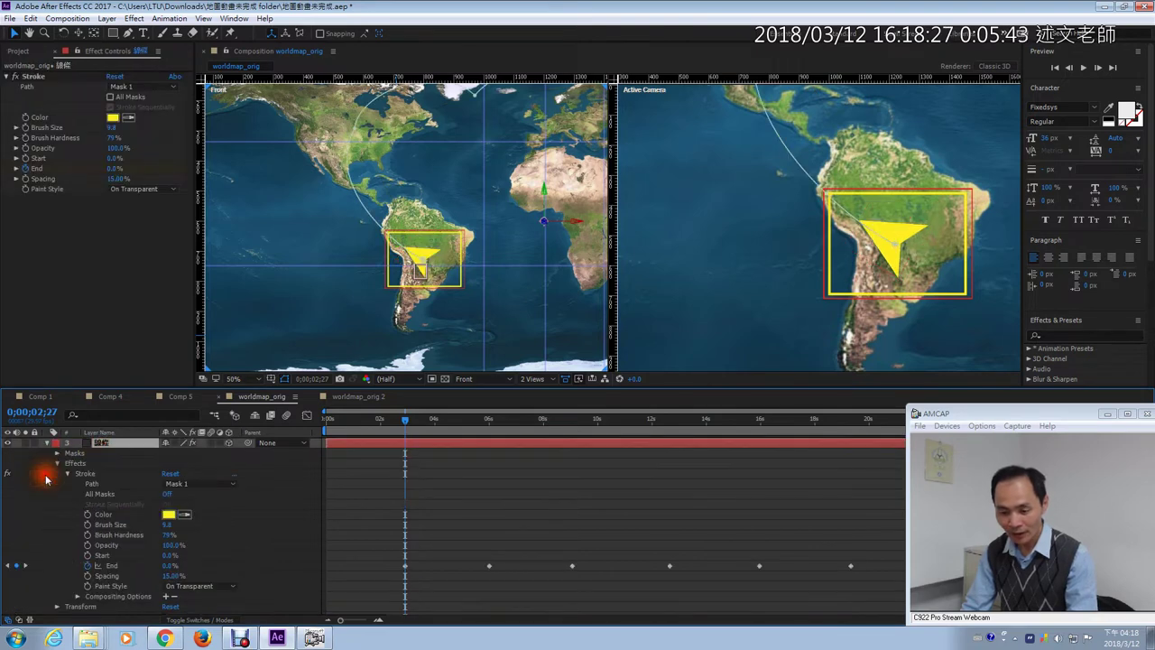
pyautogui.click(57, 453)
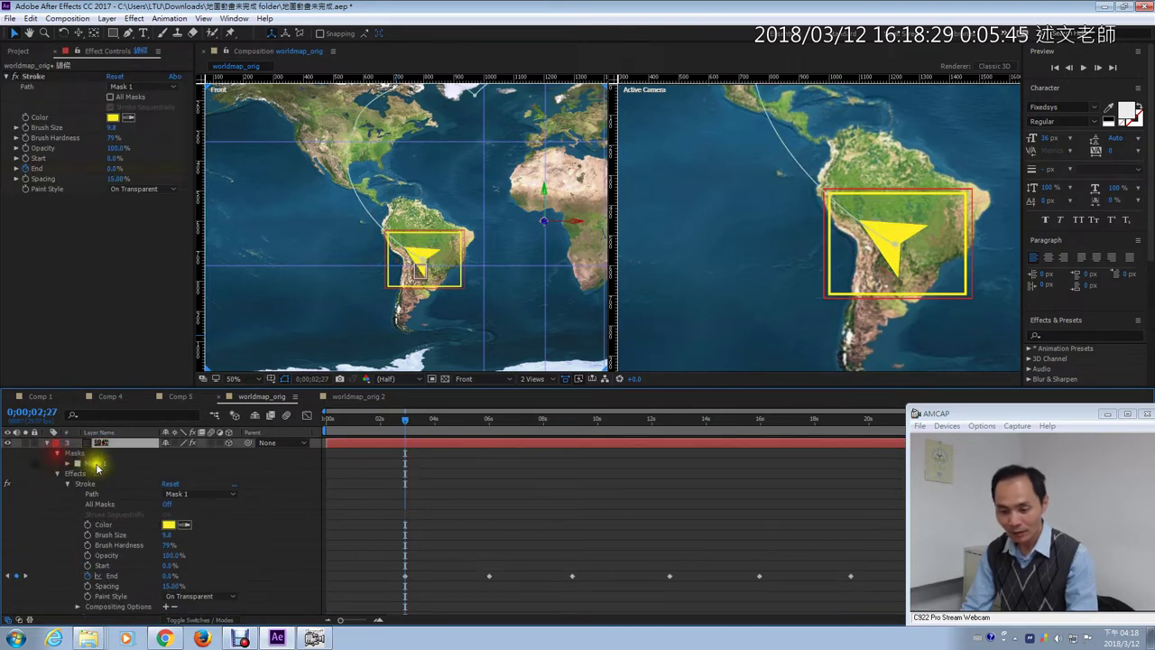
pyautogui.click(67, 463)
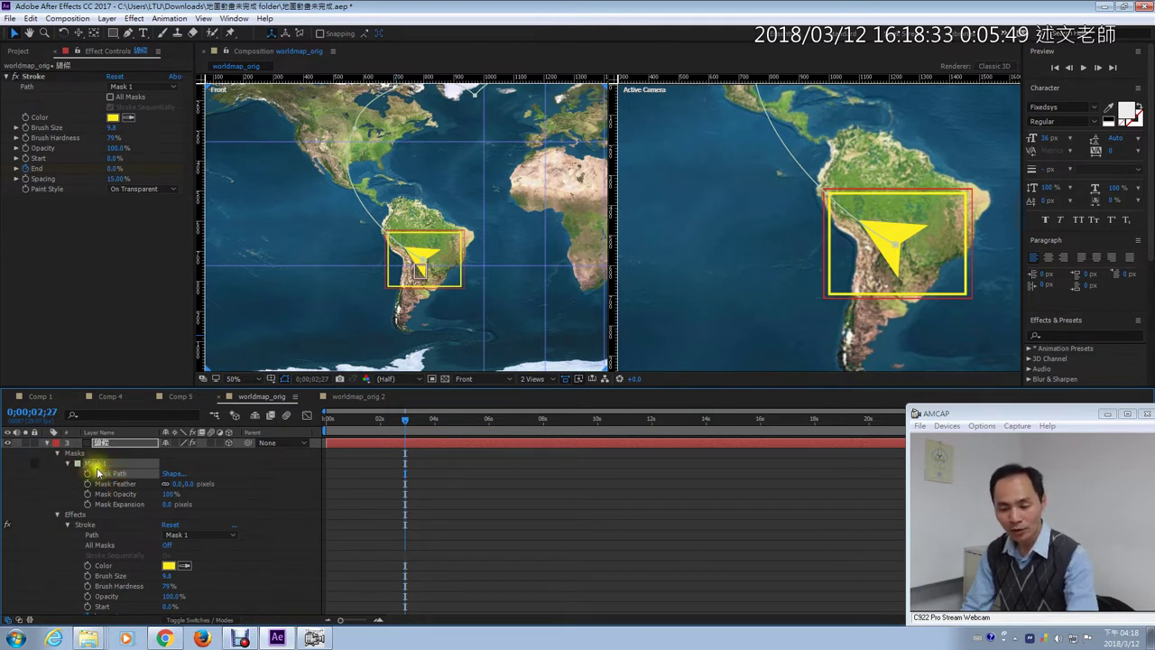
# Paste the copied path into the arrow layer's Position property as keyframes and move the current time to 0;00;02;26.
pyautogui.scroll(2, 96, 470)
pyautogui.click(102, 463)
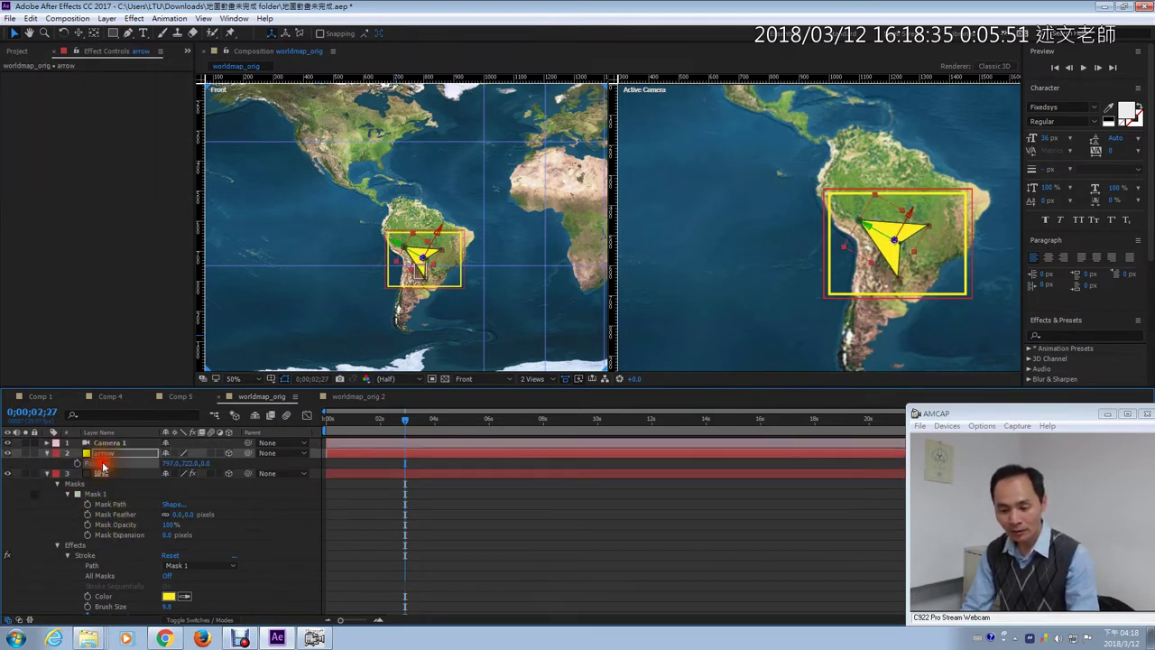
pyautogui.hotkey('ctrl', 'v')
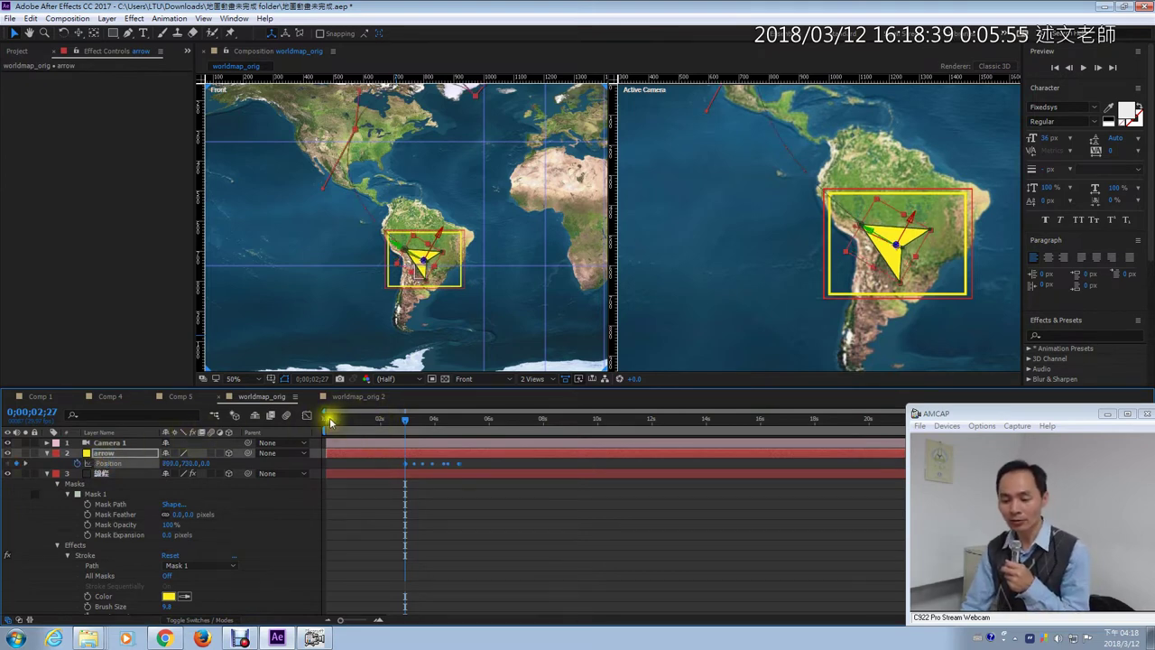
pyautogui.moveTo(405, 425)
pyautogui.mouseDown()
pyautogui.moveTo(421, 424)
pyautogui.moveTo(403, 425)
pyautogui.mouseUp()
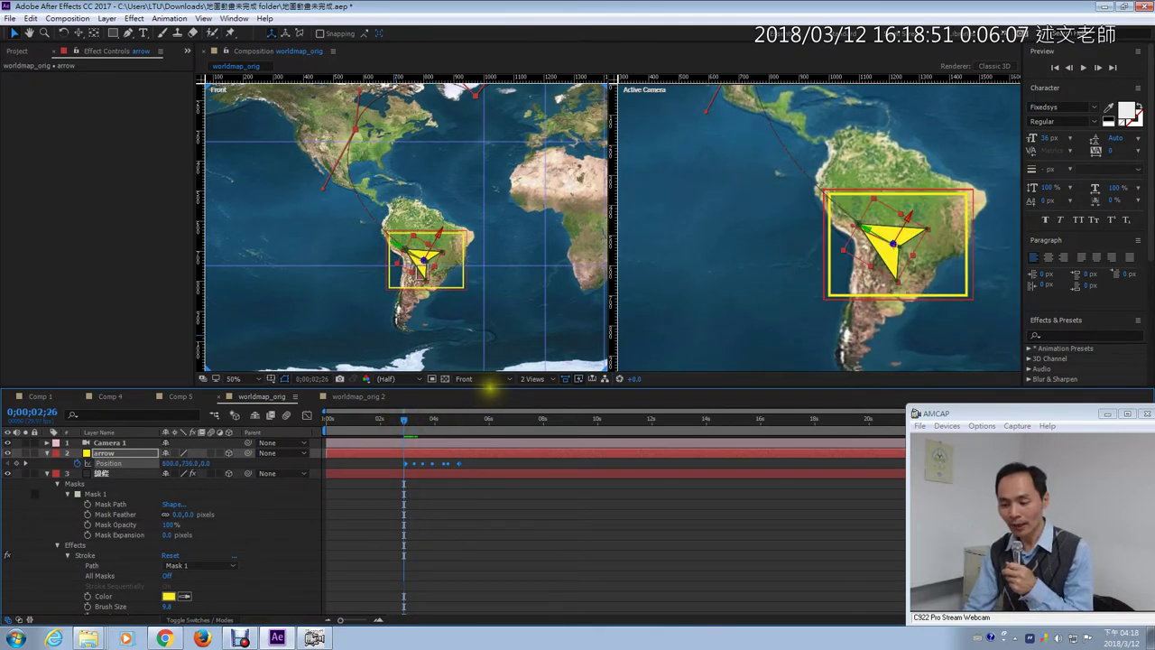
pyautogui.moveTo(490, 388); pyautogui.dragTo(478, 298)
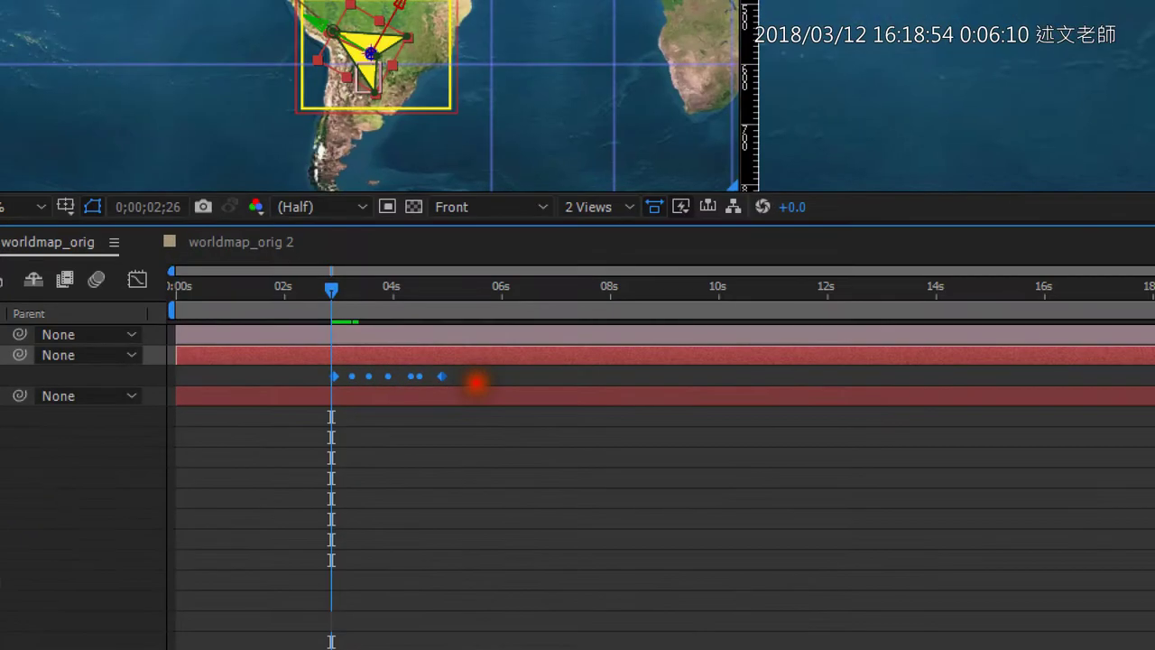
pyautogui.moveTo(470, 392)
pyautogui.mouseDown()
pyautogui.moveTo(337, 408)
pyautogui.moveTo(312, 322)
pyautogui.moveTo(449, 429)
pyautogui.moveTo(370, 432)
pyautogui.mouseUp()
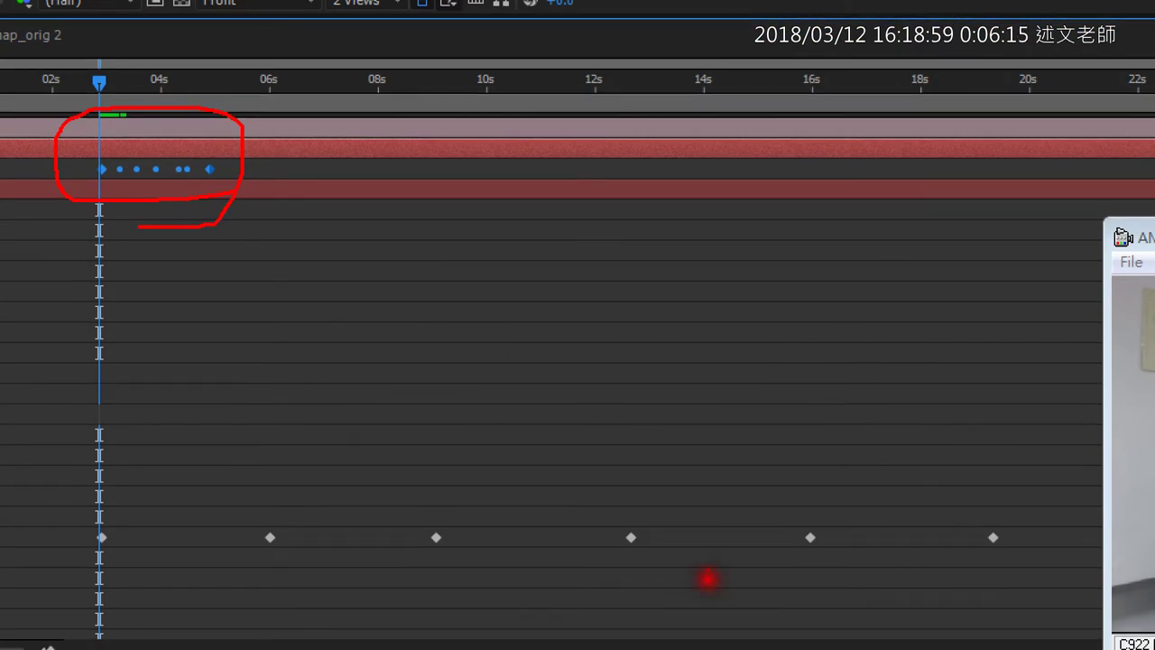
pyautogui.moveTo(462, 387)
pyautogui.mouseDown()
pyautogui.moveTo(454, 374)
pyautogui.moveTo(459, 386)
pyautogui.moveTo(908, 390)
pyautogui.moveTo(876, 398)
pyautogui.mouseUp()
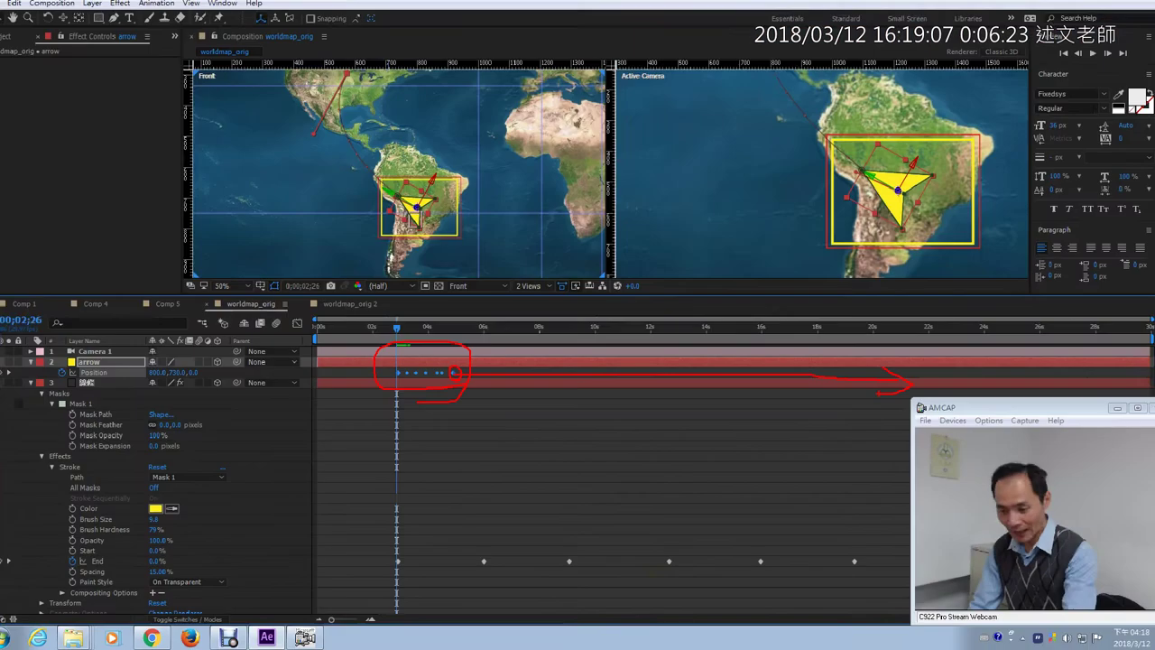
# Stretch the arrow layer's Position keyframes in time so the last one aligns with the final Stroke End keyframe at about 22 s.
pyautogui.press('Escape')
pyautogui.click(465, 384)
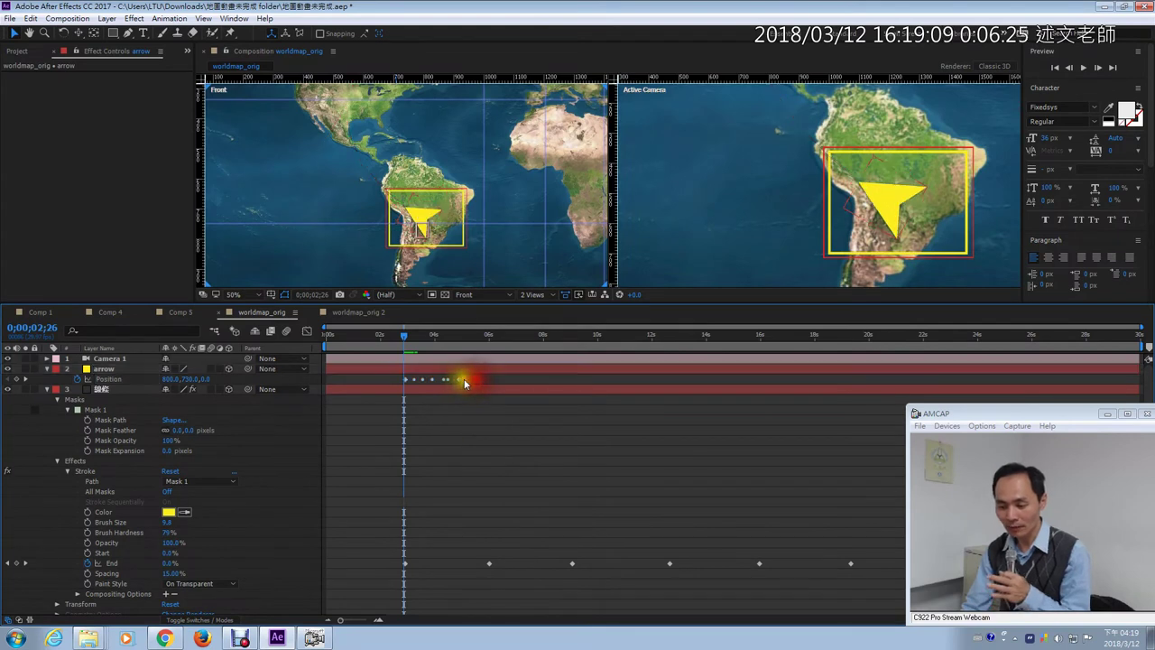
pyautogui.moveTo(459, 382); pyautogui.dragTo(921, 385)
pyautogui.click(1107, 413)
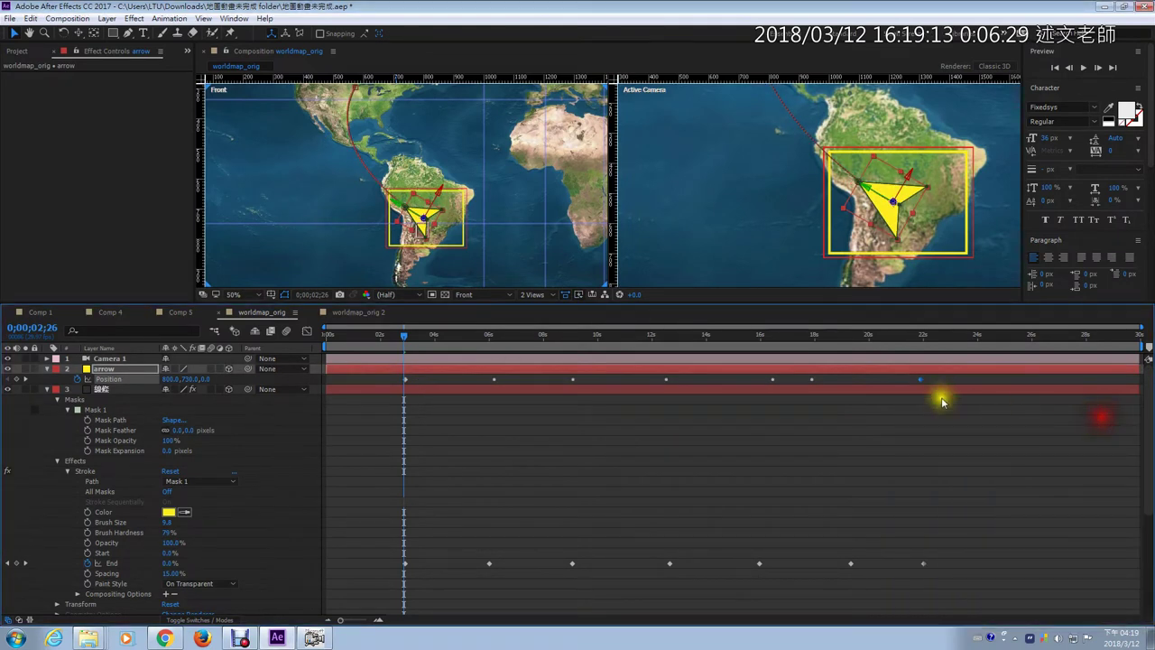
pyautogui.click(923, 385)
pyautogui.moveTo(935, 383)
pyautogui.mouseDown()
pyautogui.moveTo(946, 384)
pyautogui.moveTo(924, 379)
pyautogui.mouseUp()
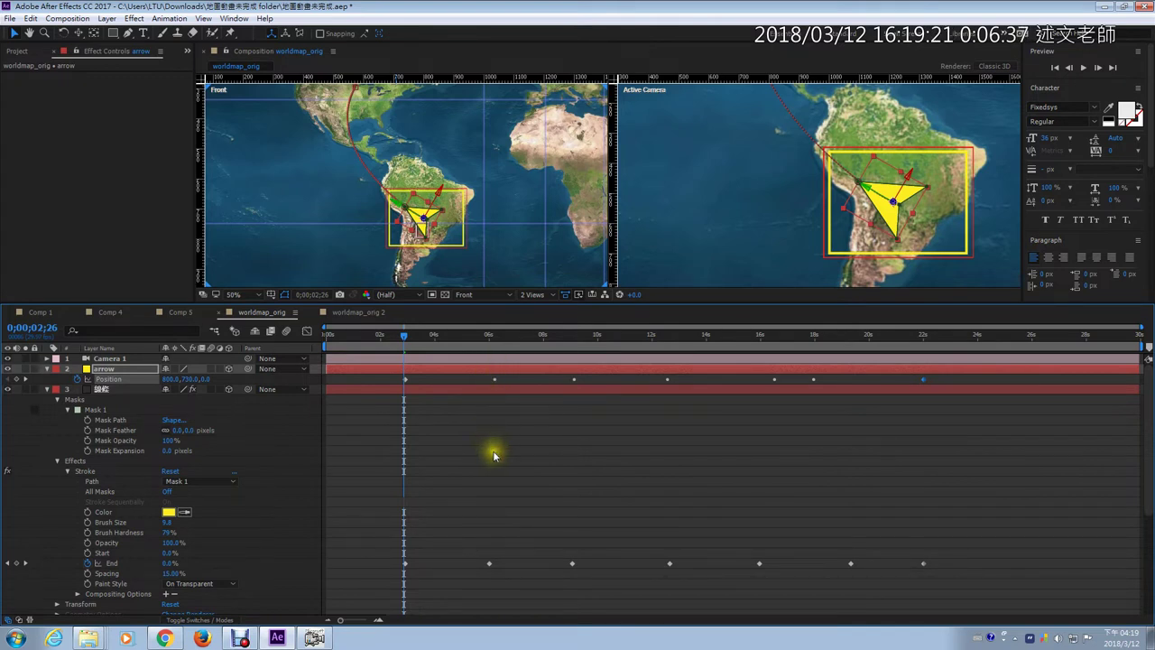
pyautogui.moveTo(492, 393); pyautogui.dragTo(488, 542)
pyautogui.moveTo(574, 409); pyautogui.dragTo(587, 511)
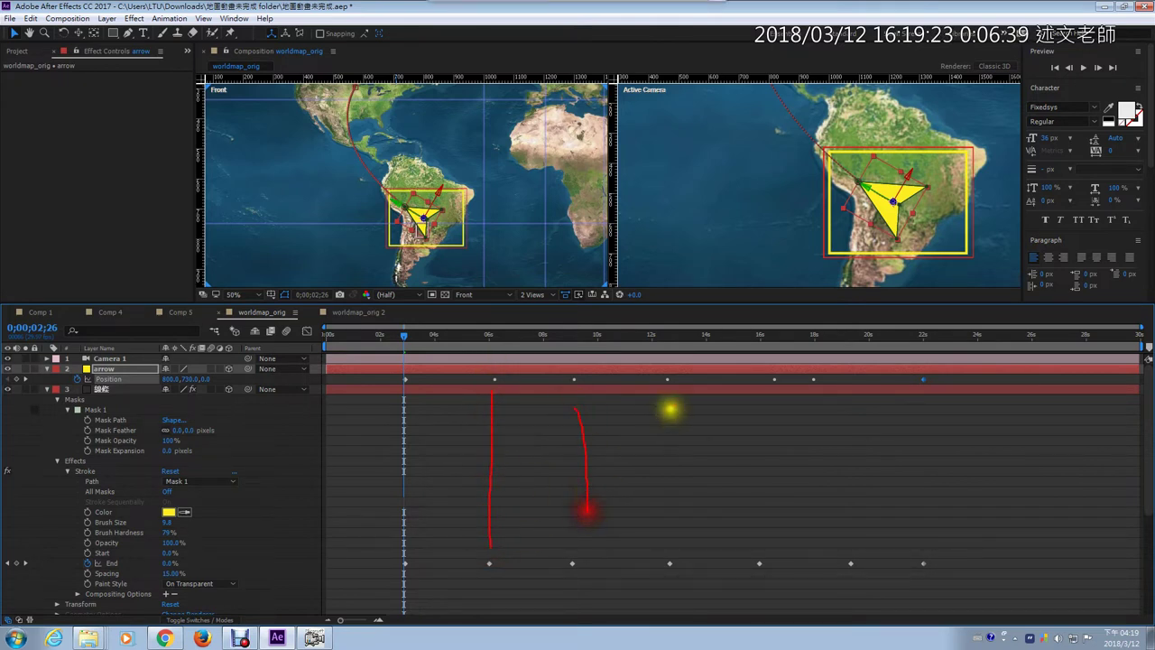
pyautogui.moveTo(682, 400); pyautogui.dragTo(681, 525)
pyautogui.moveTo(762, 410)
pyautogui.mouseDown()
pyautogui.moveTo(773, 510)
pyautogui.moveTo(793, 503)
pyautogui.mouseUp()
pyautogui.moveTo(839, 426); pyautogui.dragTo(854, 558)
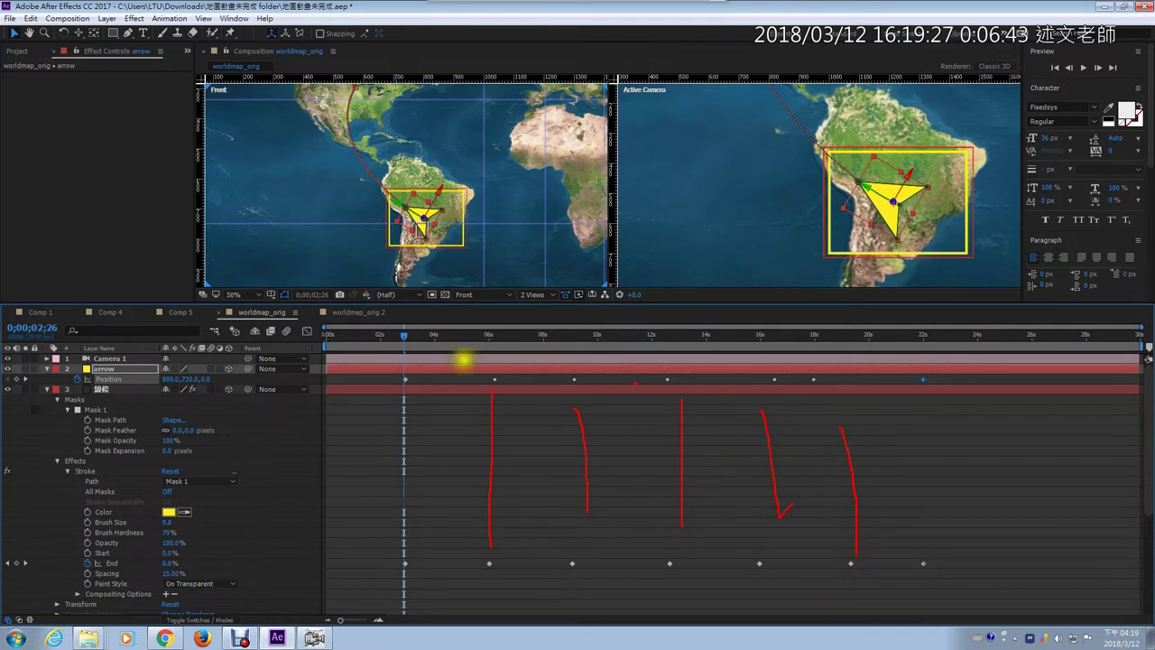
pyautogui.press('Escape')
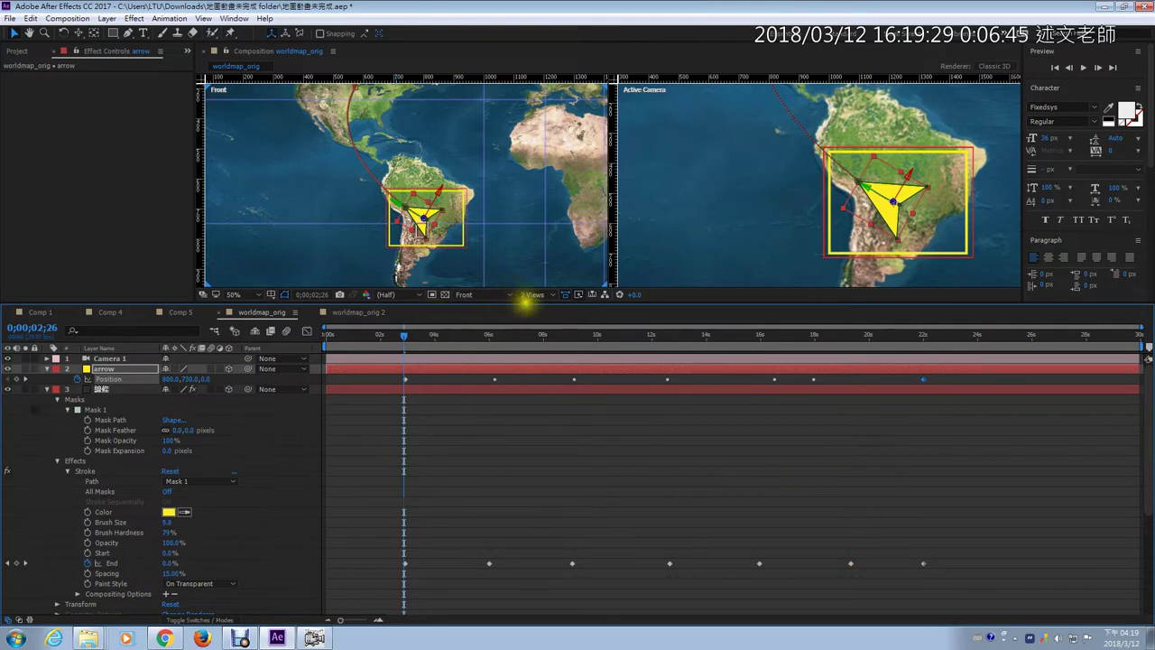
# Enlarge the composition views and scrub from 0;00;02;26 to 0;00;12;22 to check how the arrow follows the route line.
pyautogui.moveTo(526, 304); pyautogui.dragTo(535, 362)
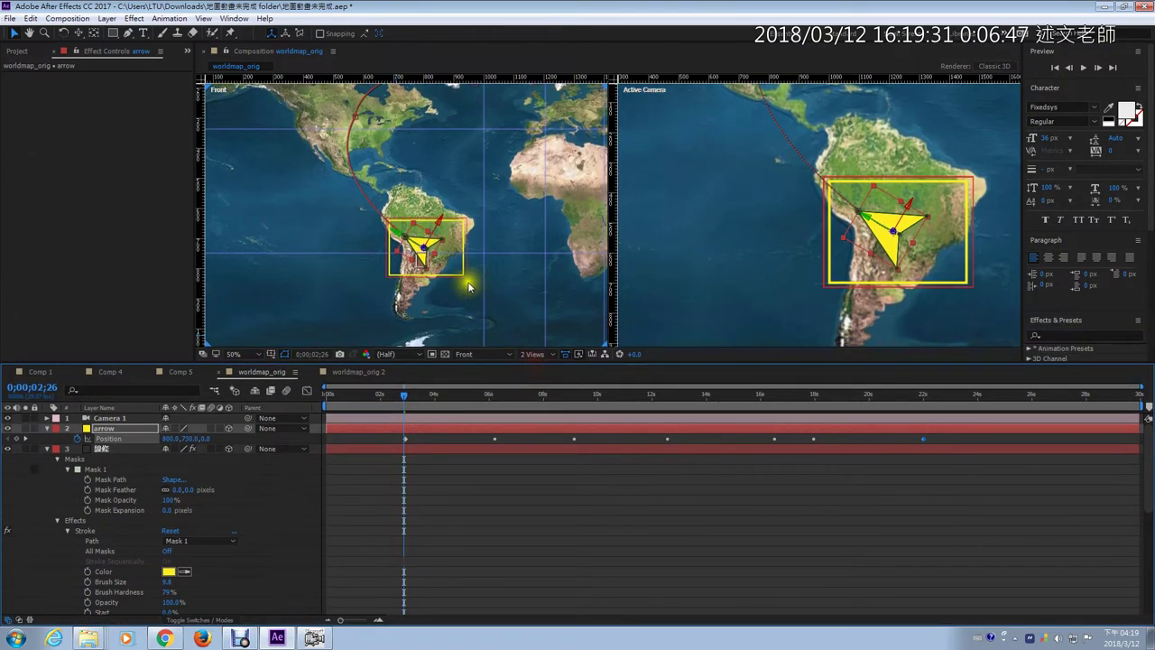
pyautogui.scroll(-2, 479, 283)
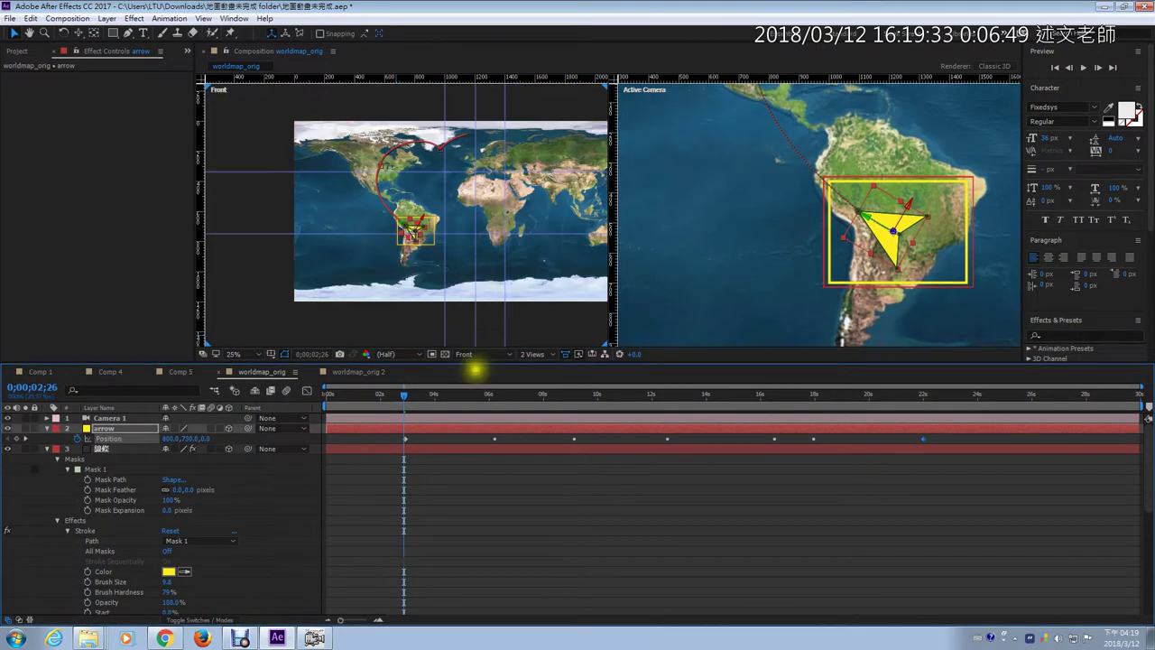
pyautogui.moveTo(400, 394); pyautogui.dragTo(428, 397)
pyautogui.click(350, 316)
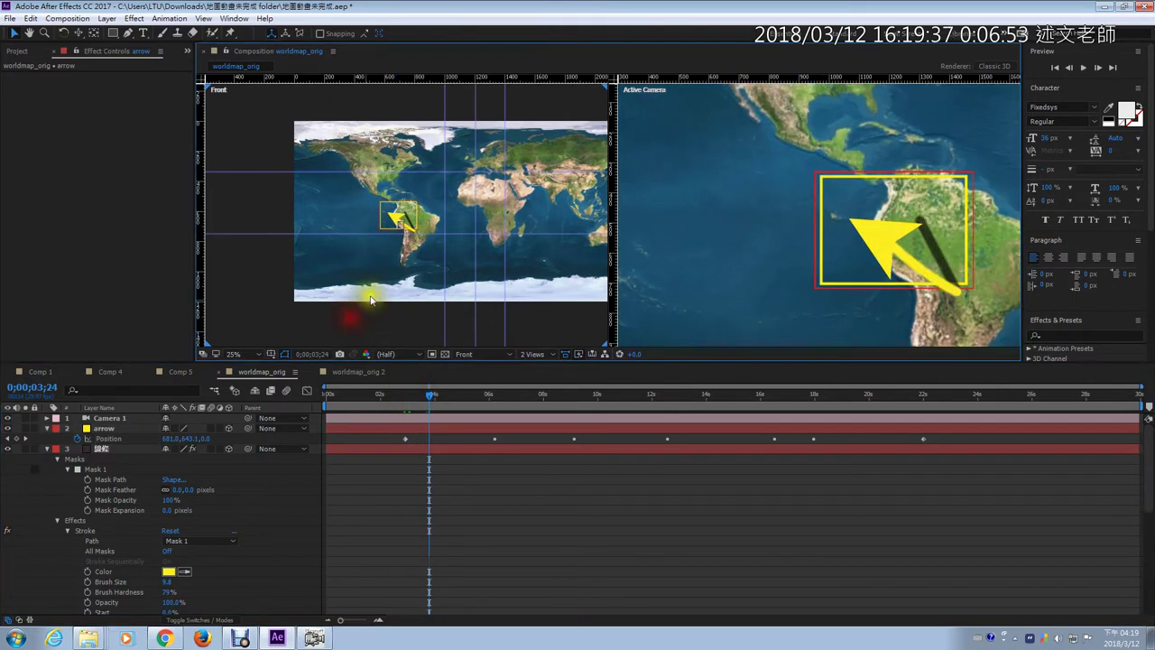
pyautogui.scroll(2, 350, 317)
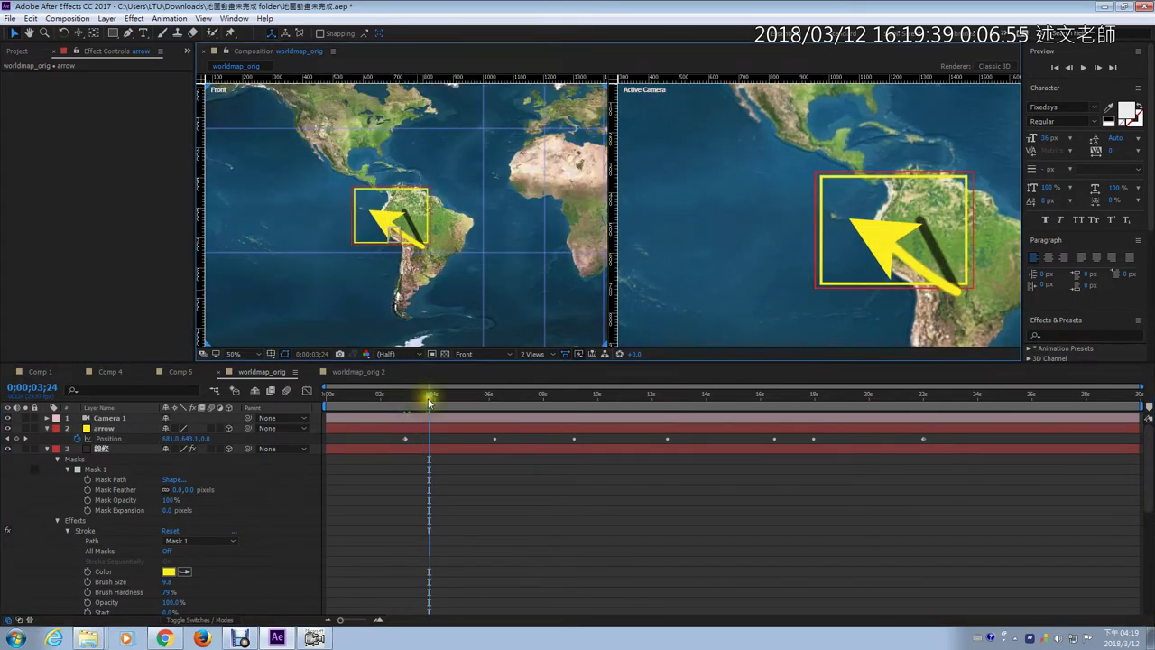
pyautogui.moveTo(428, 393); pyautogui.dragTo(499, 420)
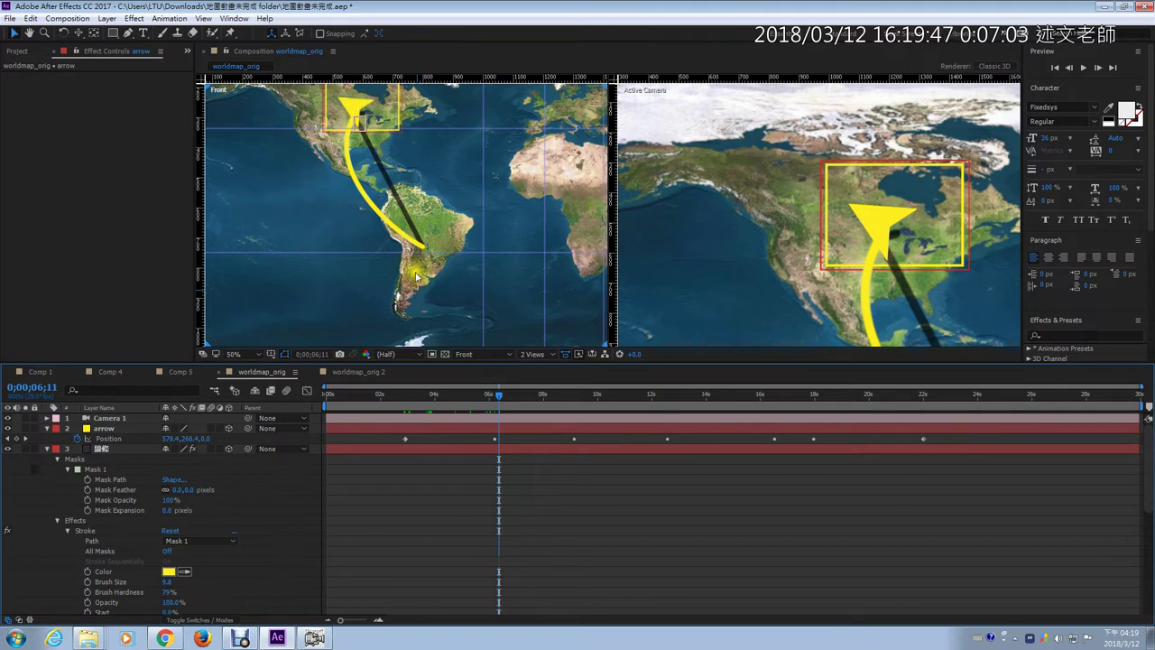
pyautogui.moveTo(490, 394); pyautogui.dragTo(559, 413)
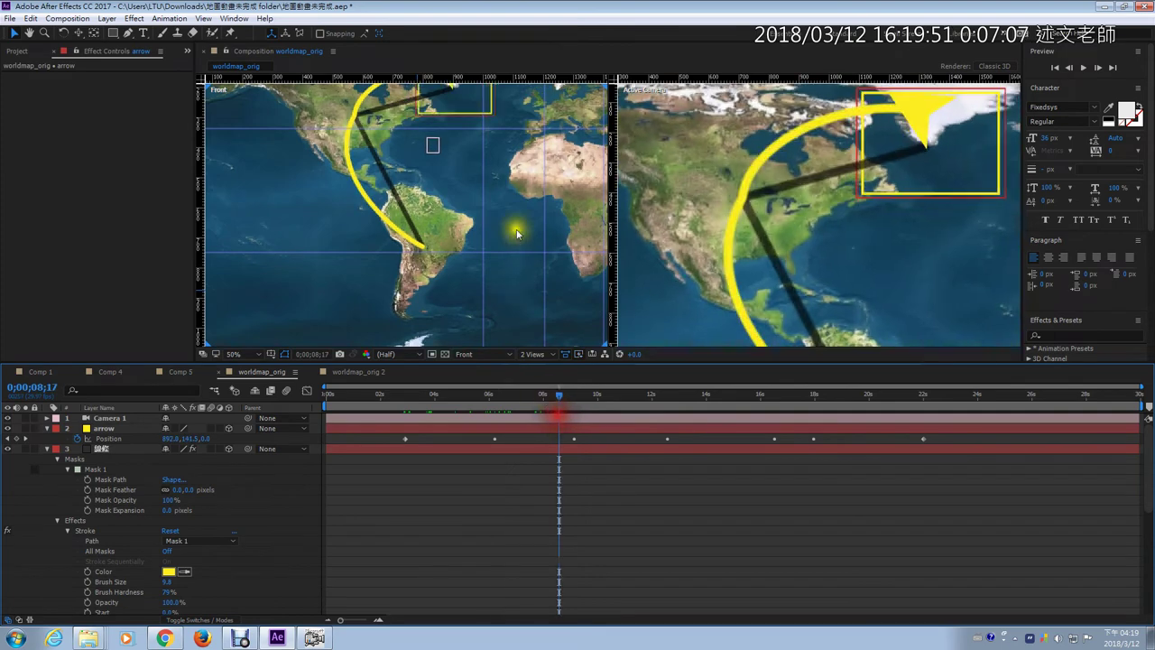
pyautogui.moveTo(515, 226); pyautogui.dragTo(428, 271)
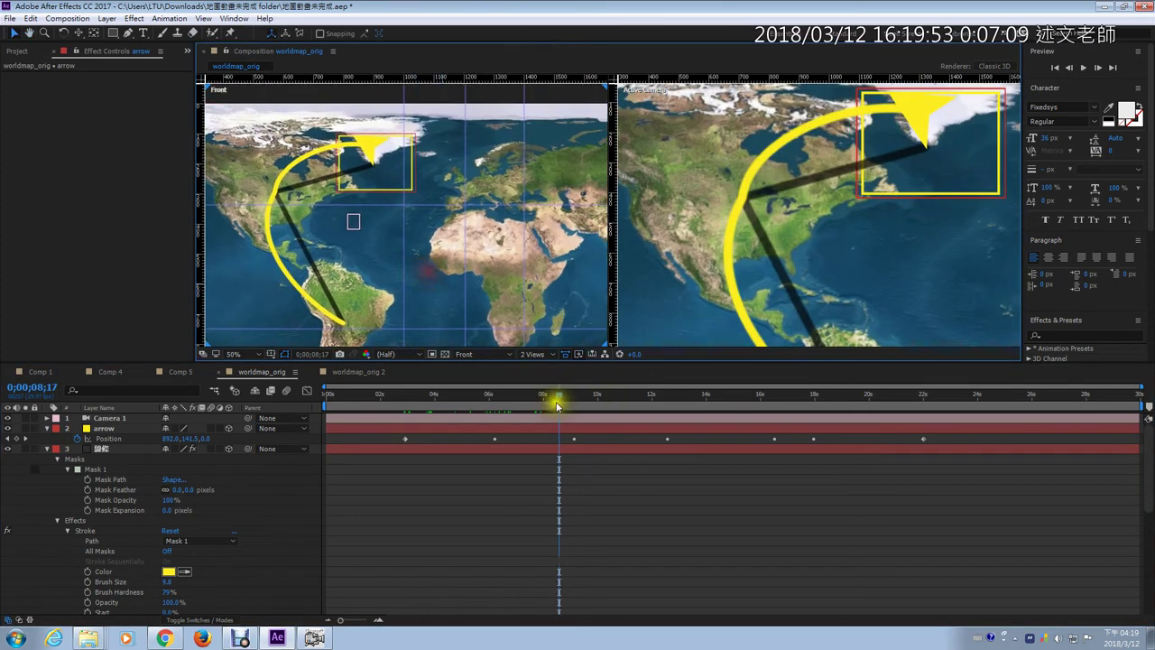
pyautogui.moveTo(562, 399); pyautogui.dragTo(674, 428)
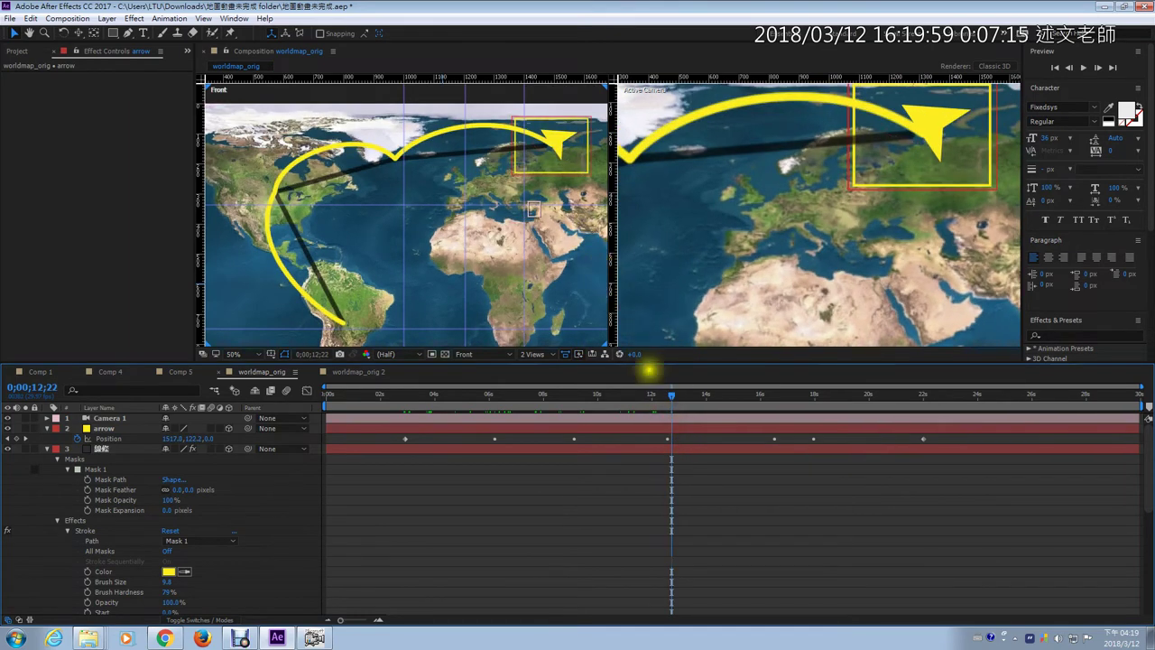
pyautogui.moveTo(686, 438); pyautogui.dragTo(655, 440)
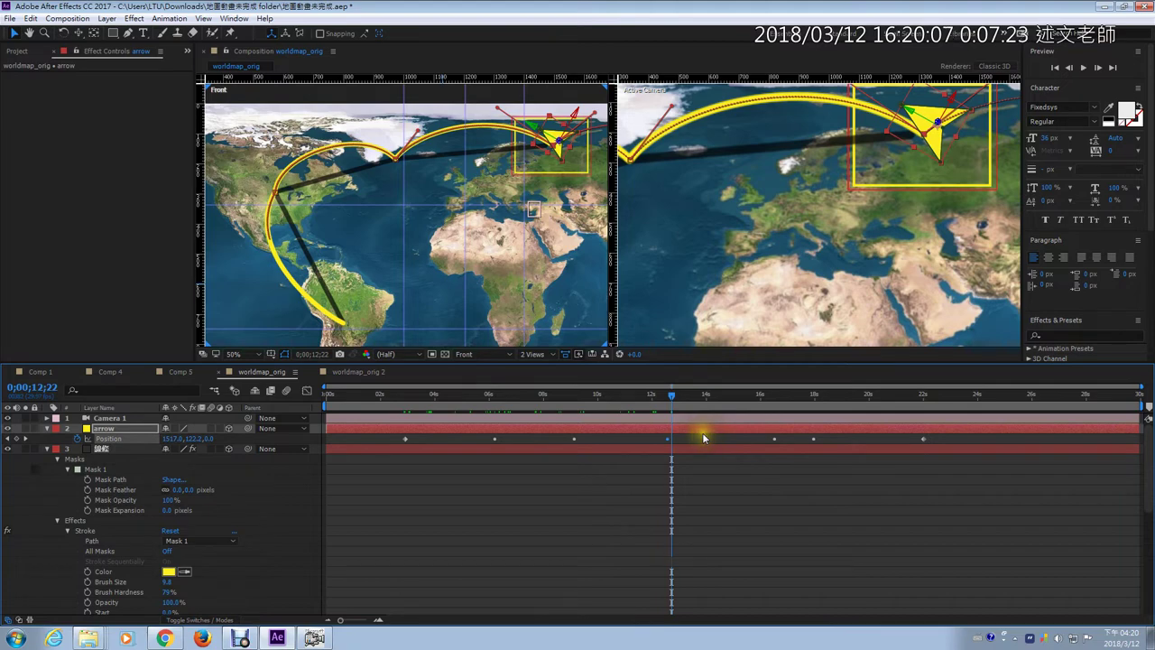
pyautogui.moveTo(730, 446)
pyautogui.mouseDown()
pyautogui.moveTo(822, 467)
pyautogui.moveTo(763, 435)
pyautogui.mouseUp()
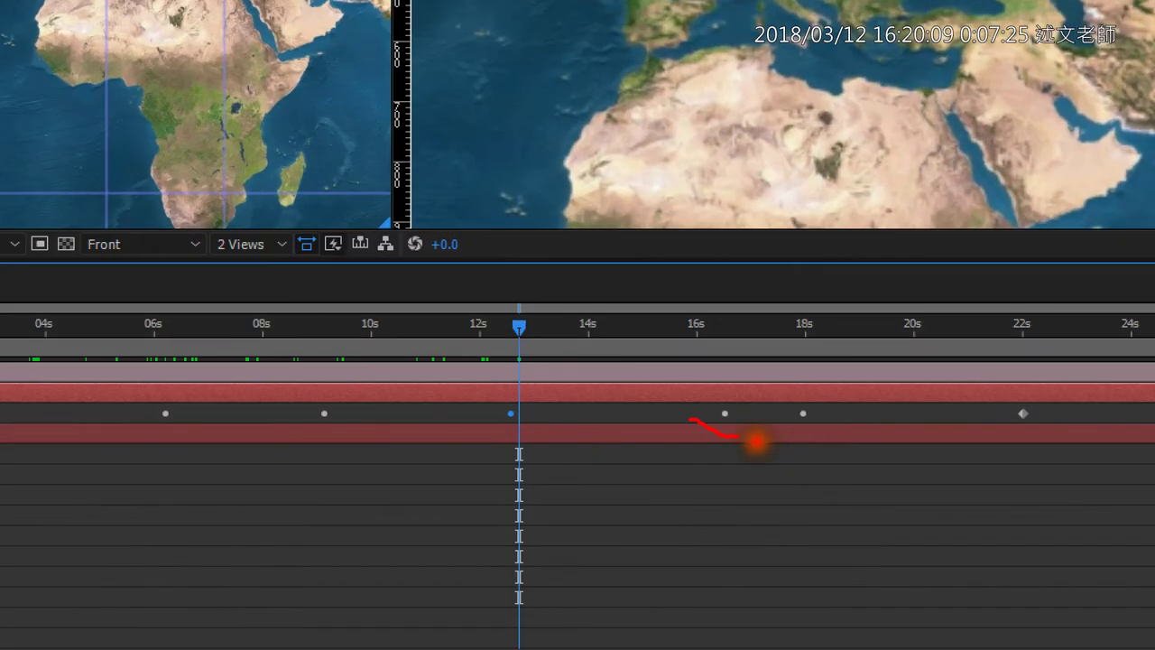
pyautogui.moveTo(541, 392); pyautogui.dragTo(501, 439)
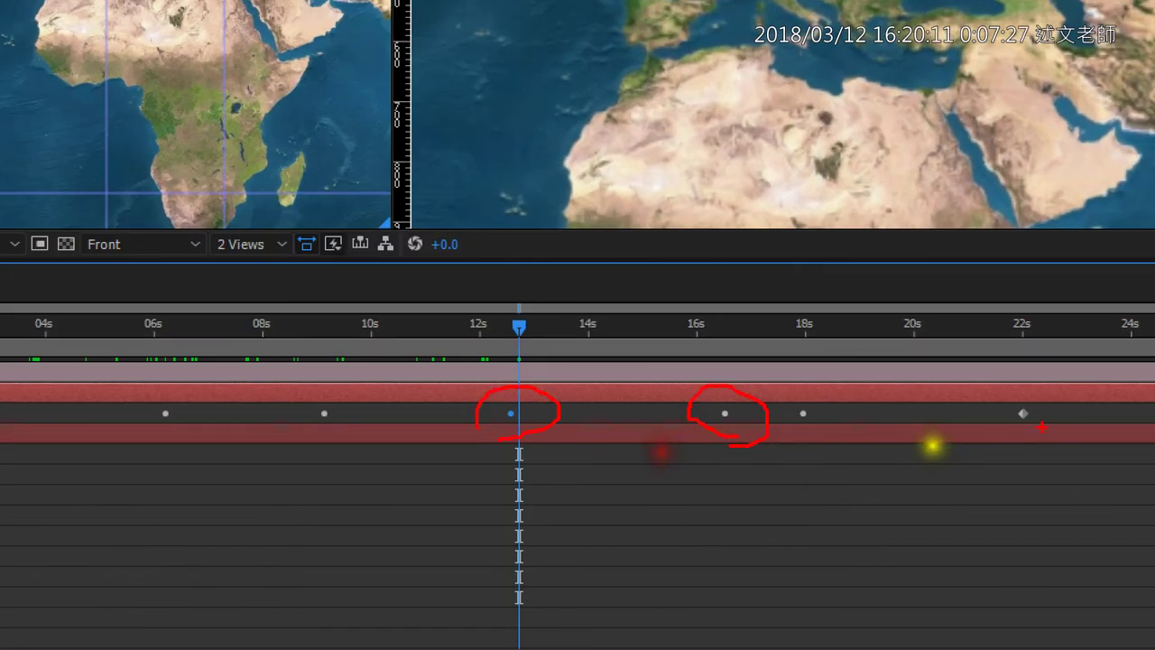
pyautogui.moveTo(1042, 426); pyautogui.dragTo(1036, 408)
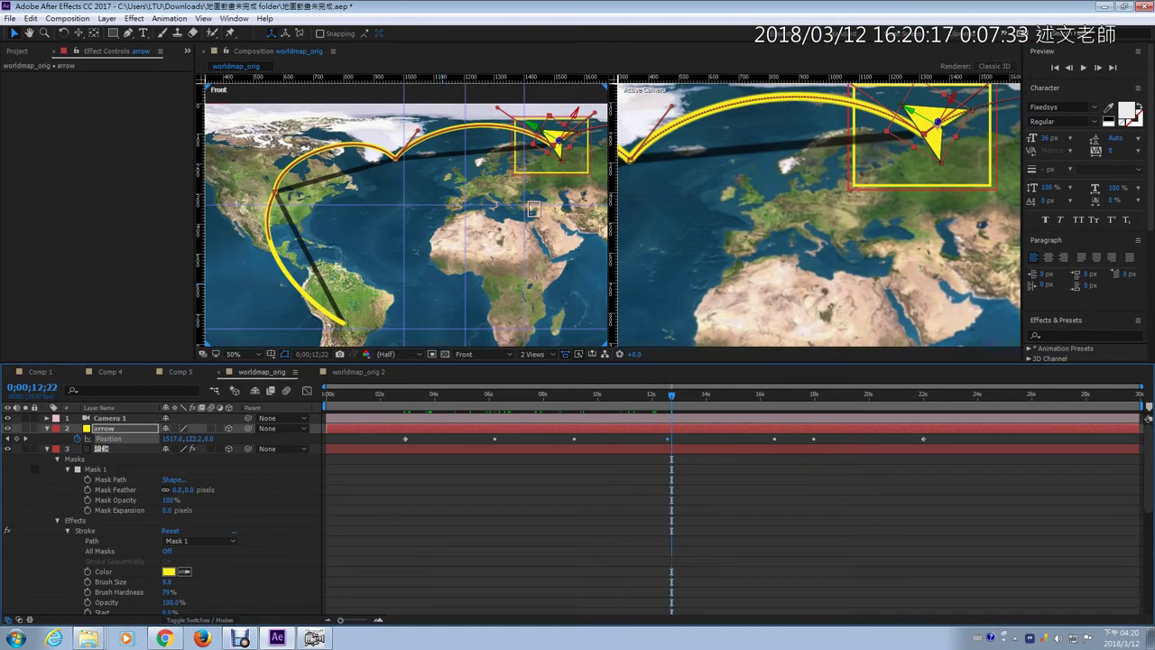
# Reveal the arrow layer's rotation properties and add an Orientation keyframe at the first Position keyframe, 0;00;02;27.
pyautogui.click(403, 398)
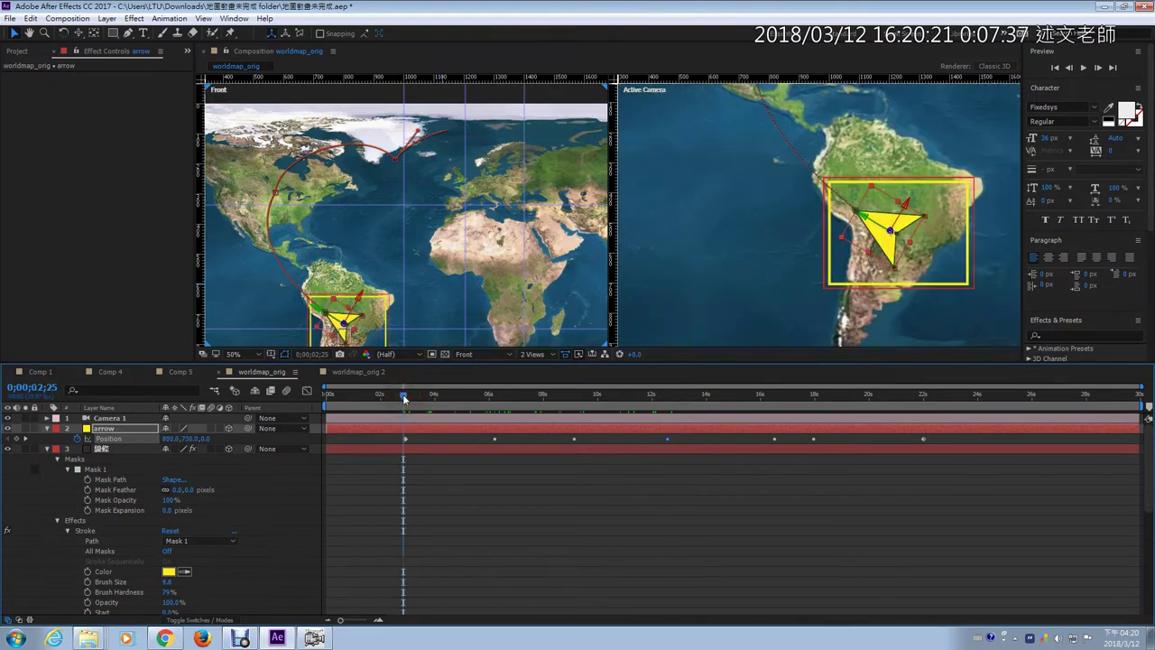
pyautogui.moveTo(403, 397); pyautogui.dragTo(406, 398)
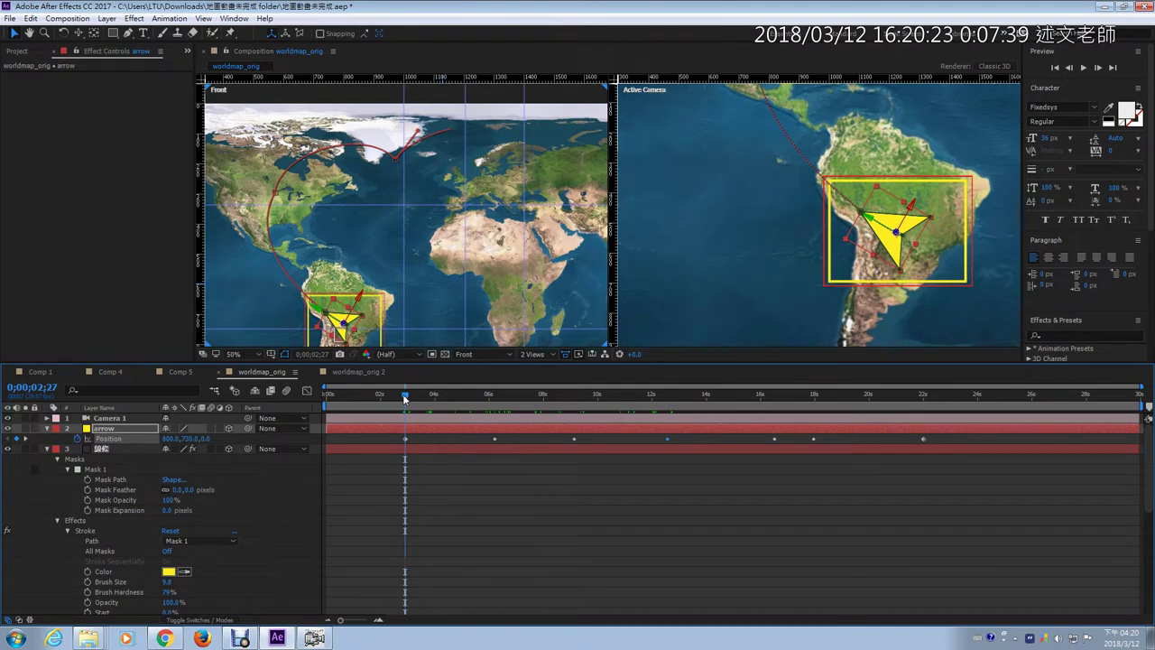
pyautogui.press('k')
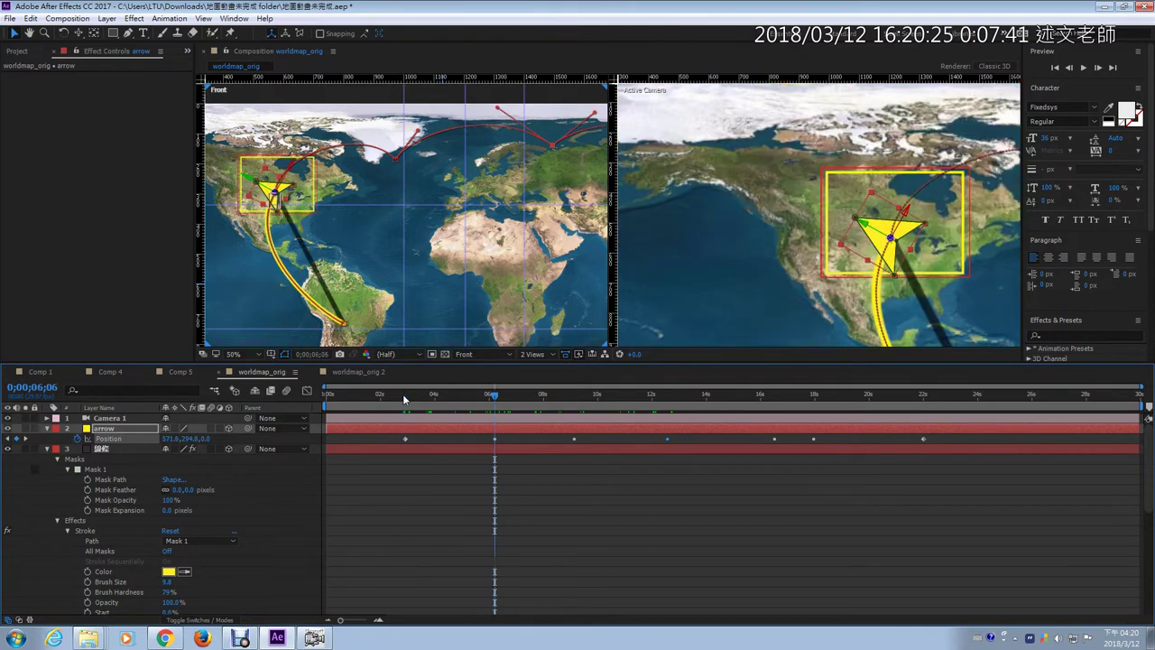
pyautogui.click(408, 398)
pyautogui.click(408, 398)
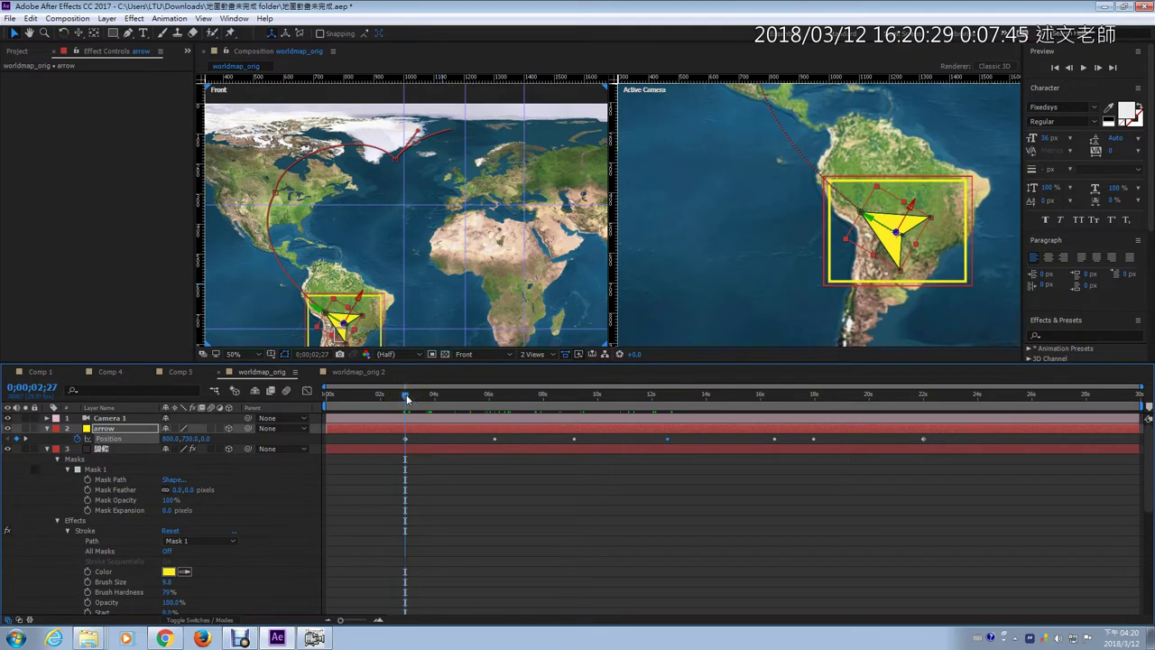
pyautogui.moveTo(407, 398)
pyautogui.mouseDown()
pyautogui.moveTo(457, 395)
pyautogui.moveTo(406, 399)
pyautogui.mouseUp()
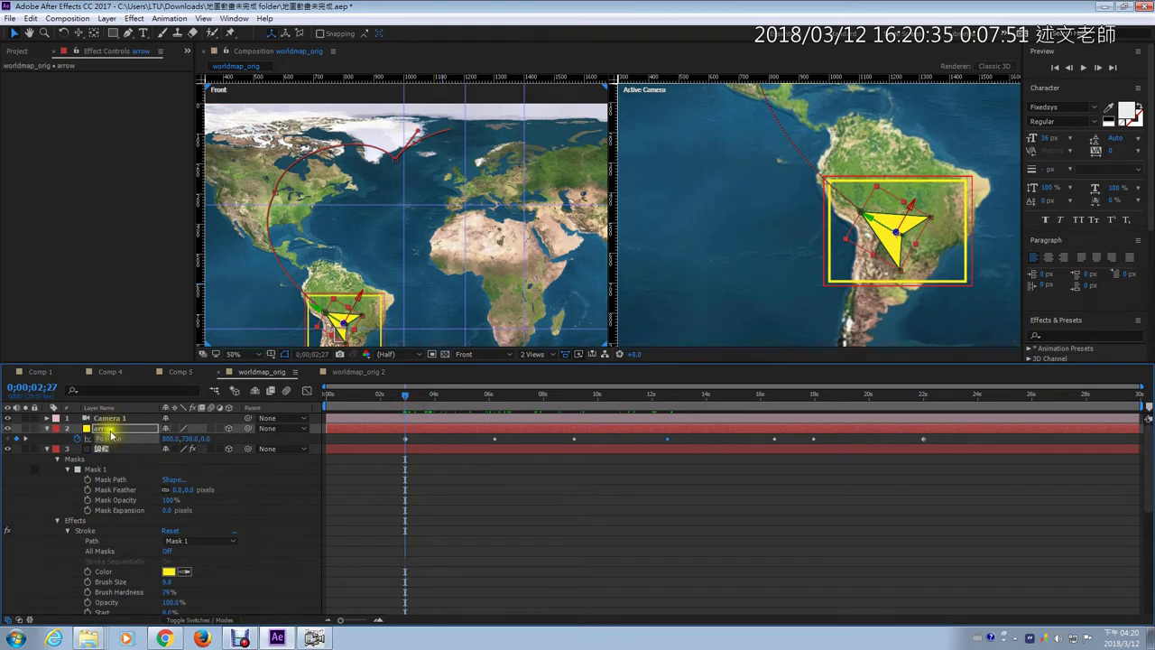
pyautogui.hotkey('shift', 'r')
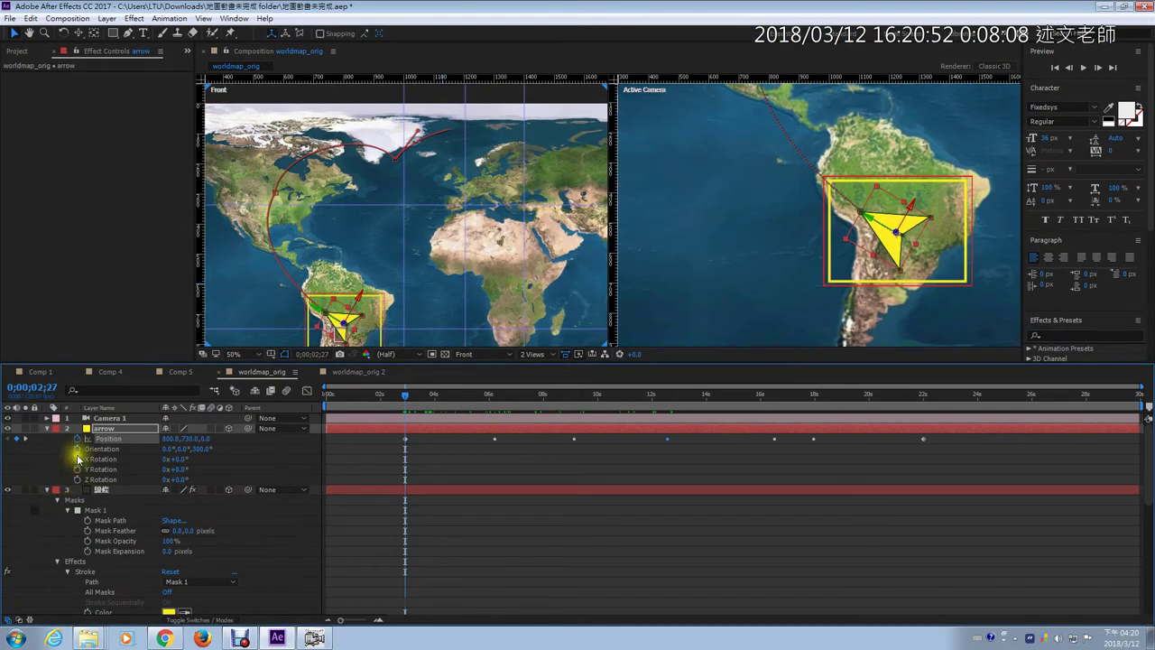
pyautogui.click(154, 416)
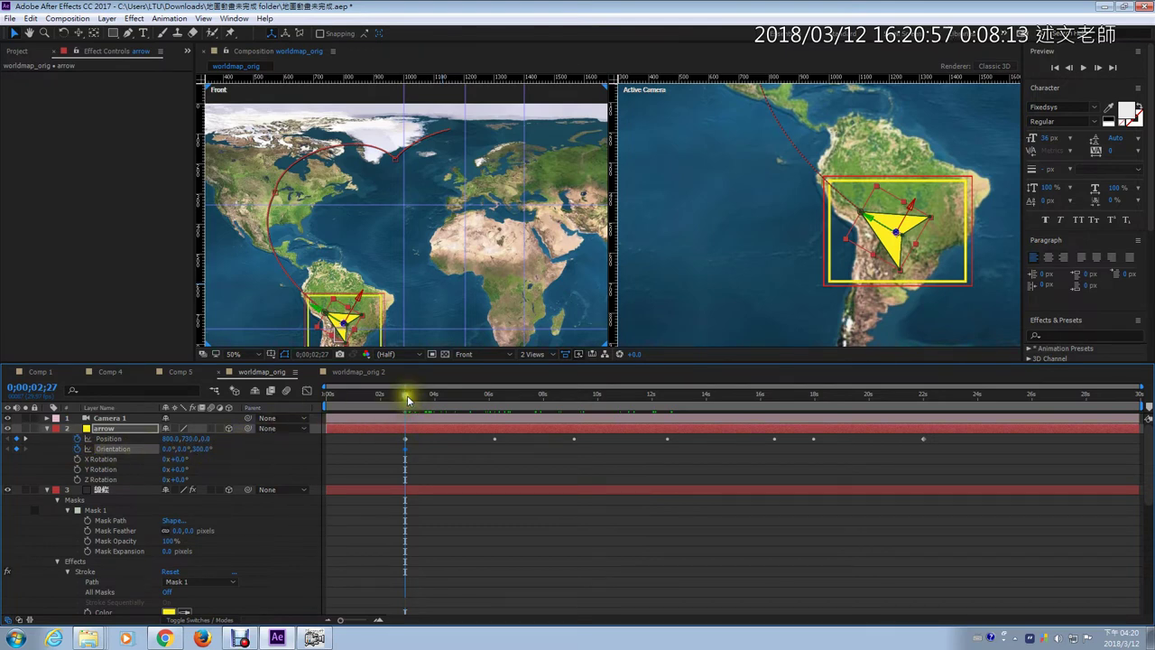
# At the second Position keyframe, 0;00;06;06, set the arrow's Z orientation to 27° so it points along the route.
pyautogui.moveTo(406, 397); pyautogui.dragTo(495, 394)
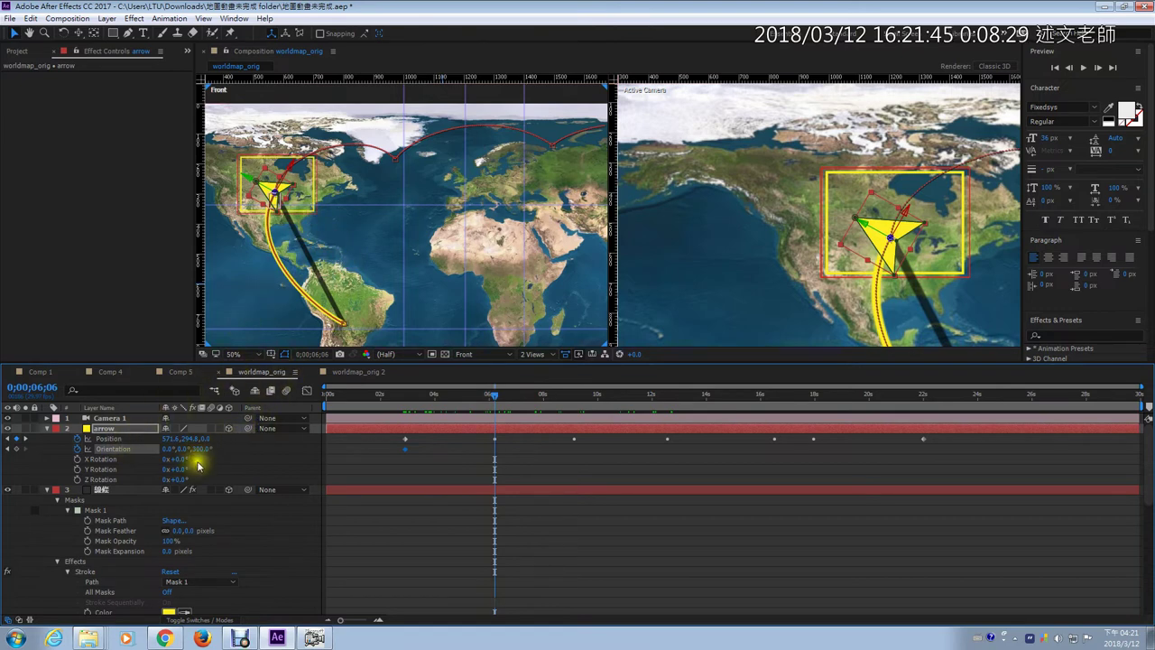
pyautogui.moveTo(197, 448); pyautogui.dragTo(250, 449)
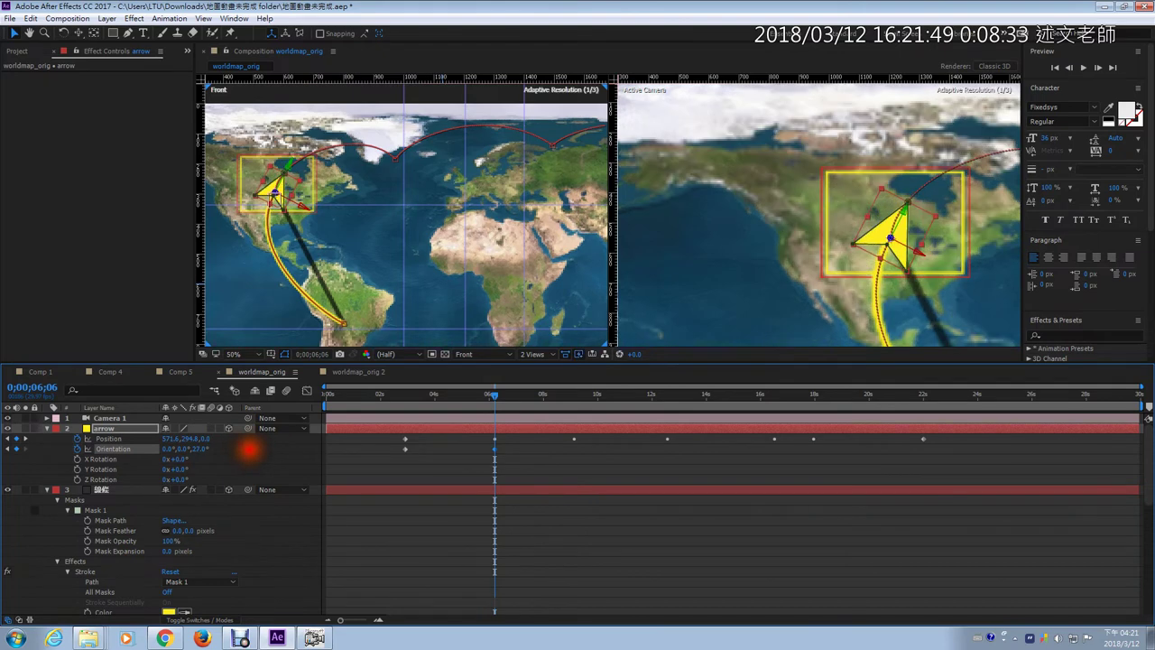
pyautogui.press('.')
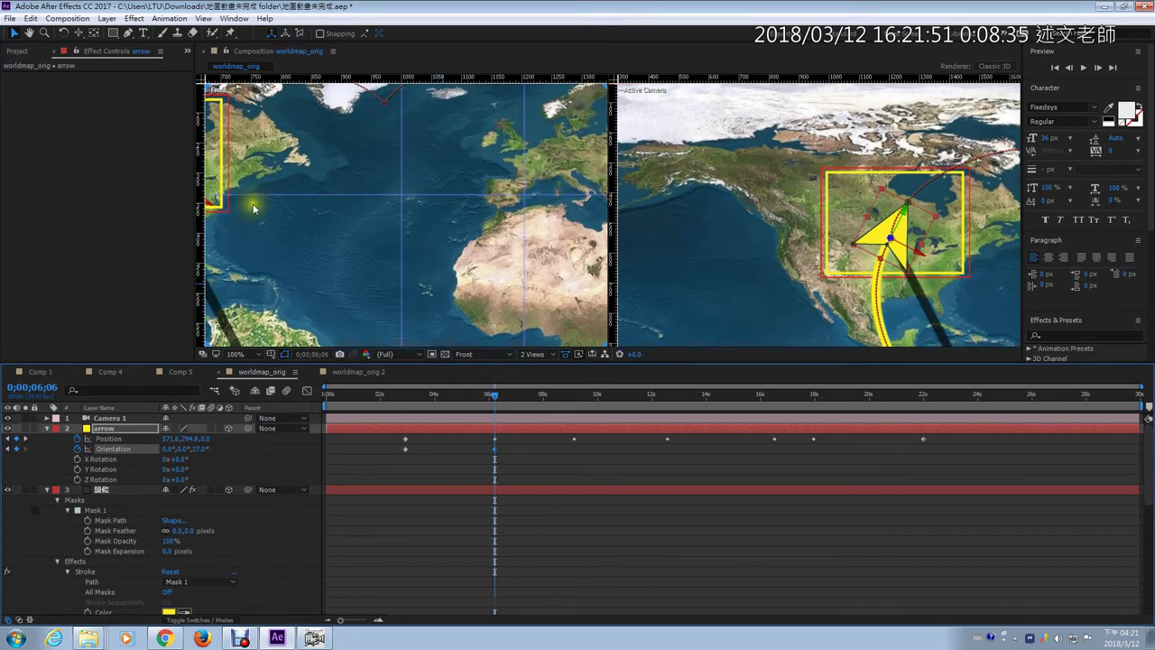
pyautogui.moveTo(259, 199); pyautogui.dragTo(561, 287)
pyautogui.press('v')
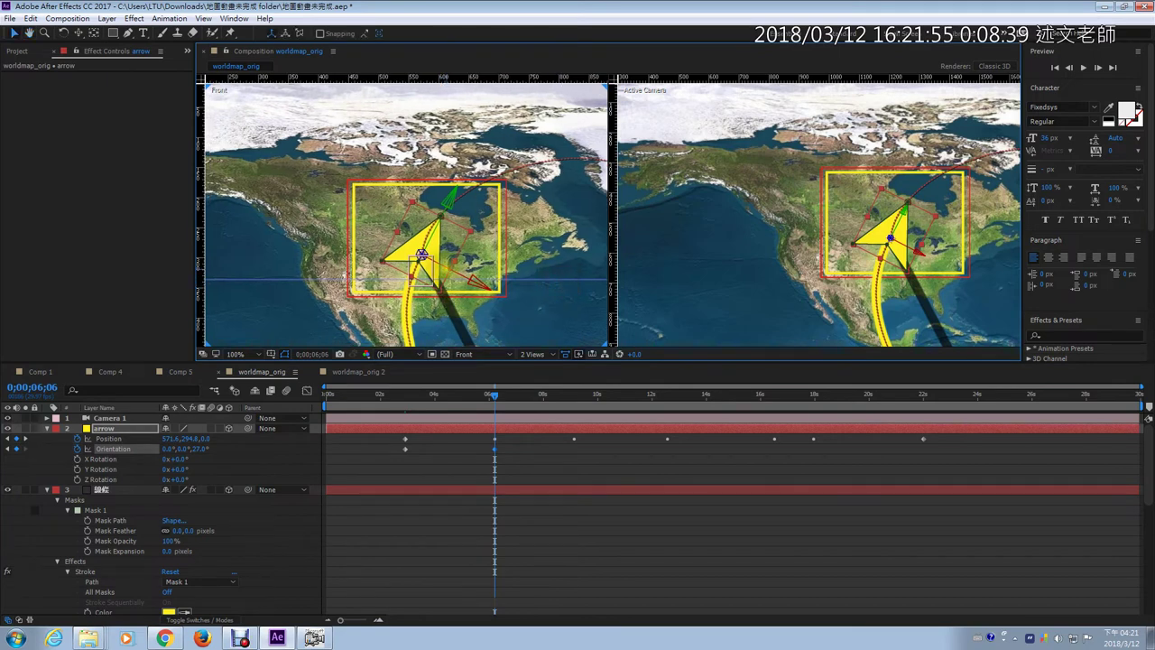
pyautogui.press(',')
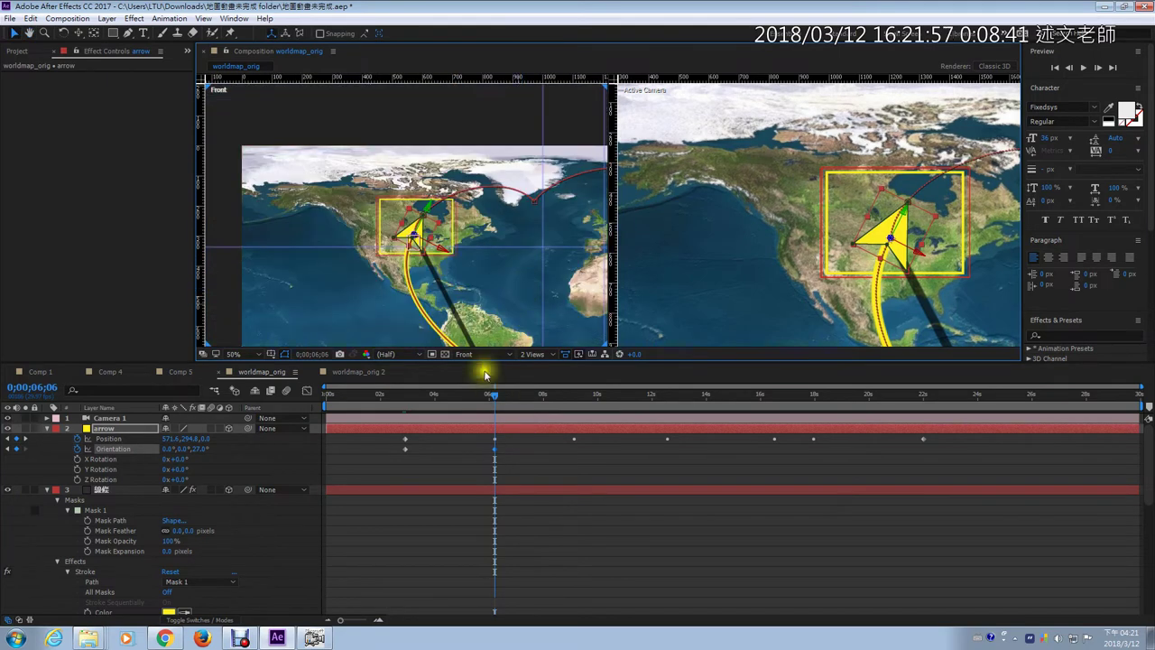
# Check the arrow's rotation between its two Orientation keyframes and return the current time to 0;00;06;06.
pyautogui.moveTo(403, 394); pyautogui.dragTo(495, 397)
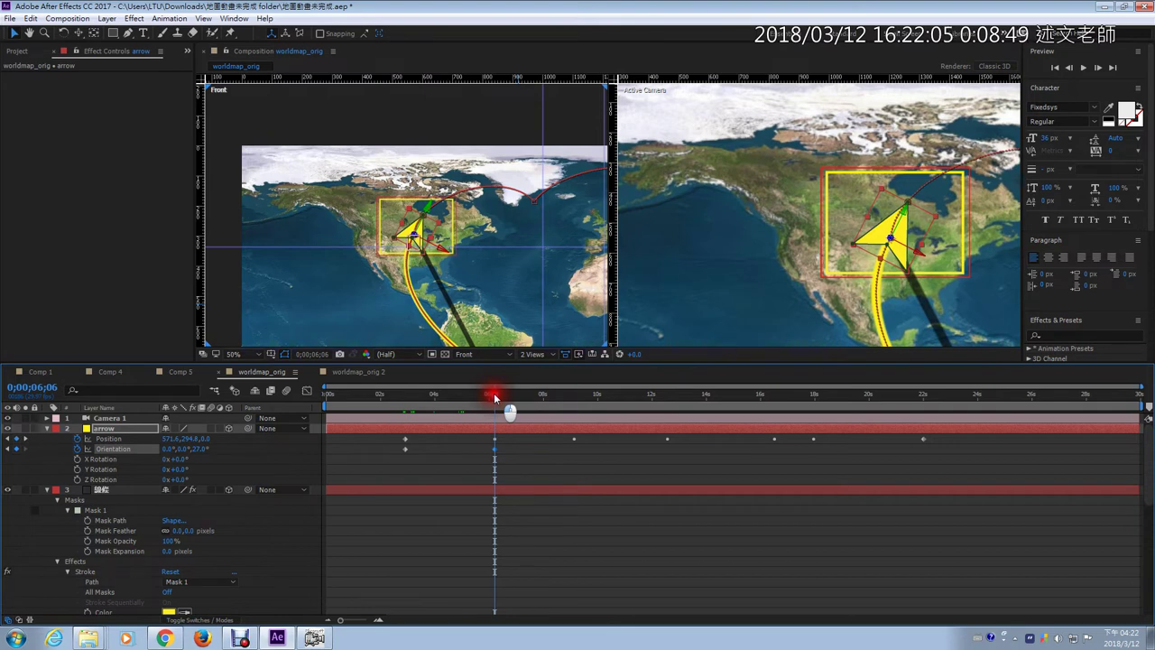
pyautogui.moveTo(494, 397)
pyautogui.mouseDown()
pyautogui.moveTo(455, 400)
pyautogui.moveTo(491, 398)
pyautogui.mouseUp()
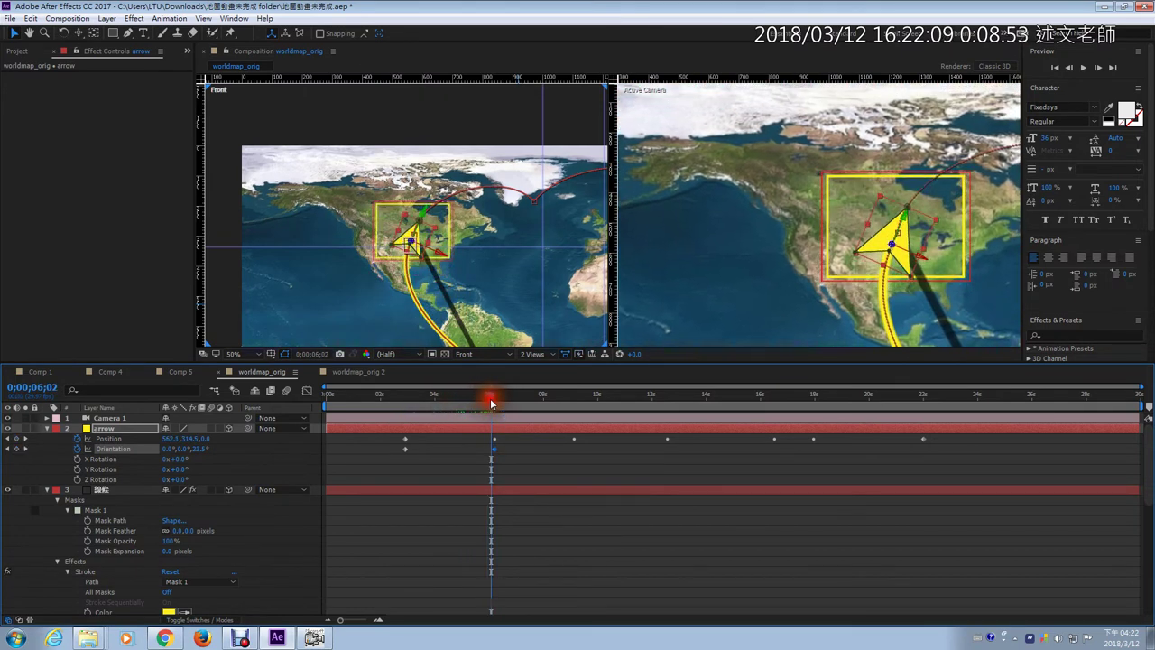
pyautogui.press('k')
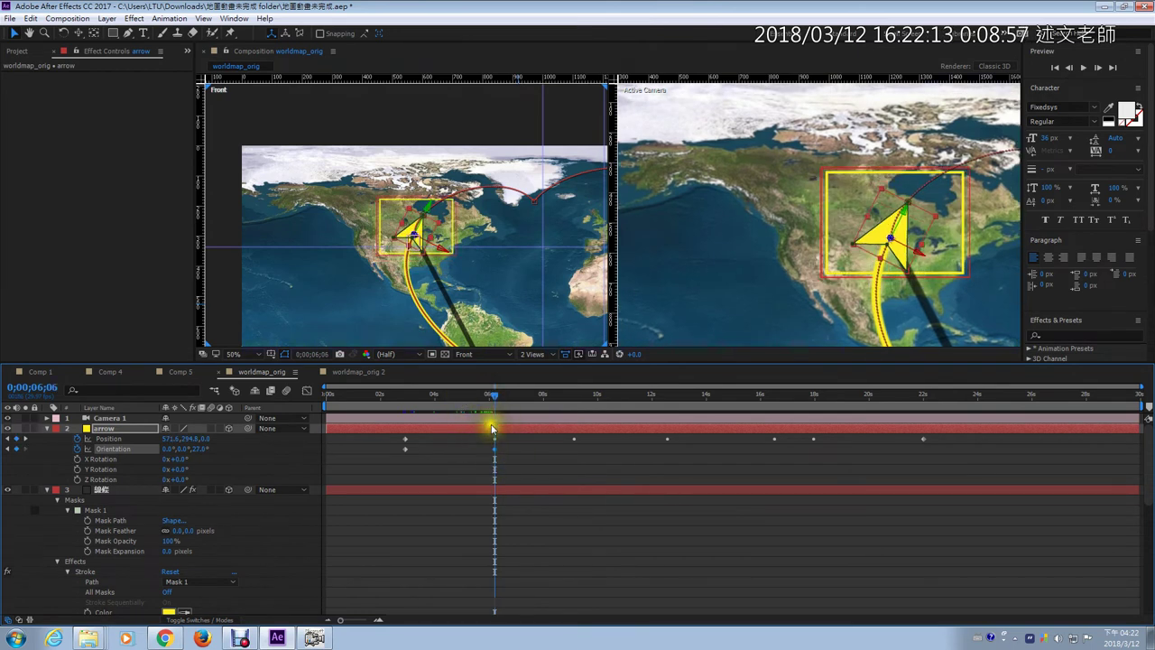
# At the third Position keyframe, 0;00;09;04, set the arrow's Z orientation to 124° to follow the incoming curve.
pyautogui.moveTo(495, 394); pyautogui.dragTo(570, 409)
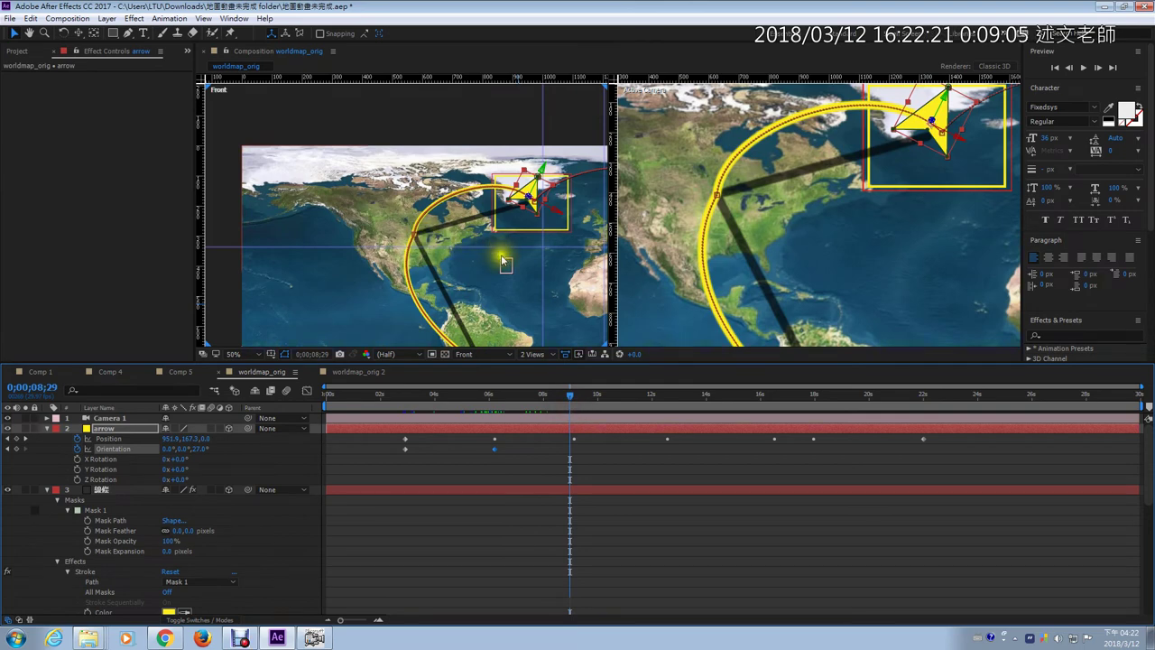
pyautogui.moveTo(505, 261); pyautogui.dragTo(356, 304)
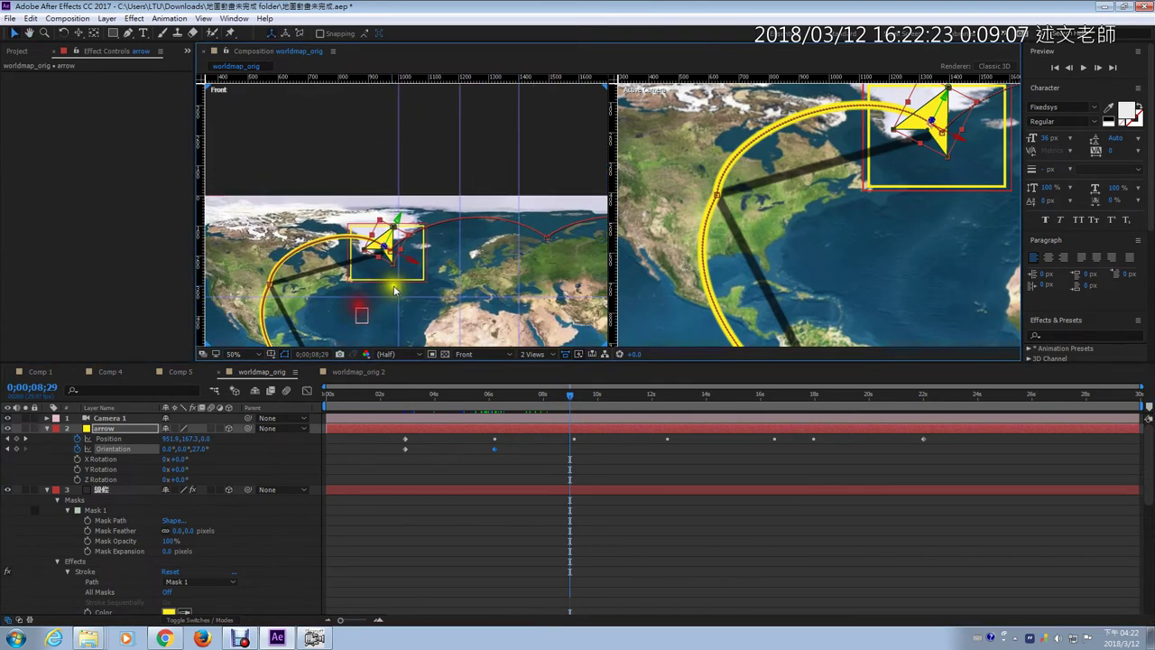
pyautogui.scroll(2, 397, 289)
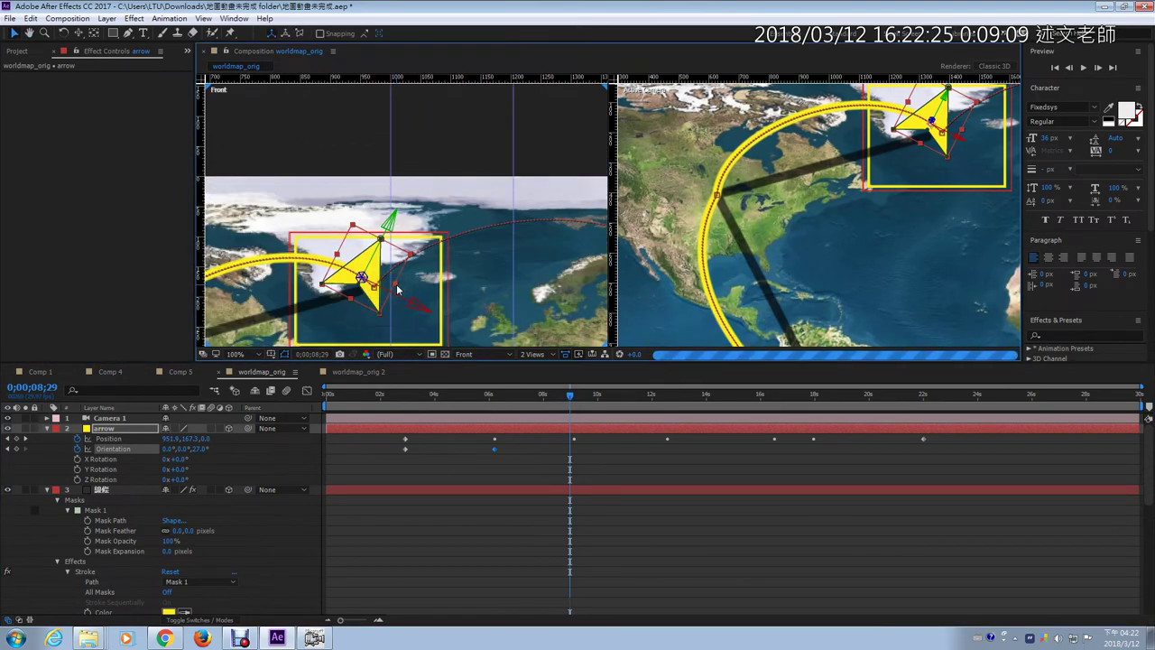
pyautogui.moveTo(570, 443); pyautogui.dragTo(575, 446)
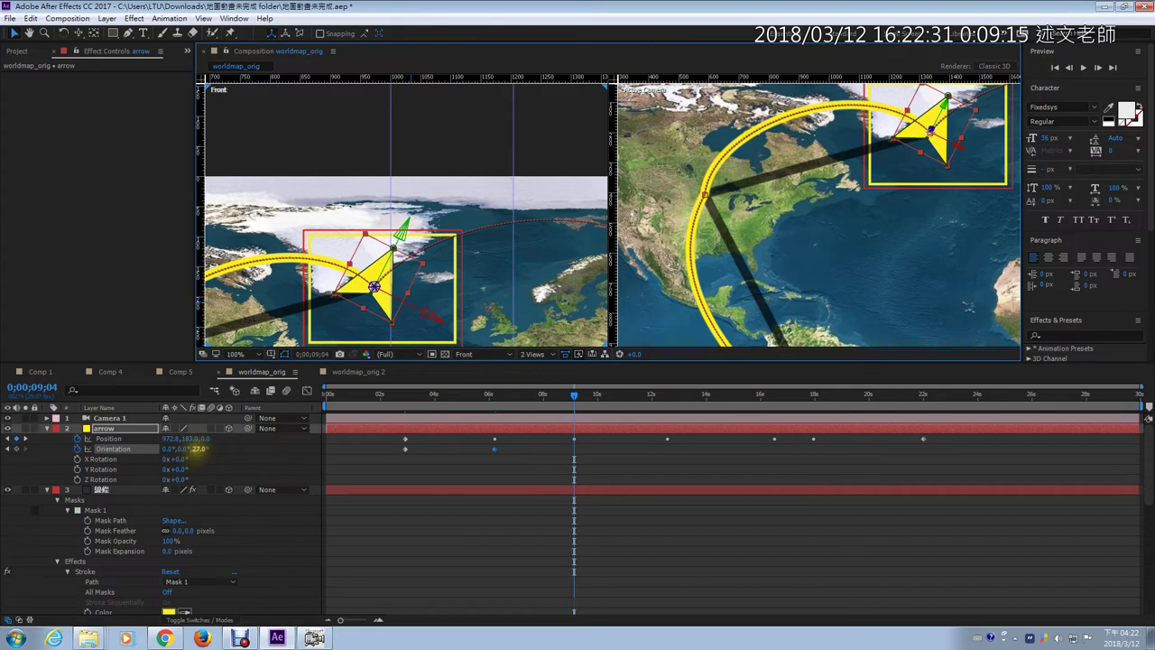
pyautogui.moveTo(198, 448); pyautogui.dragTo(248, 440)
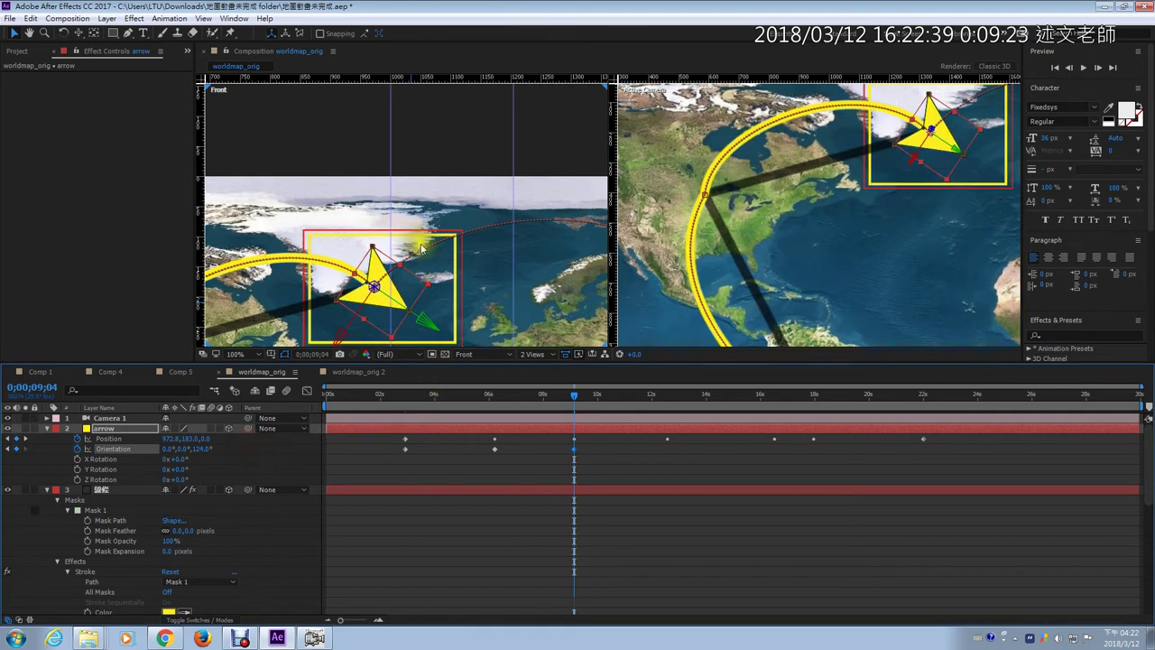
# Scrub to 0;00;09;08 and examine the arrow's direction just past the route's corner at Greenland.
pyautogui.scroll(-2, 424, 250)
pyautogui.moveTo(456, 394); pyautogui.dragTo(580, 411)
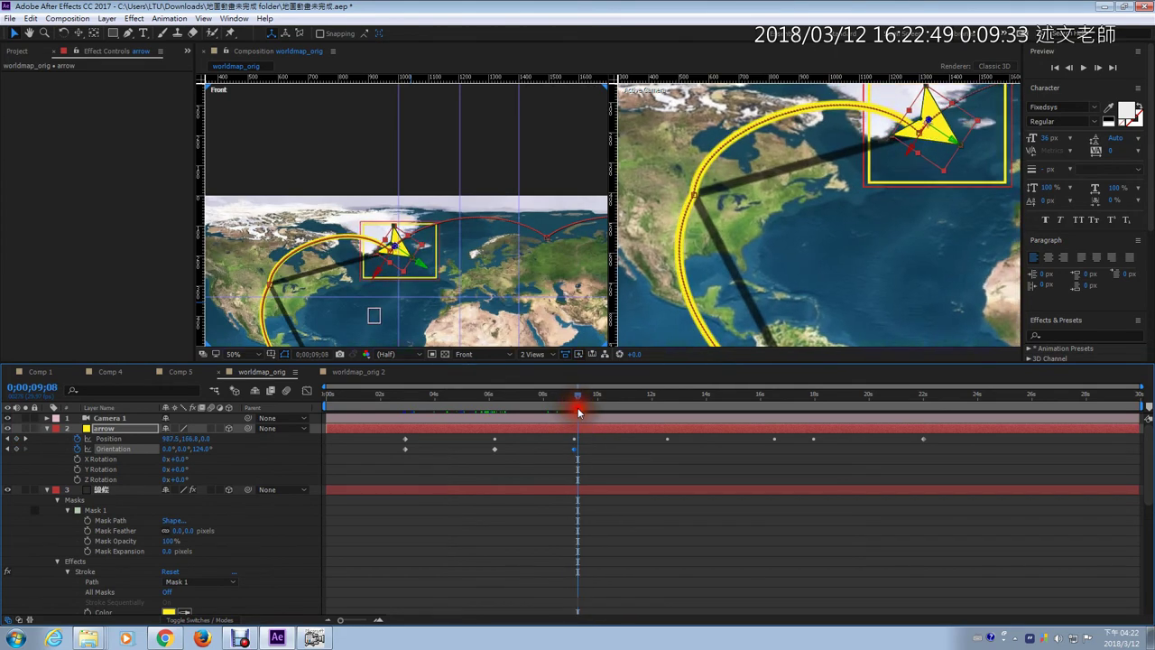
pyautogui.scroll(2, 391, 289)
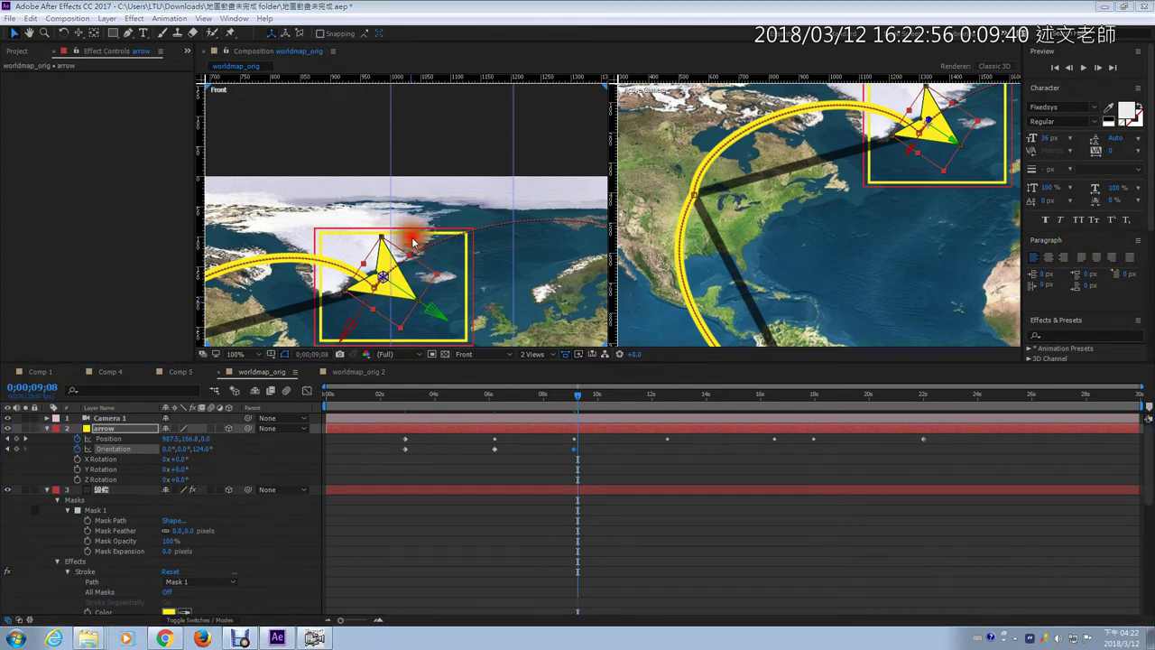
pyautogui.click(390, 186)
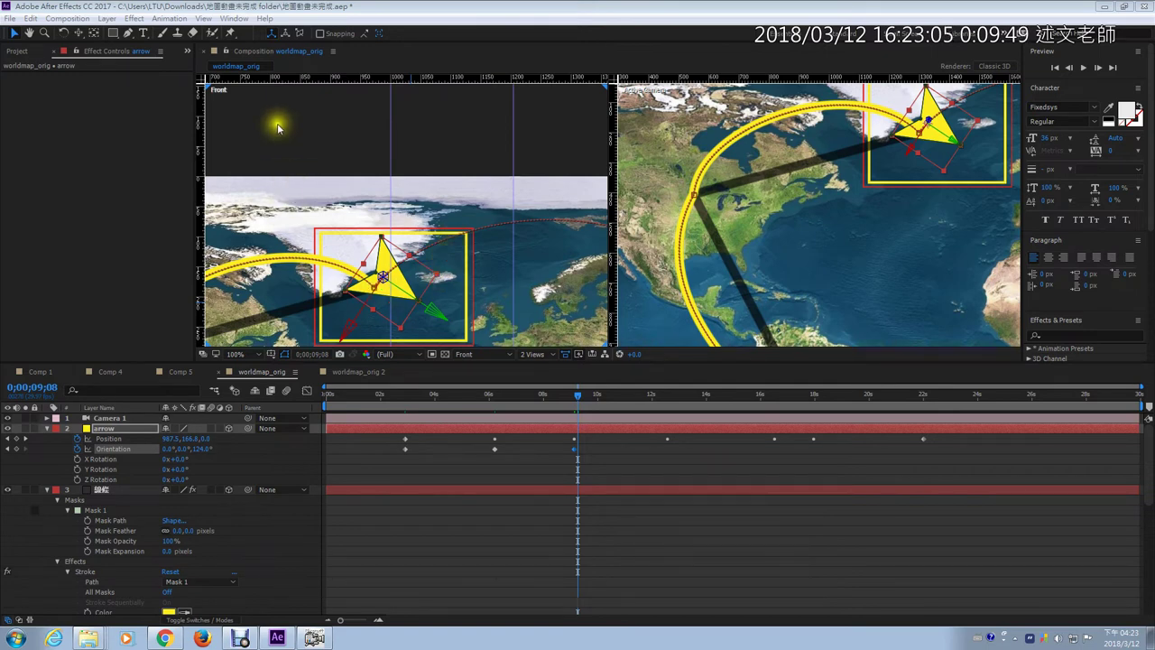
pyautogui.click(305, 159)
pyautogui.click(373, 116)
pyautogui.click(372, 138)
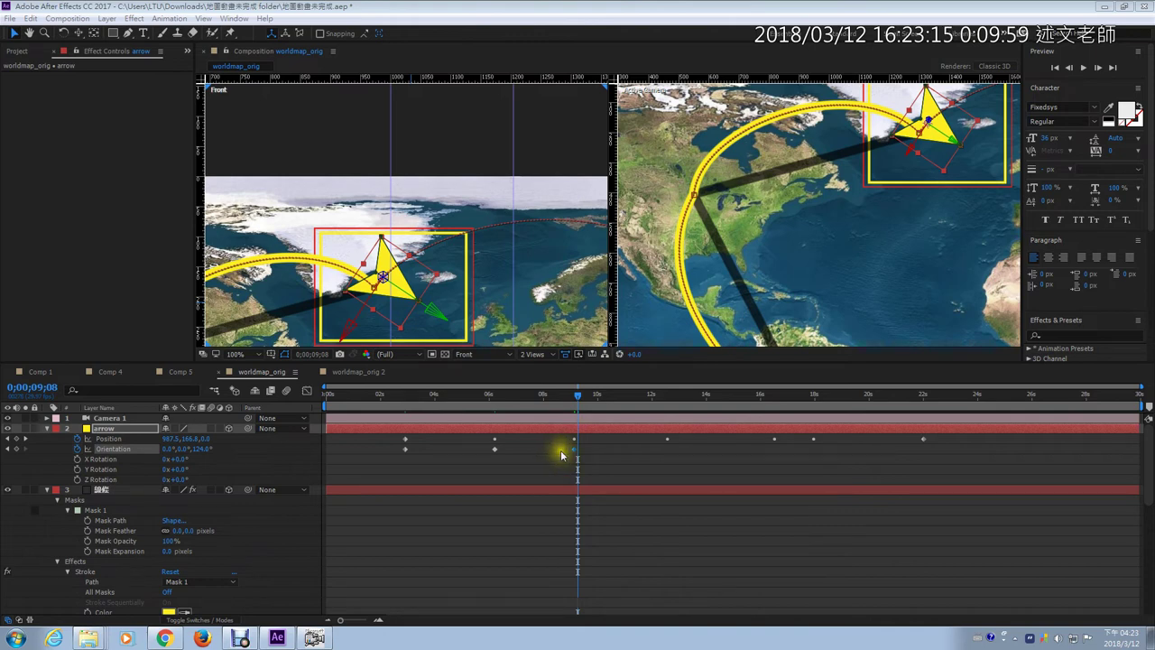
# One frame after the third Position keyframe, at 0;00;09;05, add an Orientation keyframe with Z orientation 10°.
pyautogui.moveTo(578, 398); pyautogui.dragTo(574, 398)
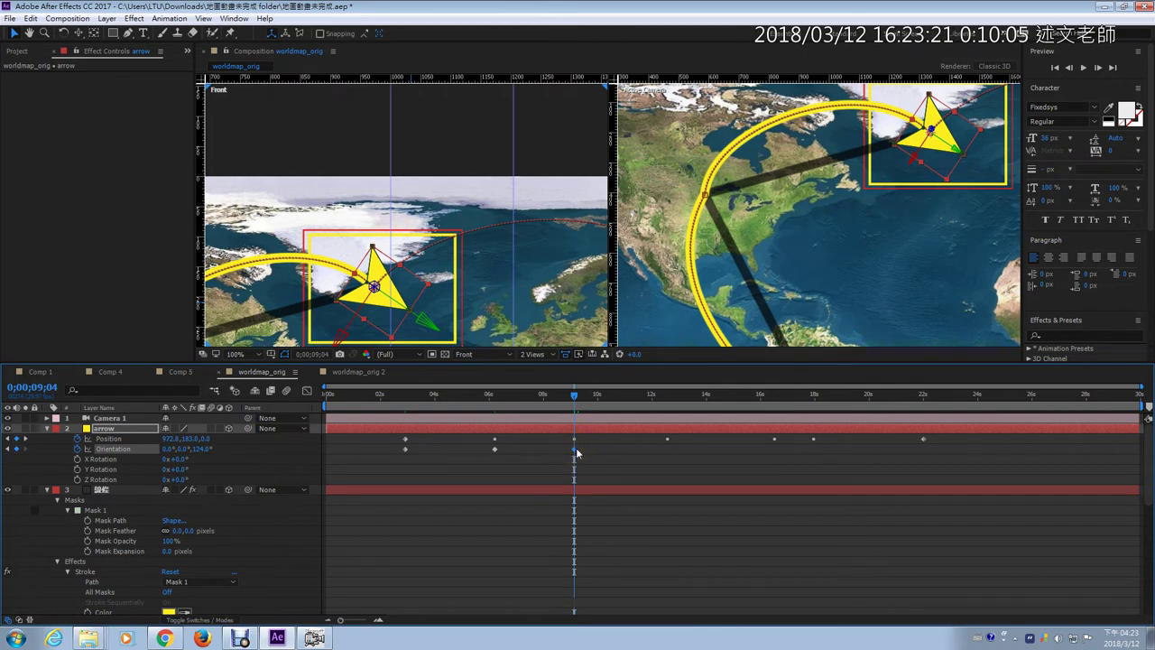
pyautogui.press('pagedown')
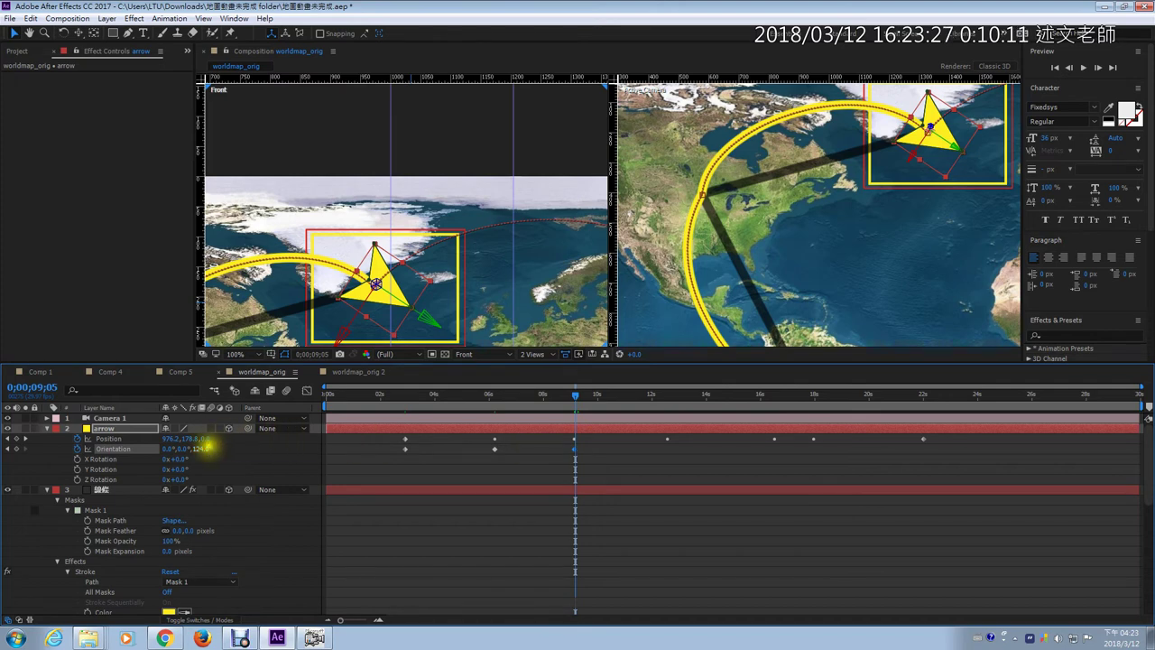
pyautogui.click(206, 449)
pyautogui.moveTo(206, 448); pyautogui.dragTo(147, 466)
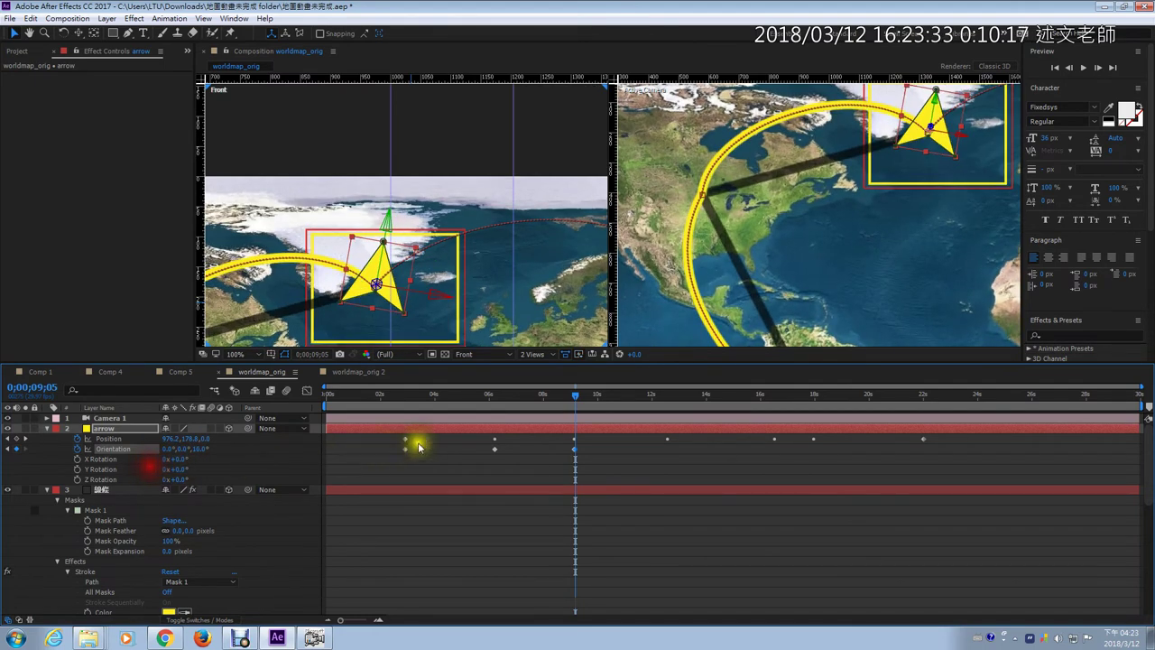
# Compare the arrow's direction around the corner, then set its Z orientation at 0;00;09;05 to 71°.
pyautogui.press('pageup')
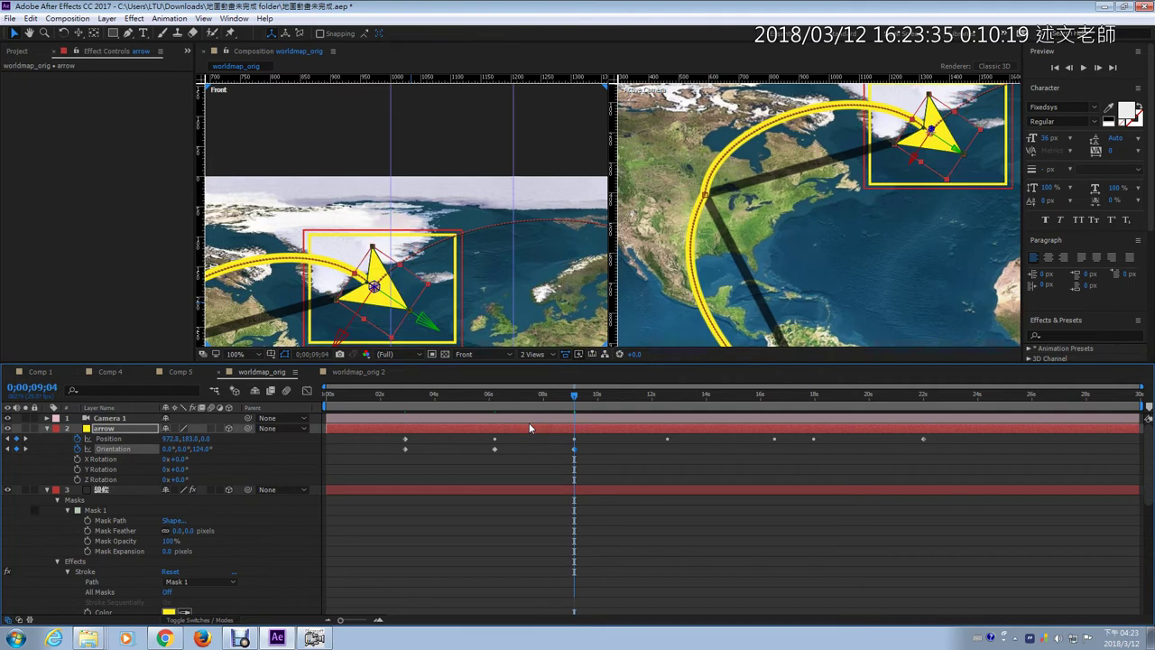
pyautogui.press('pagedown')
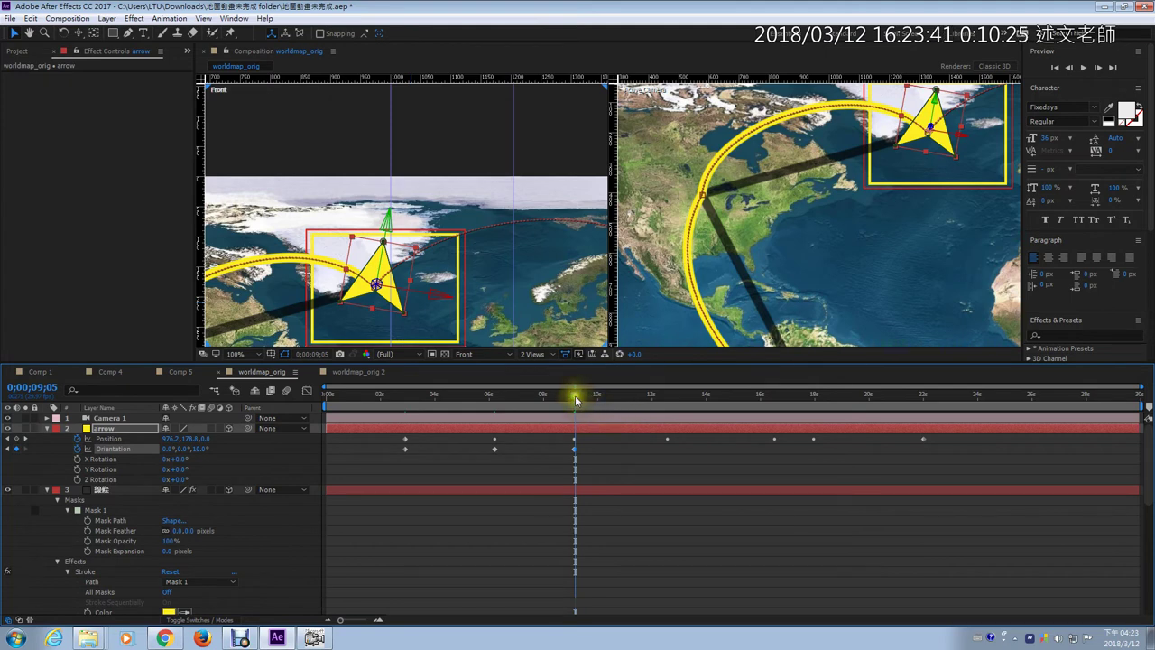
pyautogui.moveTo(576, 400)
pyautogui.mouseDown()
pyautogui.moveTo(595, 401)
pyautogui.moveTo(575, 406)
pyautogui.mouseUp()
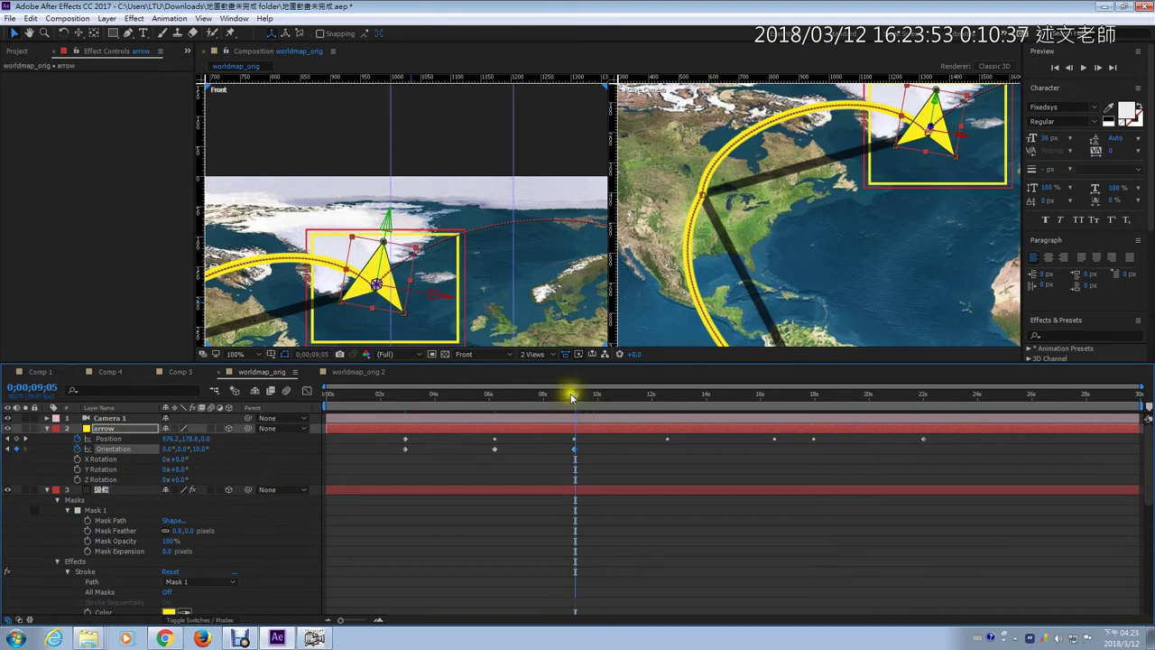
pyautogui.moveTo(572, 402); pyautogui.dragTo(594, 401)
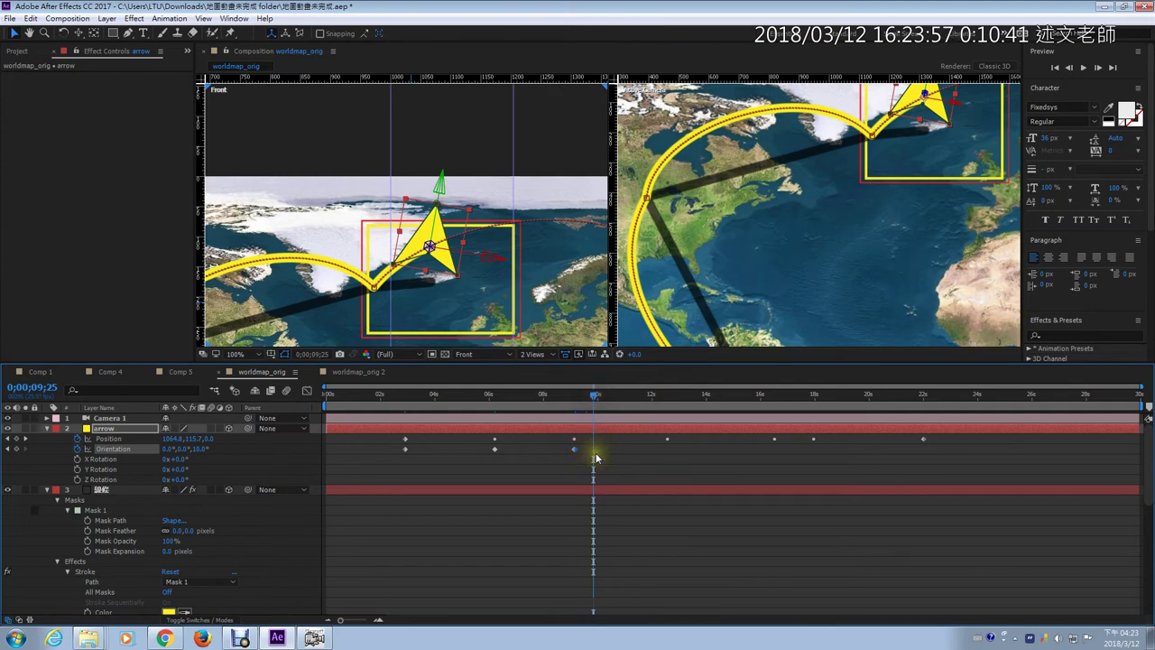
pyautogui.press('j')
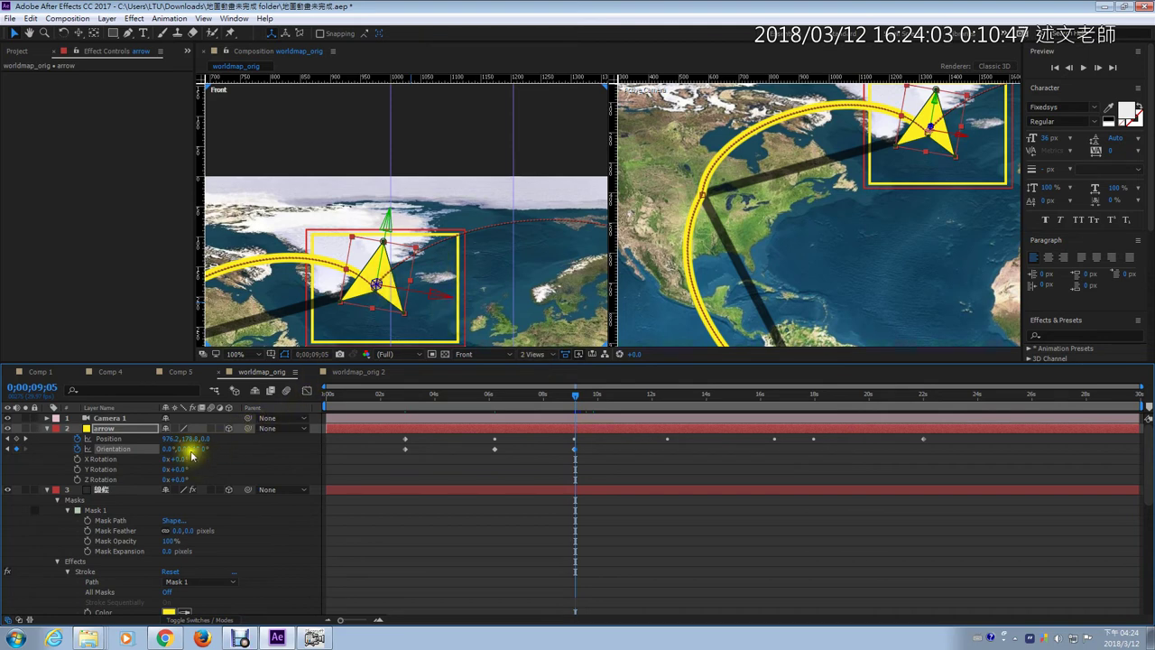
pyautogui.moveTo(197, 448); pyautogui.dragTo(236, 454)
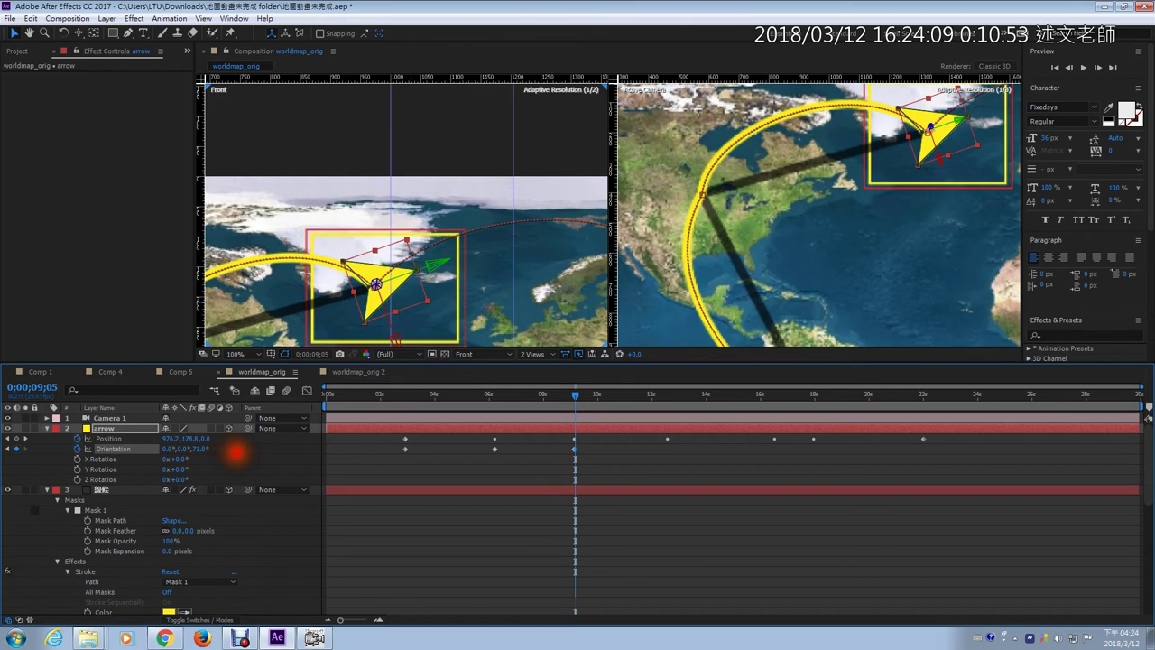
# At the fourth Position keyframe, 0;00;12;17, set the arrow's Z orientation to 131° along the descending curve.
pyautogui.moveTo(575, 394); pyautogui.dragTo(615, 401)
pyautogui.press('space')
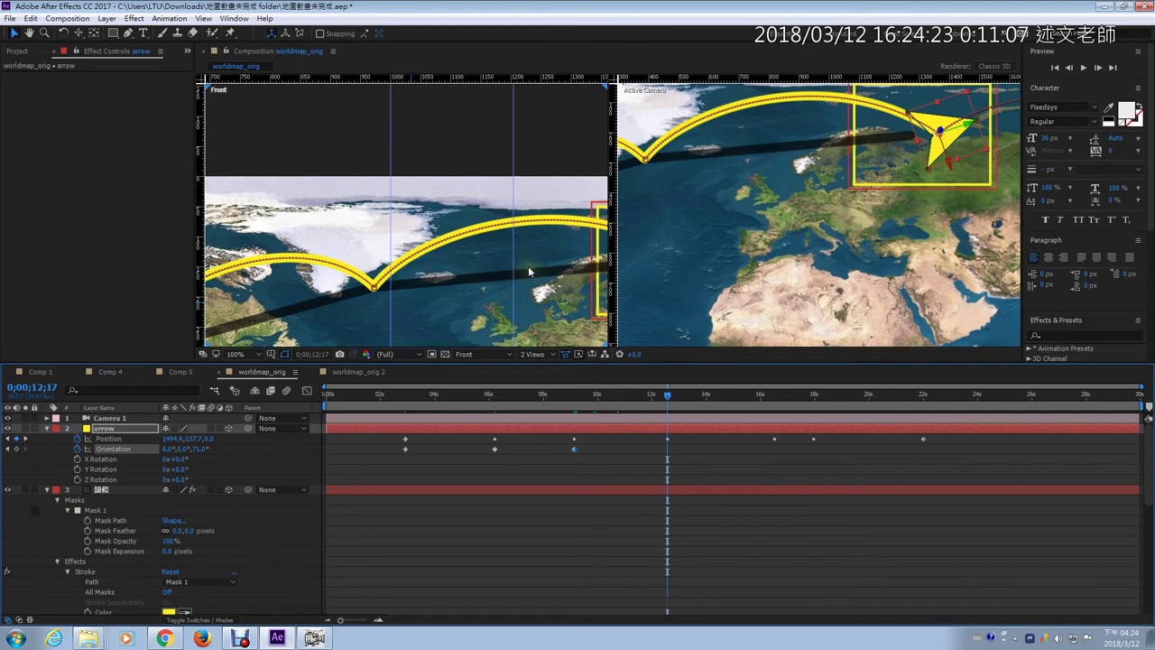
pyautogui.moveTo(528, 265); pyautogui.dragTo(272, 264)
pyautogui.press('v')
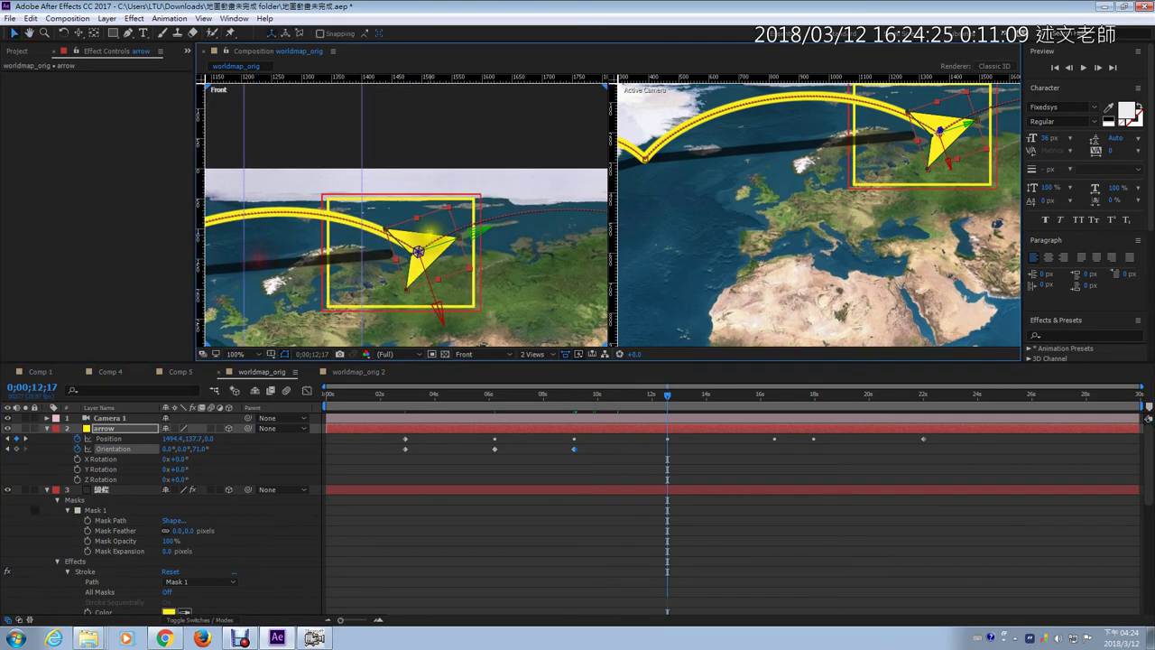
pyautogui.moveTo(197, 448); pyautogui.dragTo(237, 451)
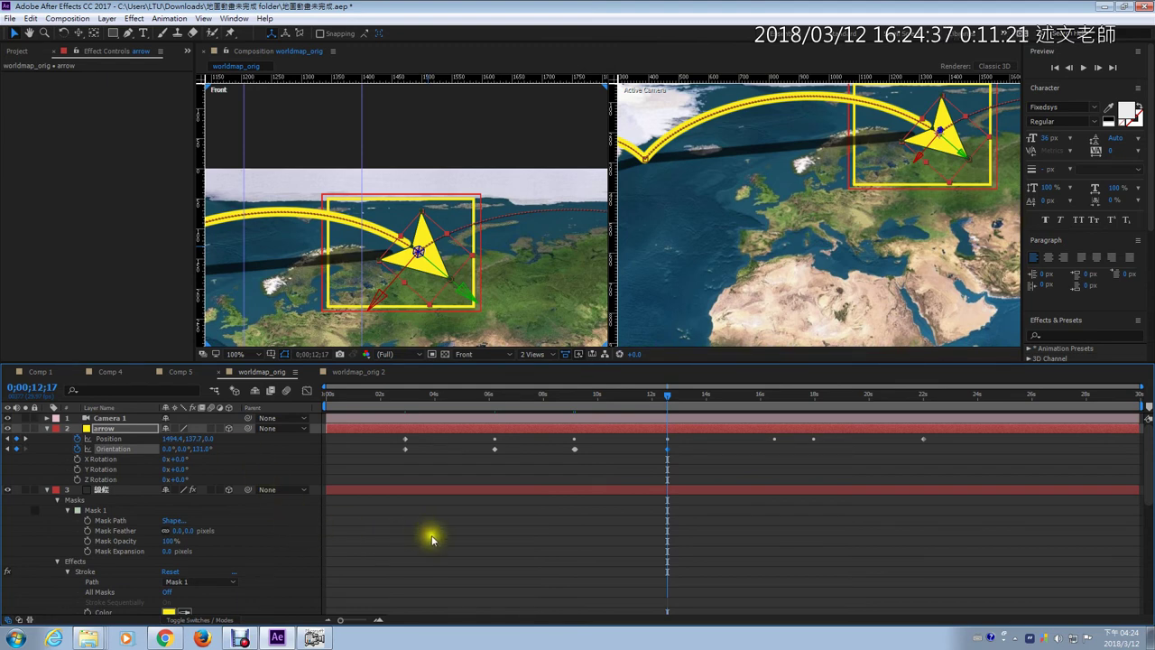
# One frame past the fourth Position keyframe, at 0;00;12;18, set the arrow's Z orientation to 59°.
pyautogui.click(668, 448)
pyautogui.press('pagedown')
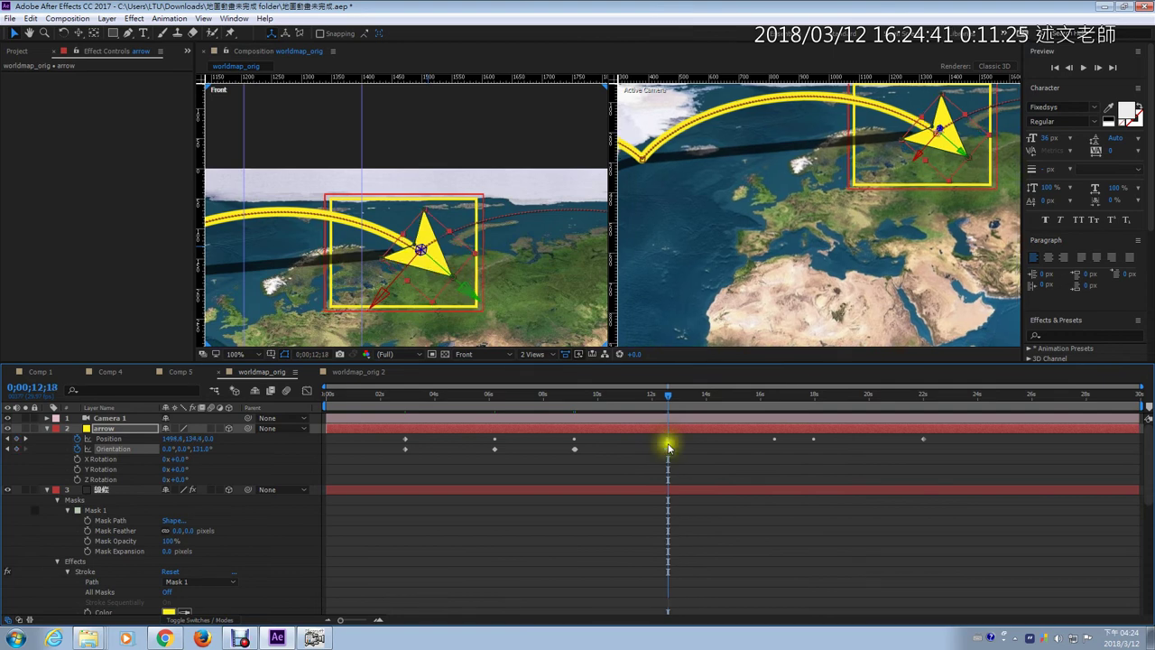
pyautogui.moveTo(197, 449); pyautogui.dragTo(163, 454)
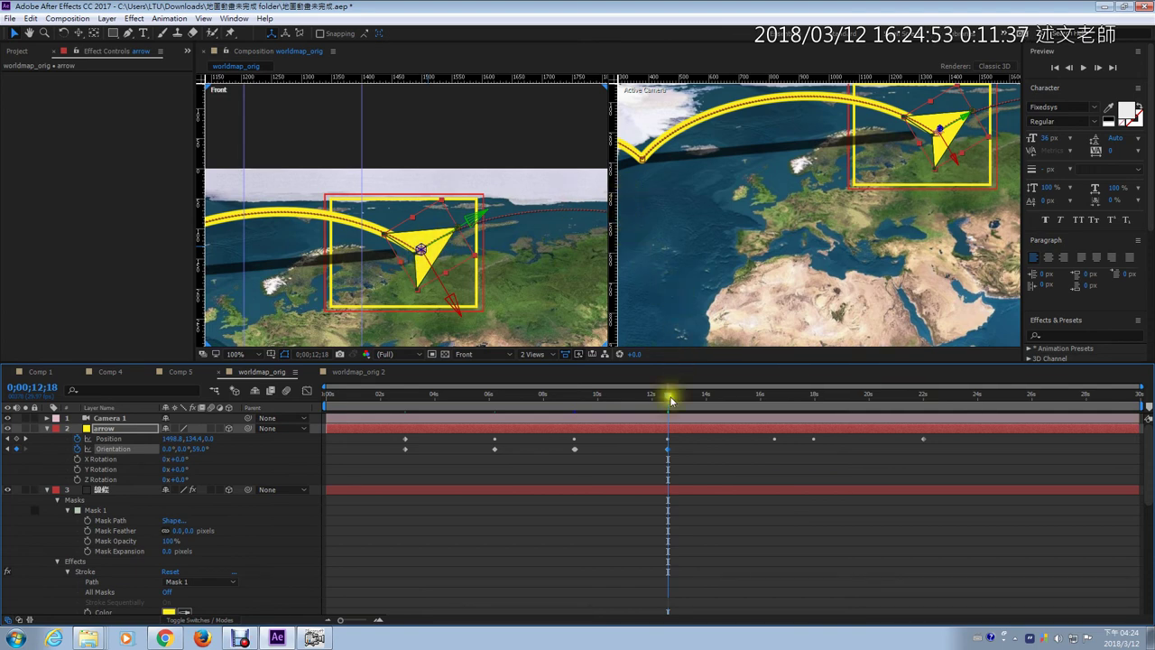
# Set the arrow's Z orientation to 157° at the fifth Position keyframe, 0;00;16;16, and to 142° one frame later.
pyautogui.moveTo(671, 399); pyautogui.dragTo(698, 399)
pyautogui.press('k')
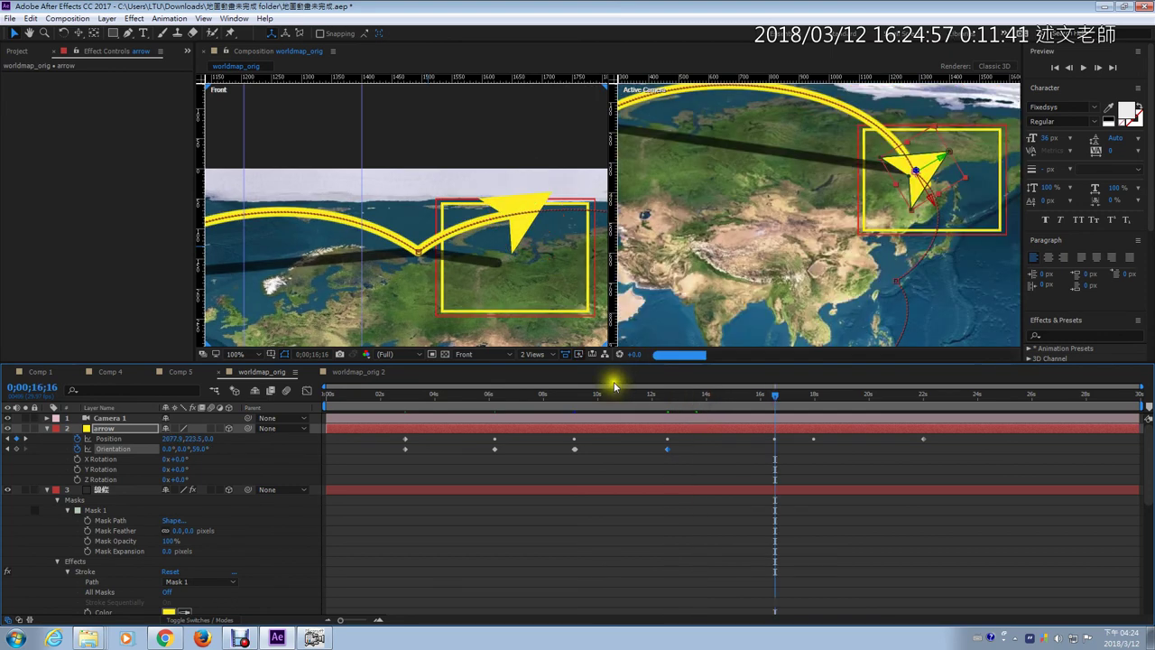
pyautogui.moveTo(550, 280); pyautogui.dragTo(271, 256)
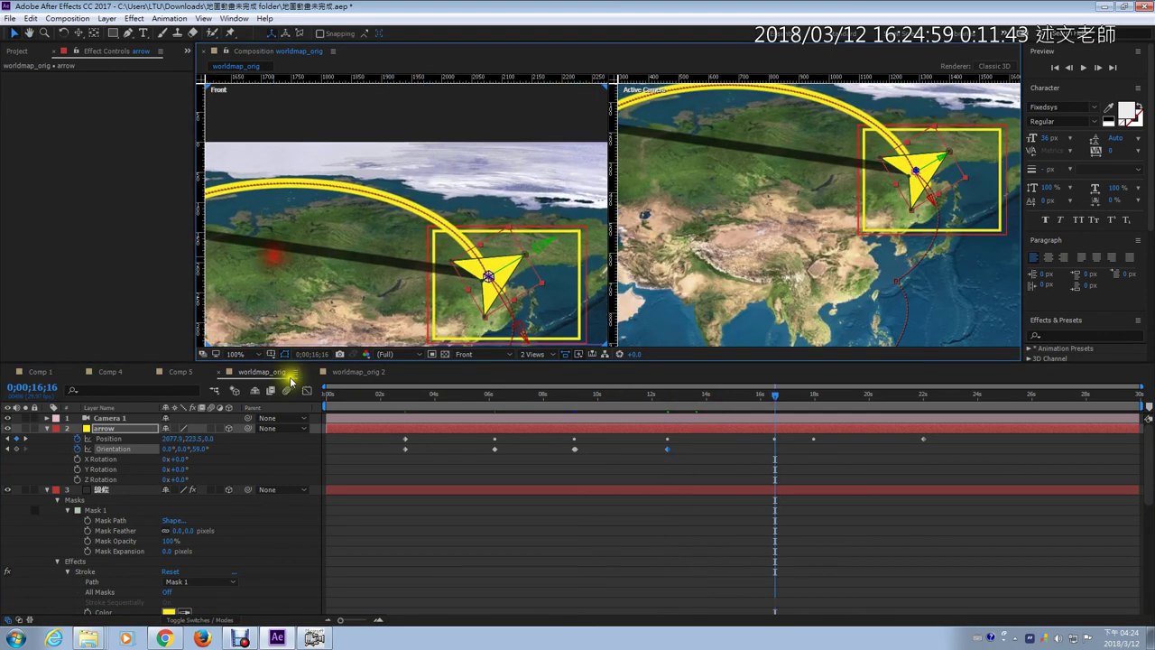
pyautogui.moveTo(204, 449); pyautogui.dragTo(260, 447)
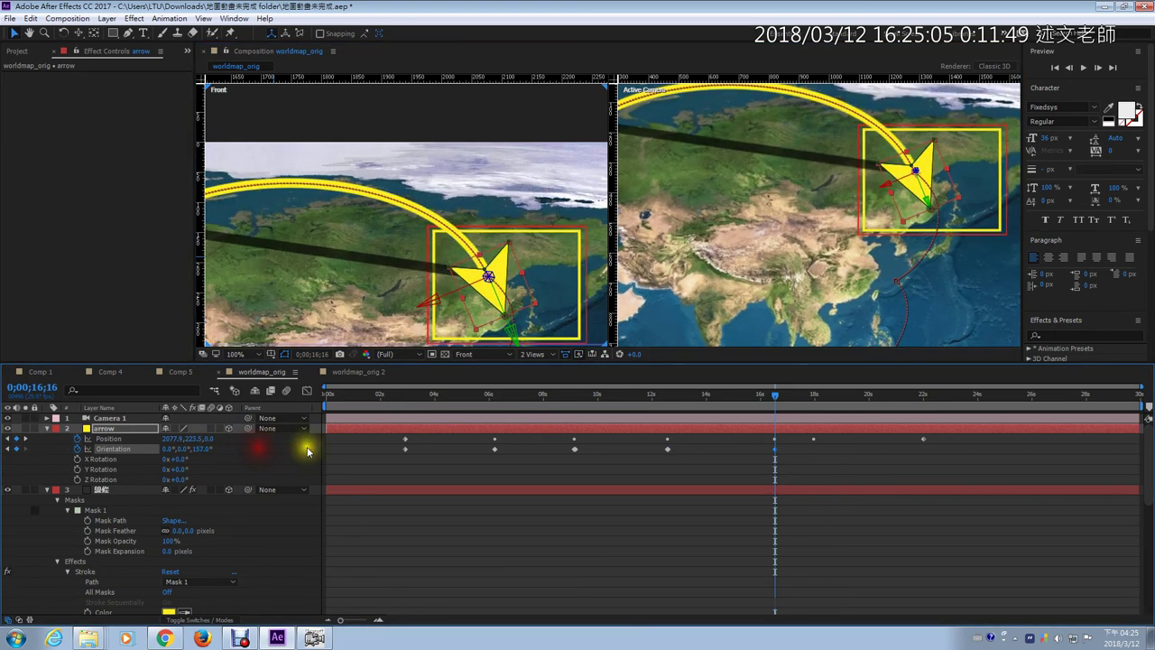
pyautogui.press('pagedown')
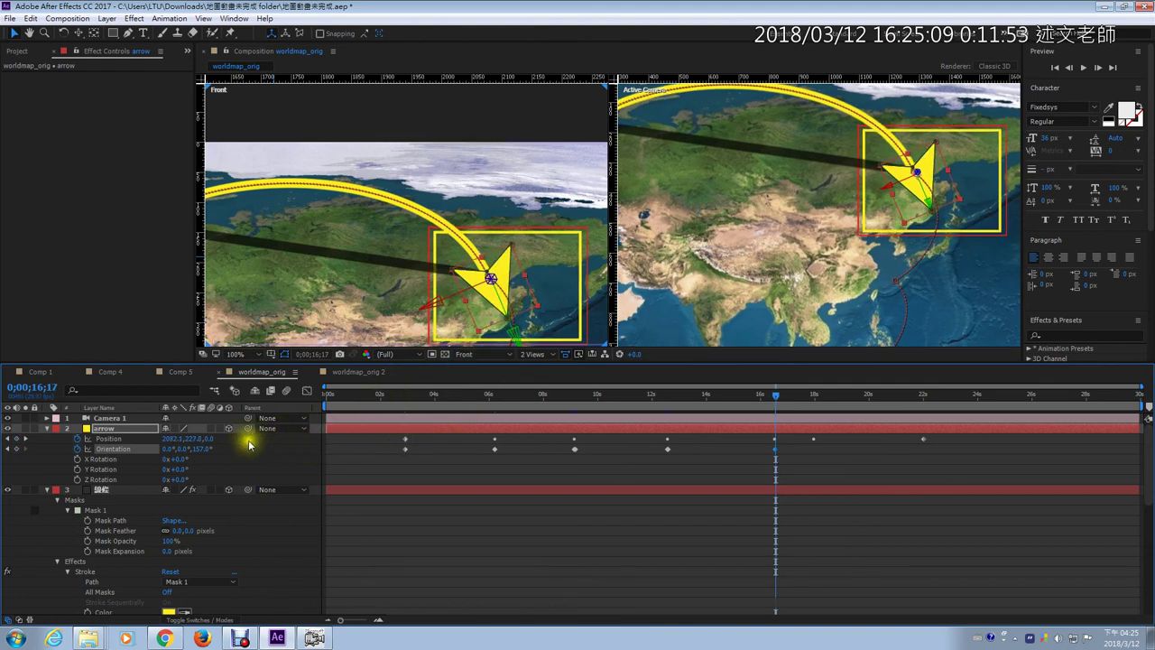
pyautogui.moveTo(198, 448); pyautogui.dragTo(196, 448)
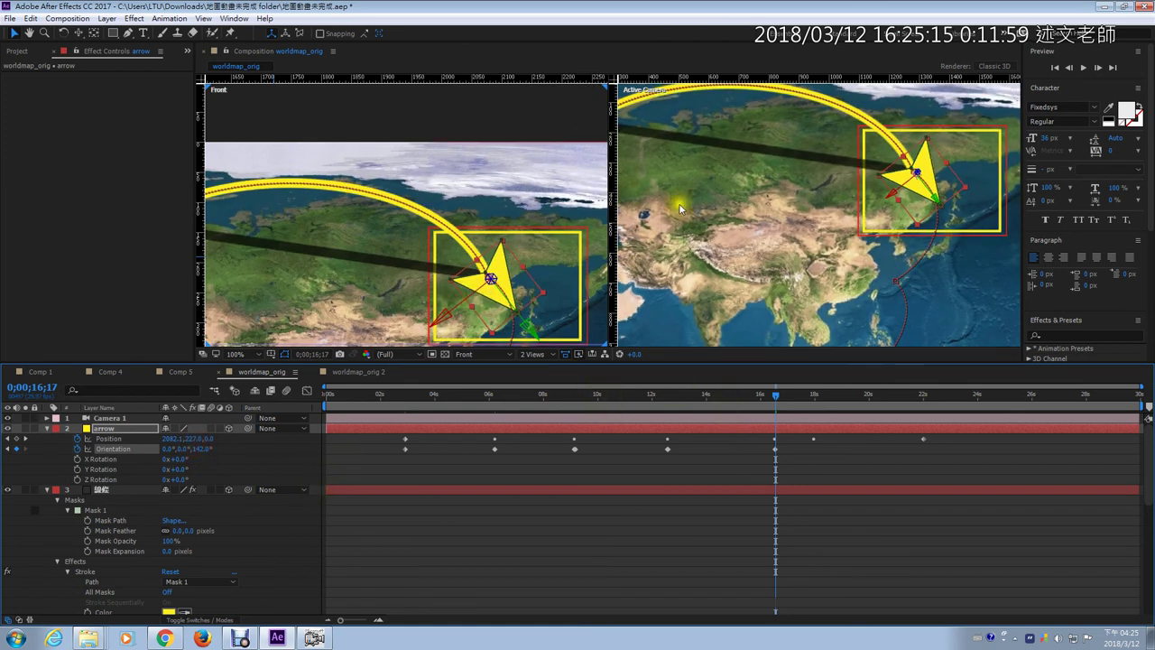
# Deselect the arrow layer and scrub the timeline from 0;00;00;05 to 0;00;10;05 to check the arrow's direction along the route.
pyautogui.scroll(-2, 795, 206)
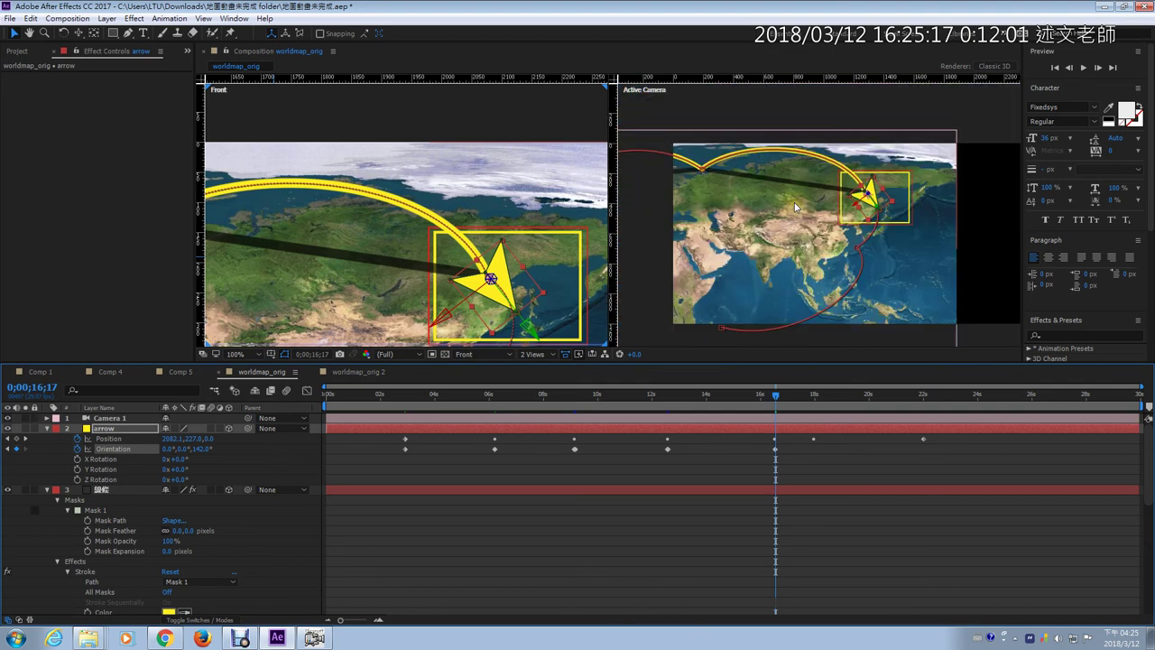
pyautogui.click(331, 398)
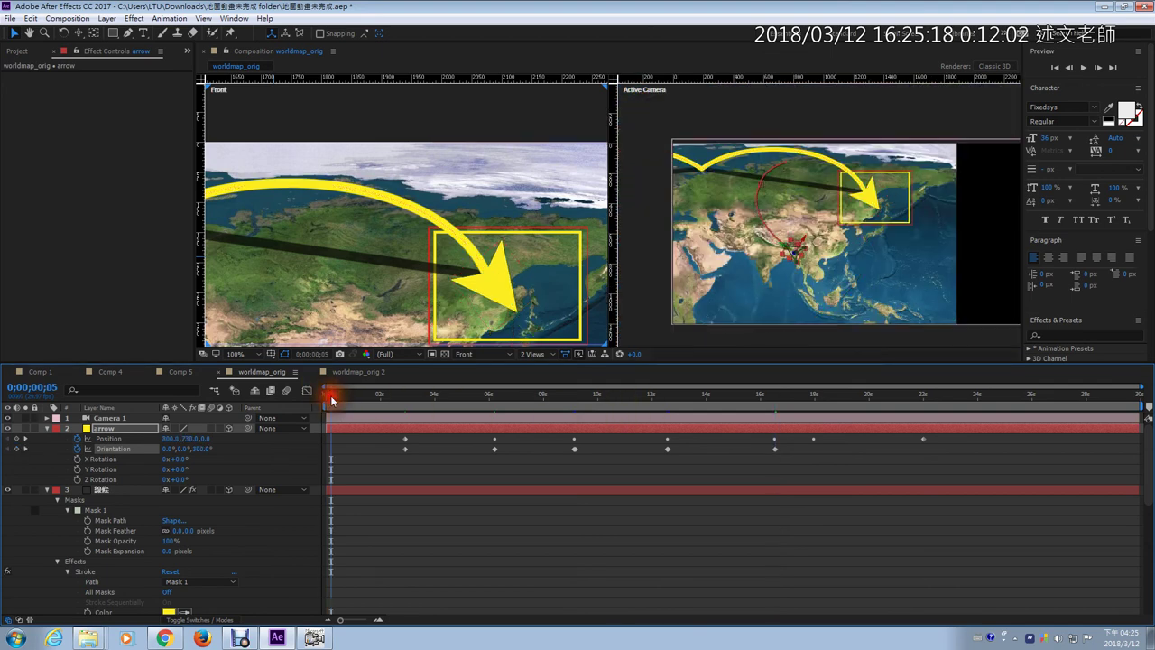
pyautogui.moveTo(332, 399); pyautogui.dragTo(491, 397)
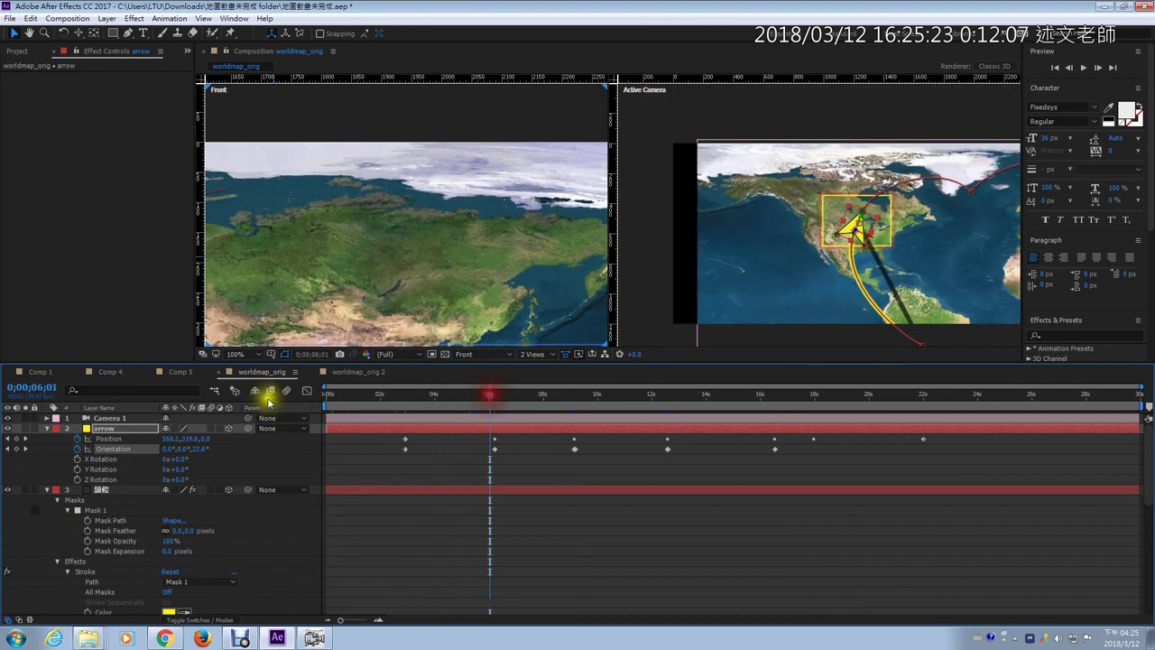
pyautogui.click(190, 415)
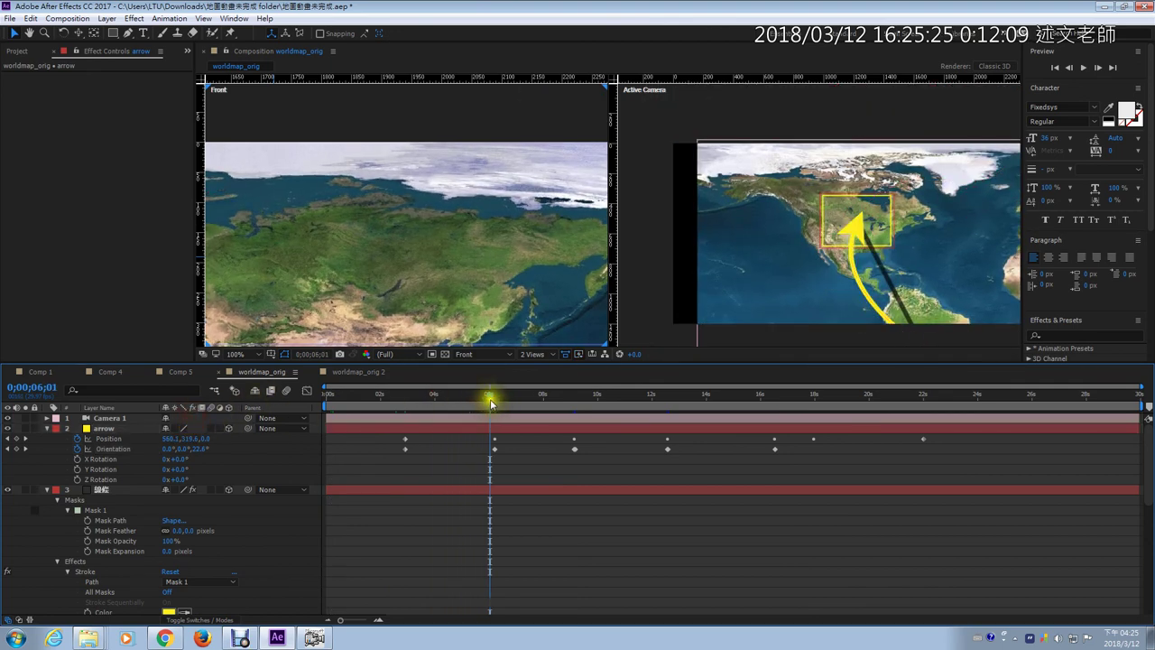
pyautogui.moveTo(490, 397); pyautogui.dragTo(602, 406)
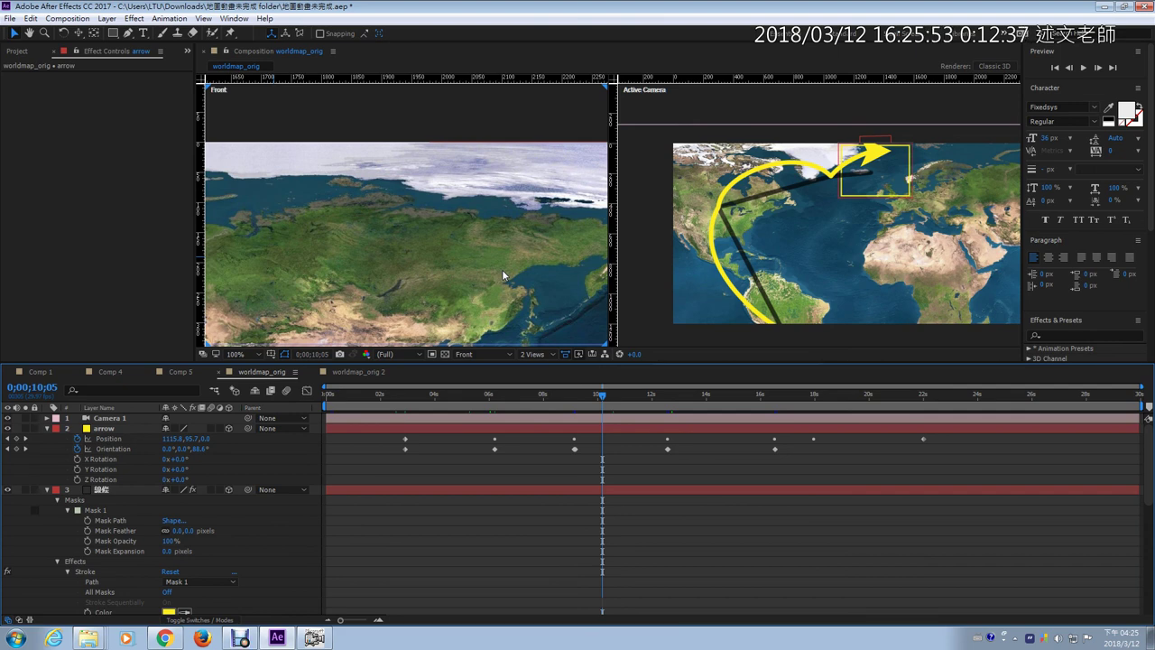
pyautogui.click(688, 19)
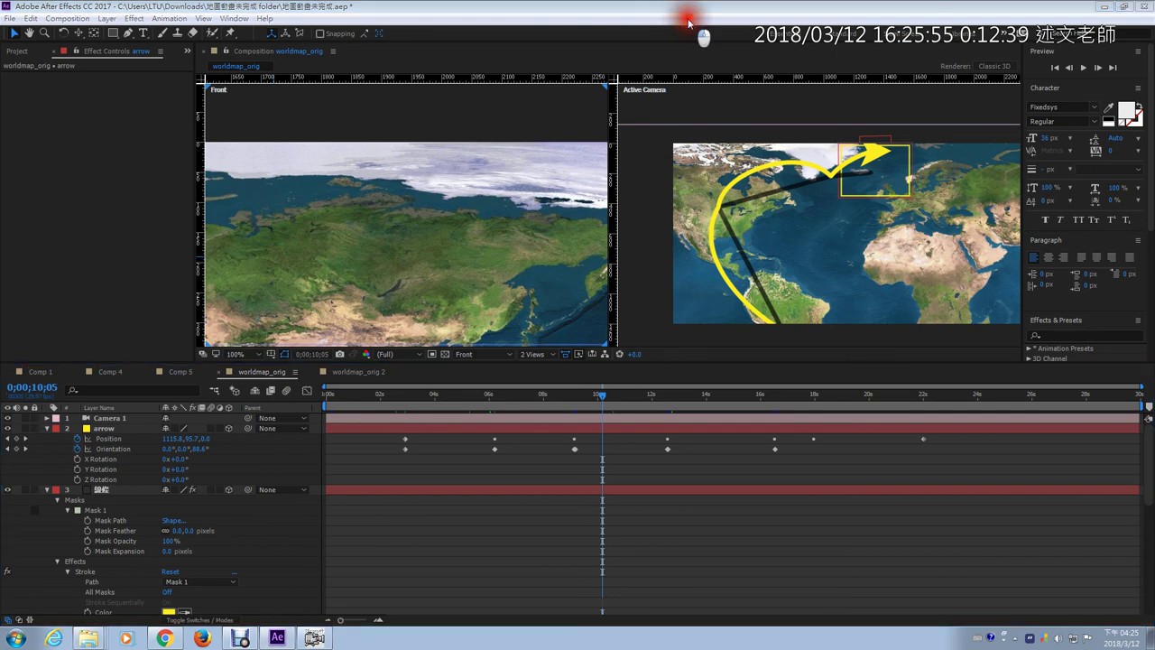